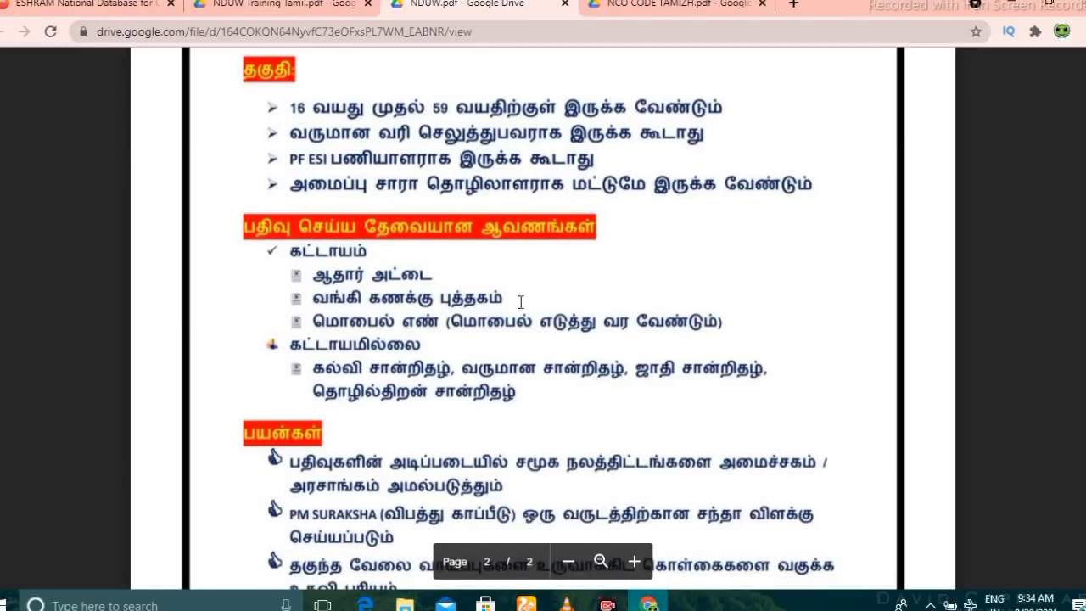
scroll(521, 302, down, 1)
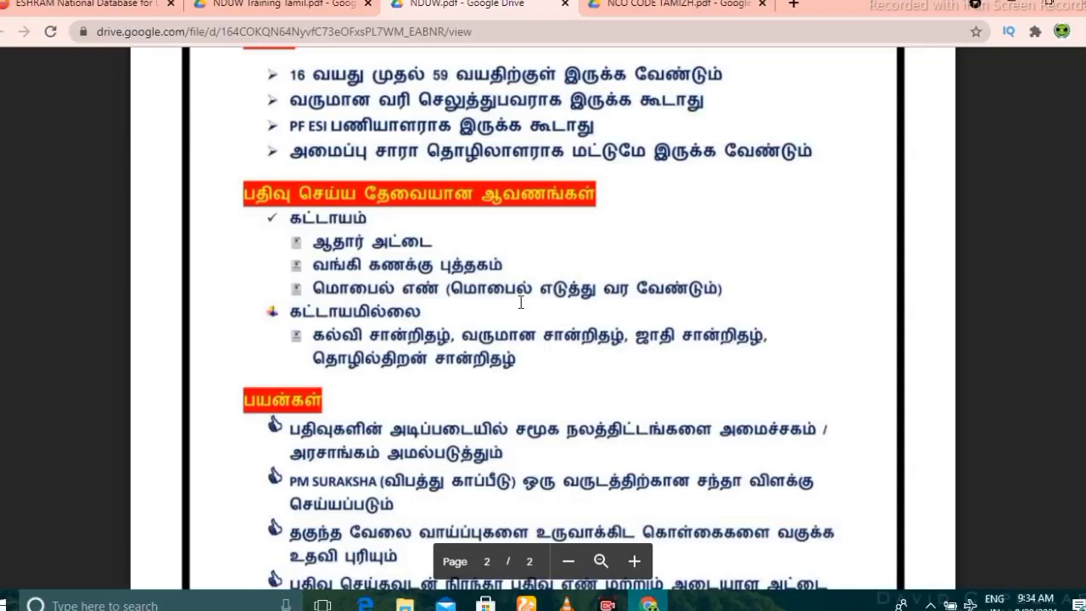
scroll(521, 303, down, 2)
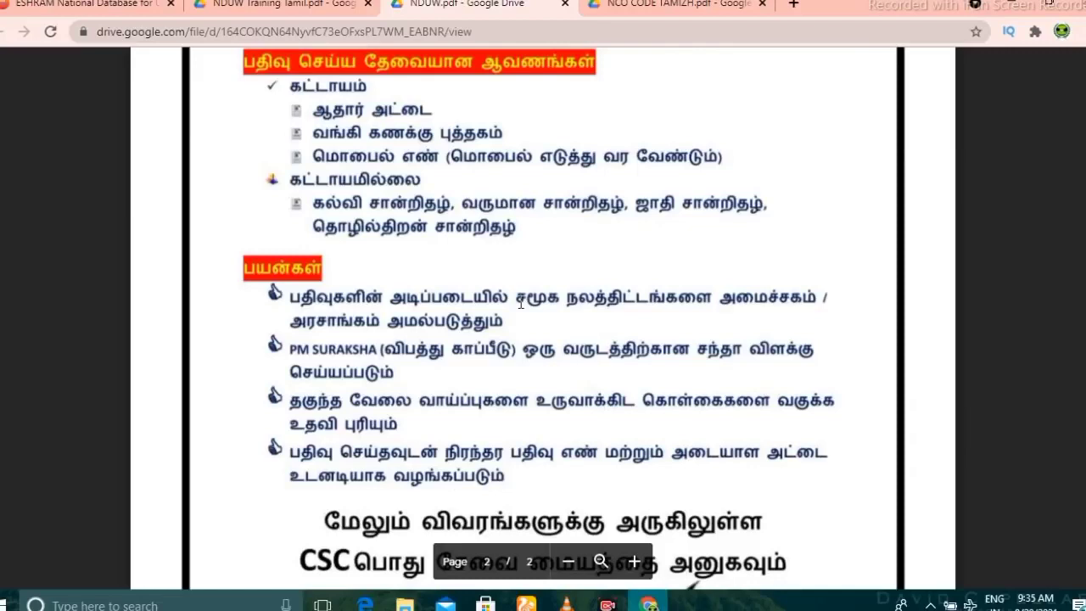
scroll(521, 302, down, 1)
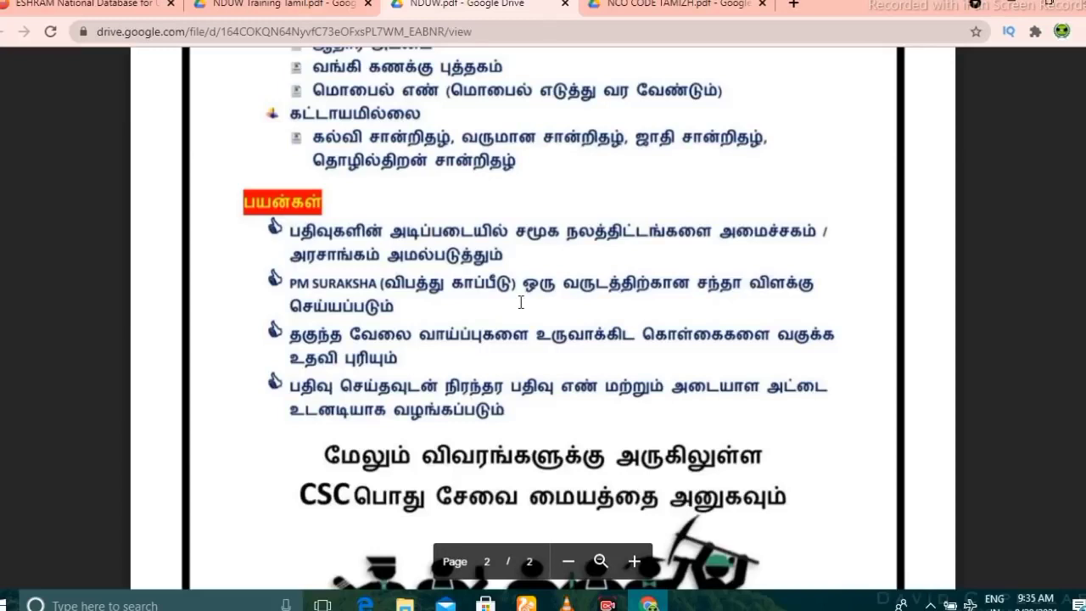
scroll(521, 302, down, 4)
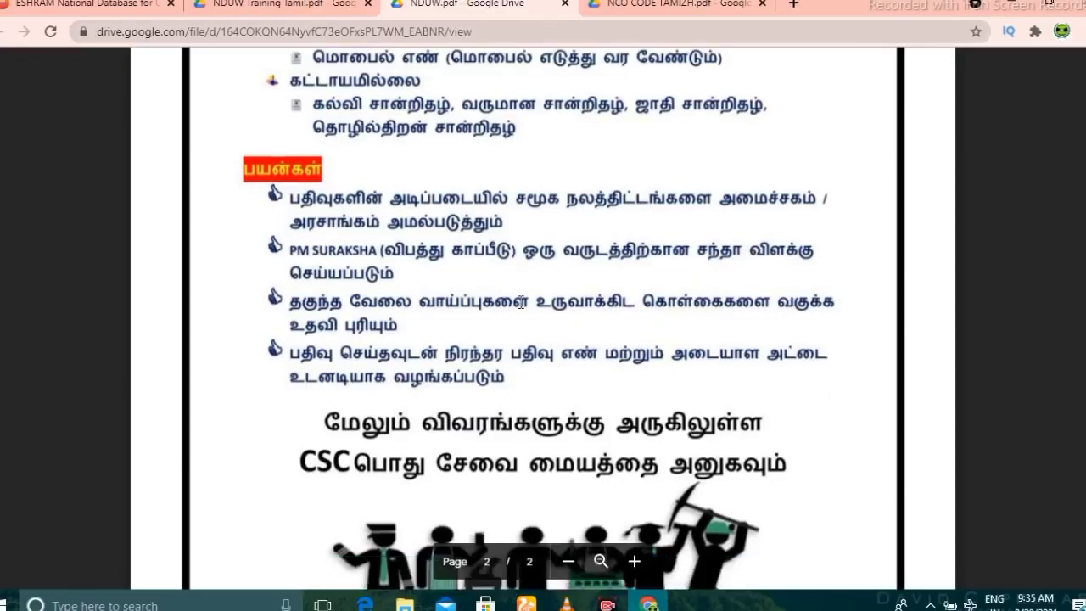
scroll(520, 302, up, 1)
scroll(521, 302, up, 10)
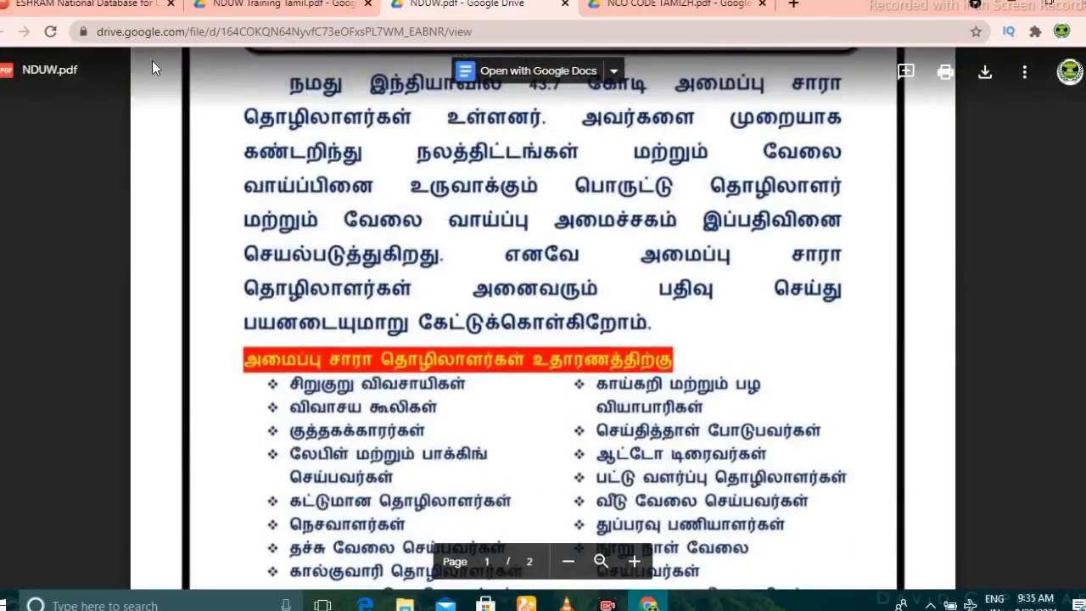
Step: Return to the Makkal Sevai e-Shram blog post and open its Tamil NCO code PDF link
click(123, 3)
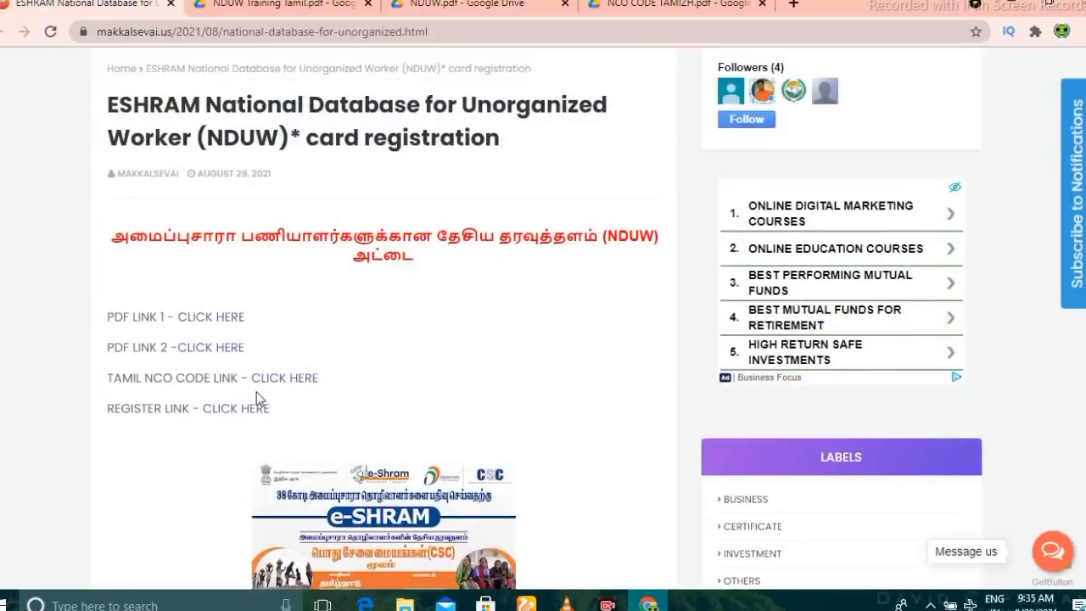
click(284, 377)
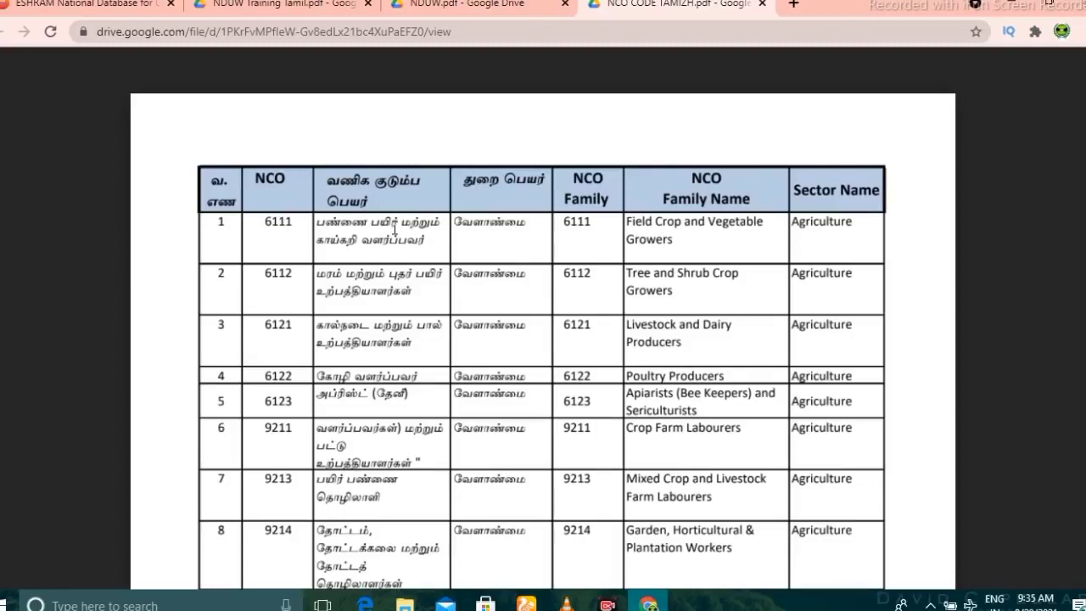
Step: Scroll through the NCO CODE TAMIZH.pdf table of codes down to page 11
scroll(395, 227, down, 12)
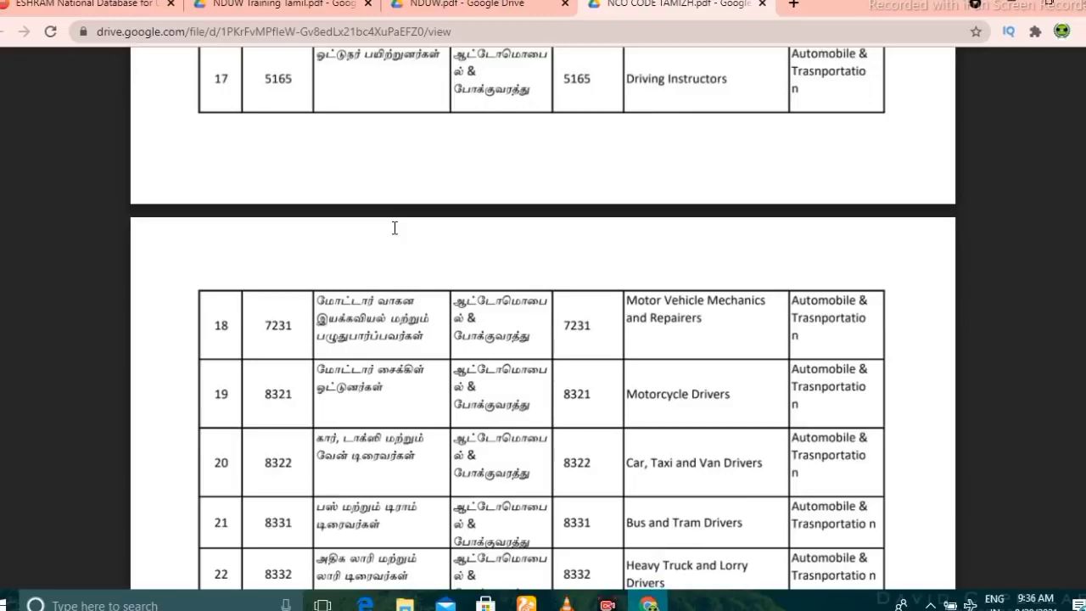
scroll(394, 227, down, 10)
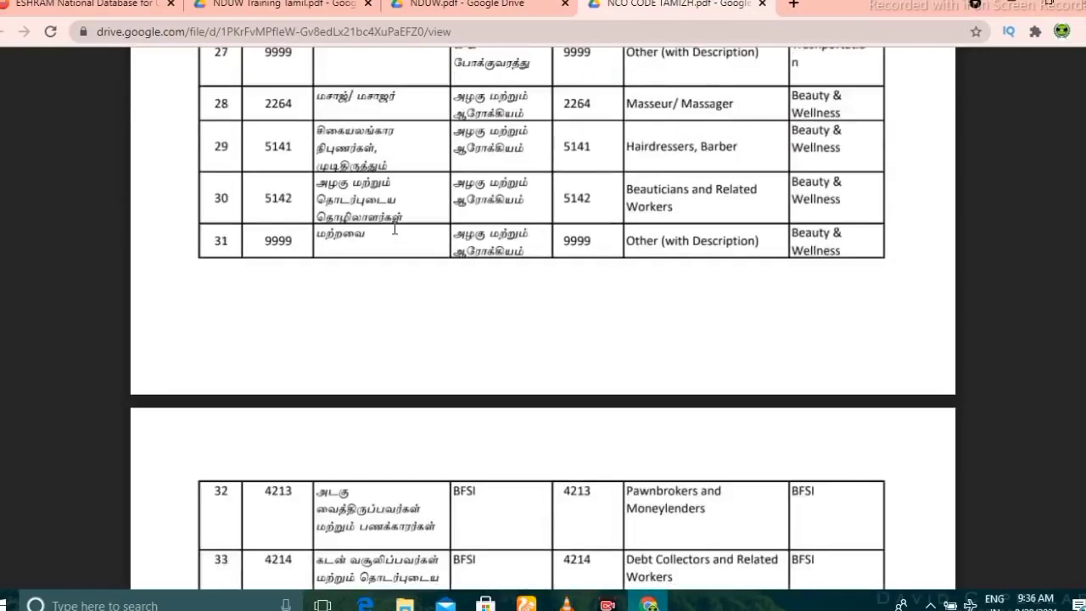
scroll(395, 228, down, 20)
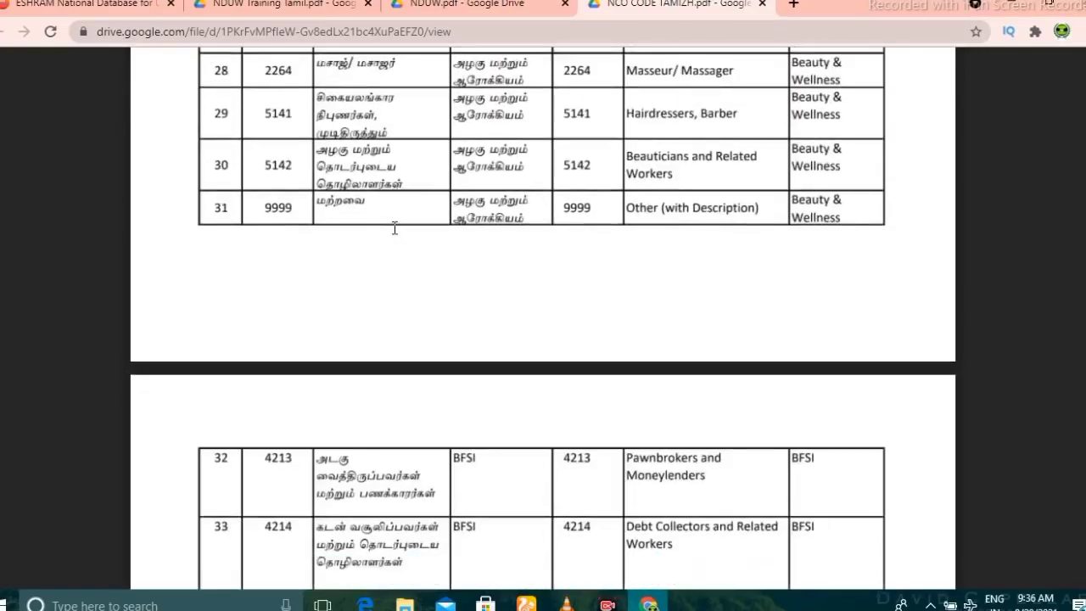
scroll(394, 228, down, 20)
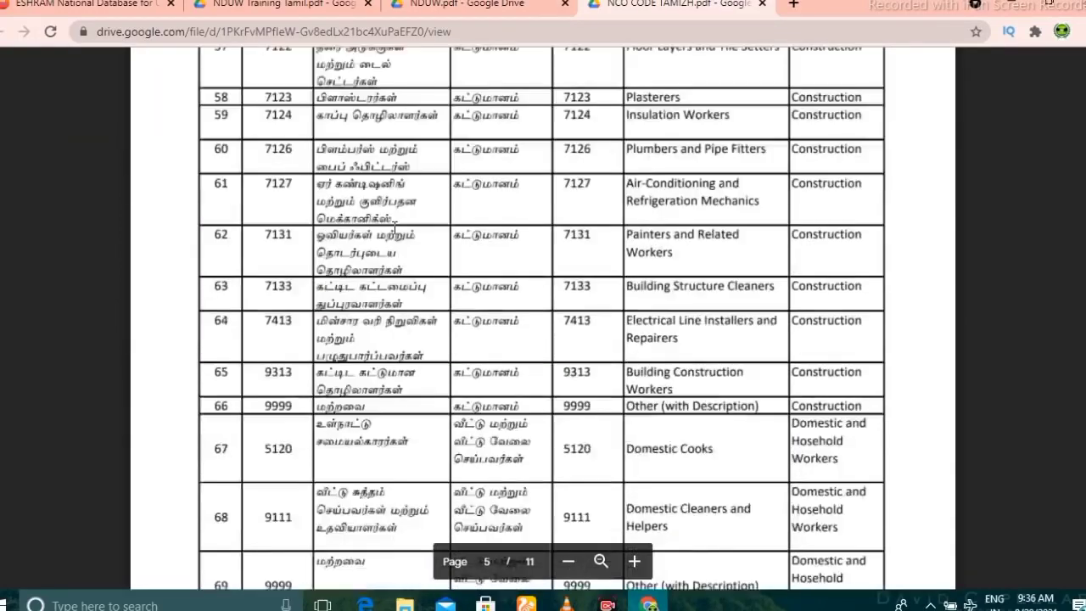
scroll(395, 227, down, 20)
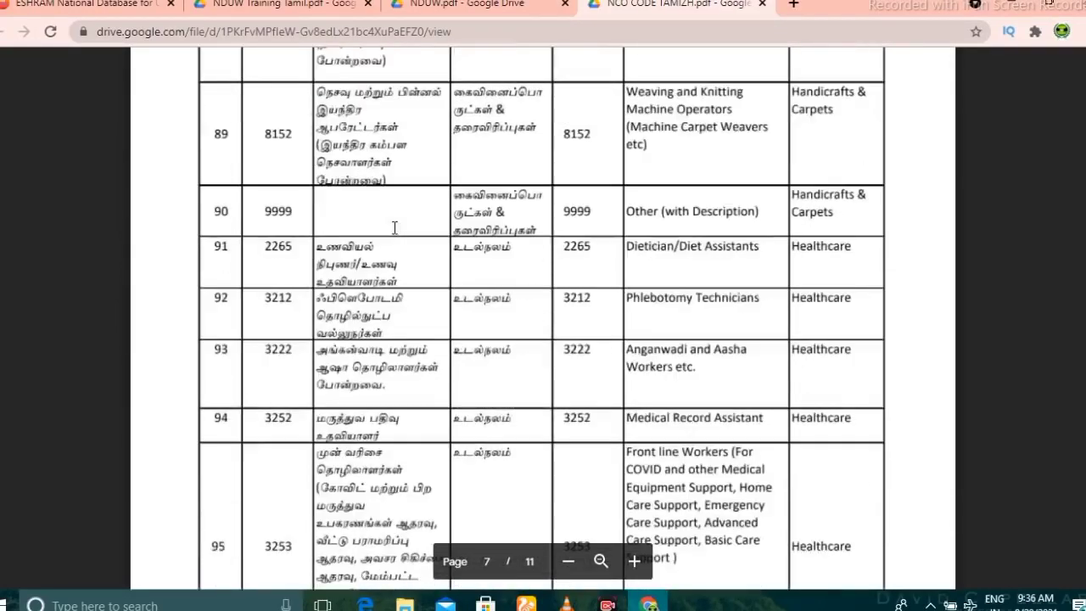
scroll(394, 227, down, 20)
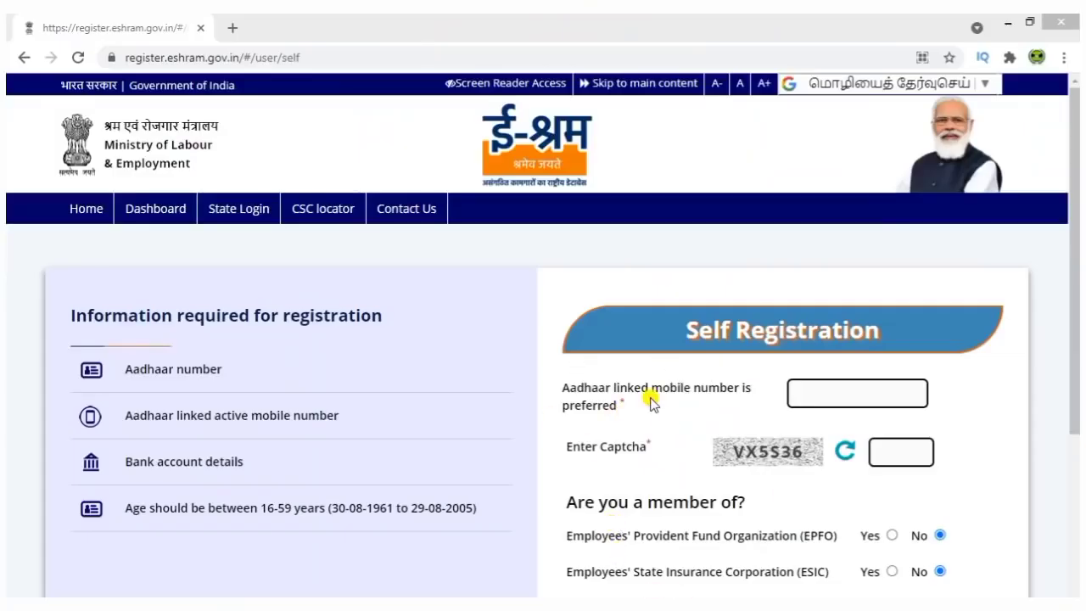
click(381, 53)
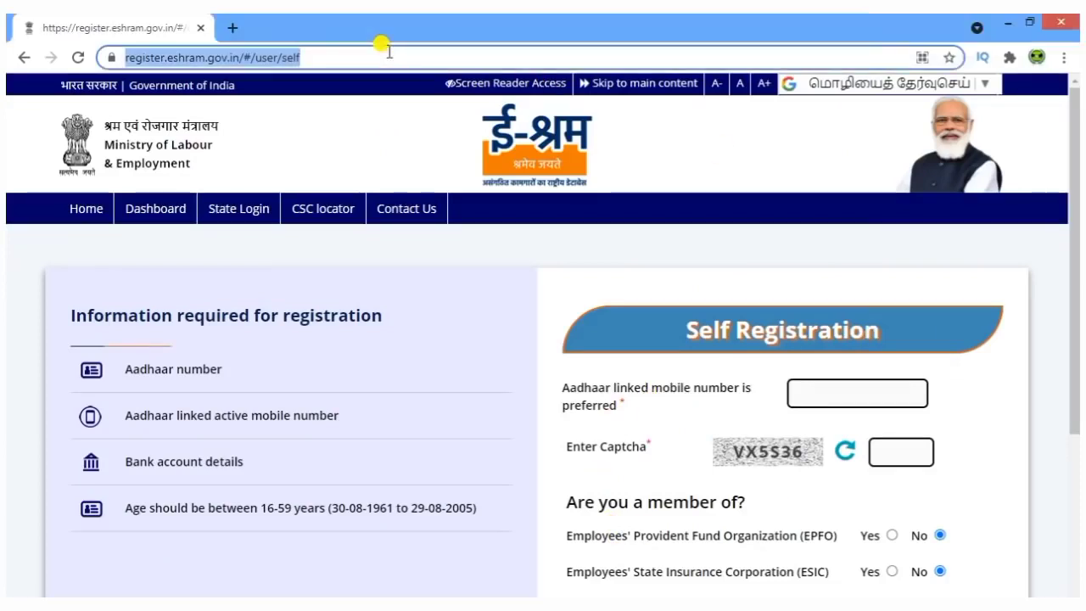
click(397, 138)
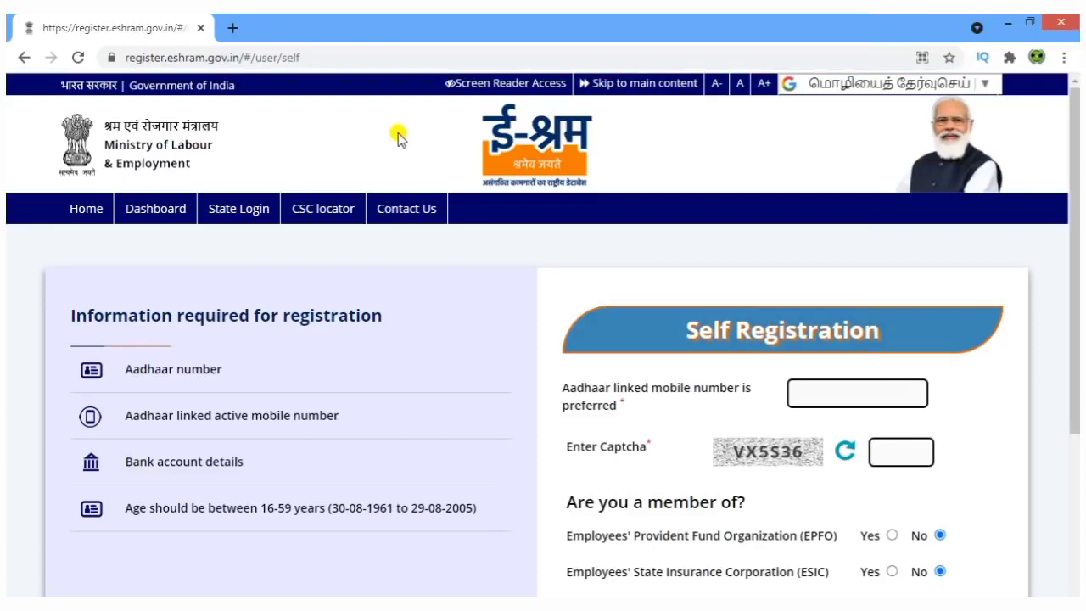
scroll(621, 272, down, 2)
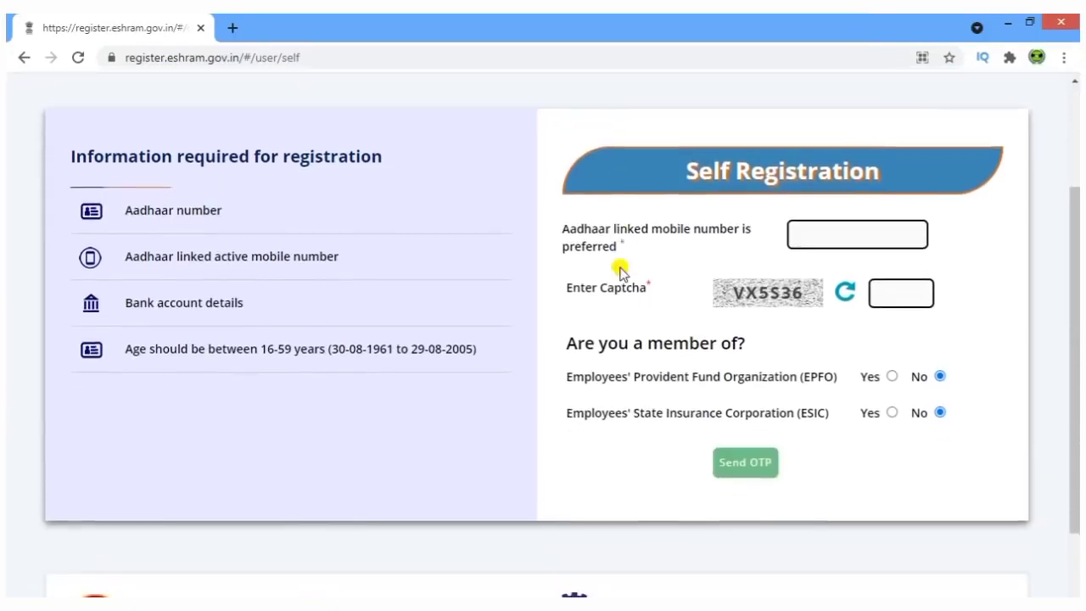
drag(71, 150, 422, 153)
click(286, 235)
drag(125, 201, 342, 334)
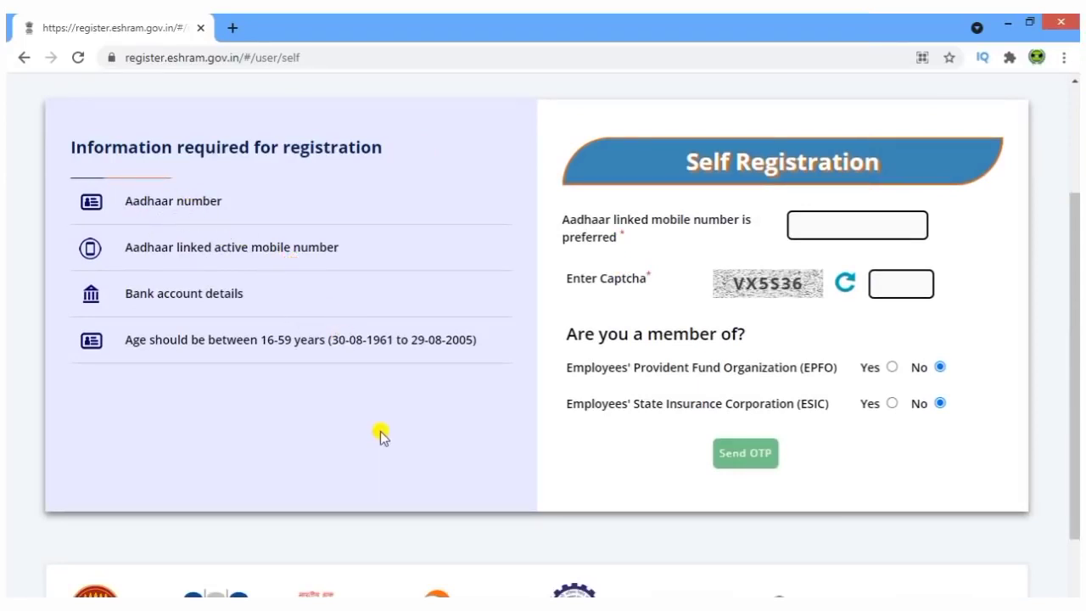
drag(686, 166, 897, 161)
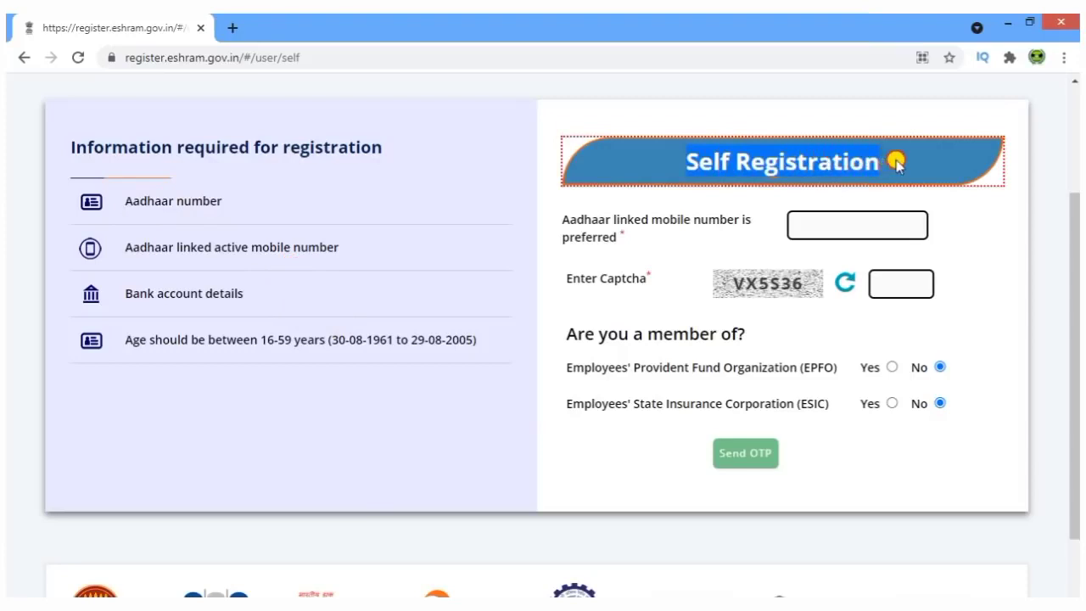
click(796, 127)
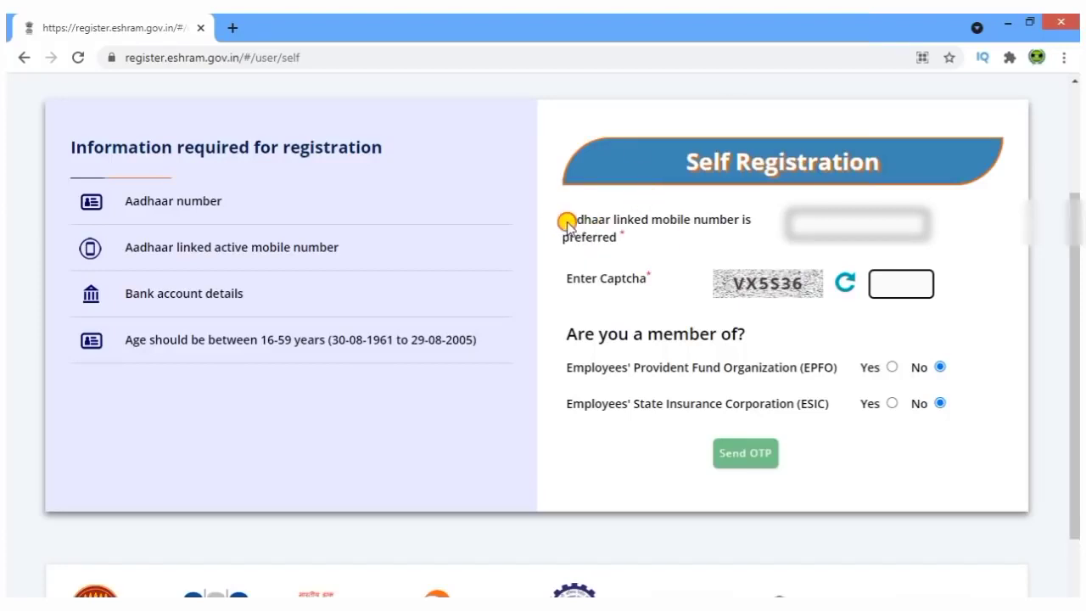
Step: Enter the Aadhaar-linked mobile number and the captcha code
drag(562, 223, 666, 247)
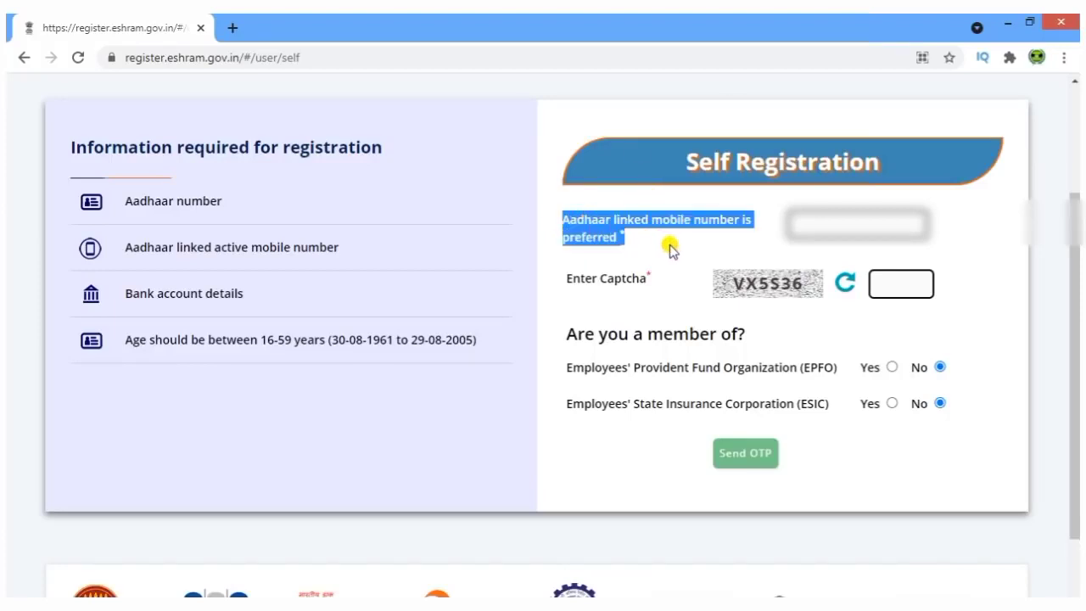
click(667, 248)
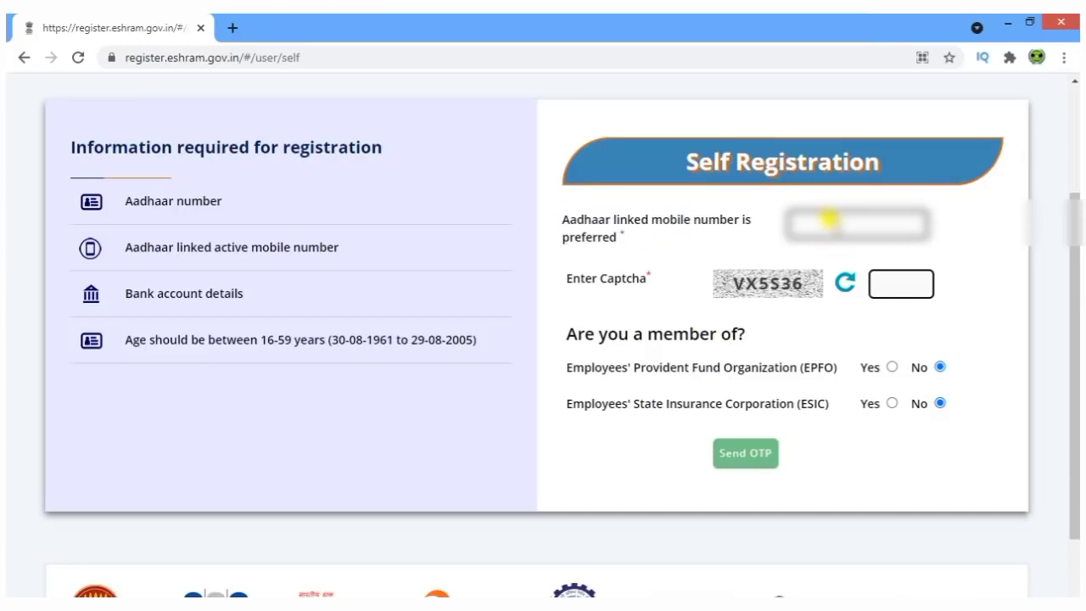
click(830, 220)
text(9876543)
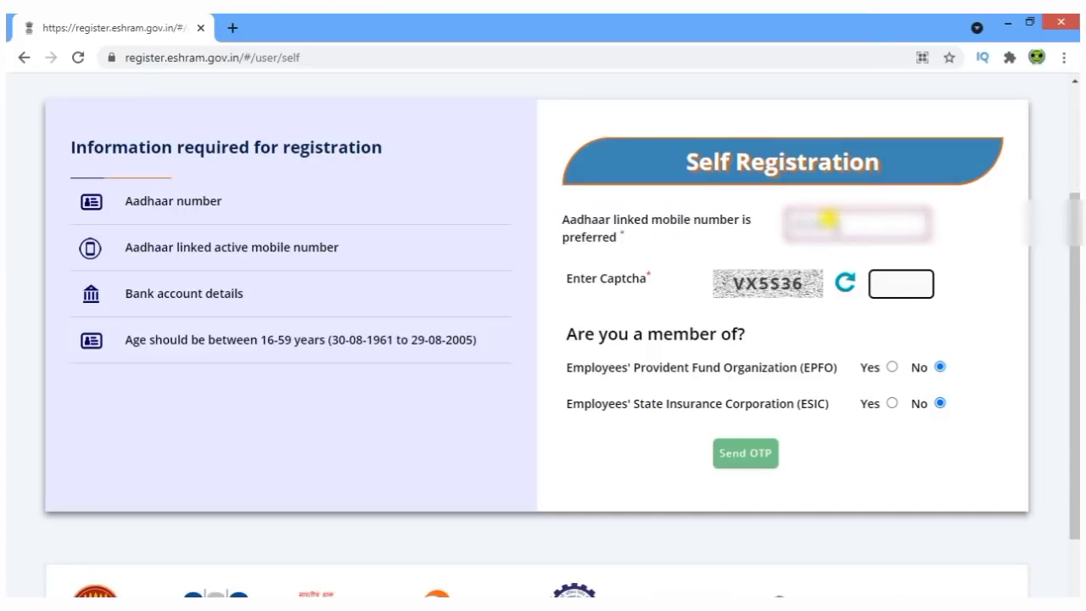
key(Tab)
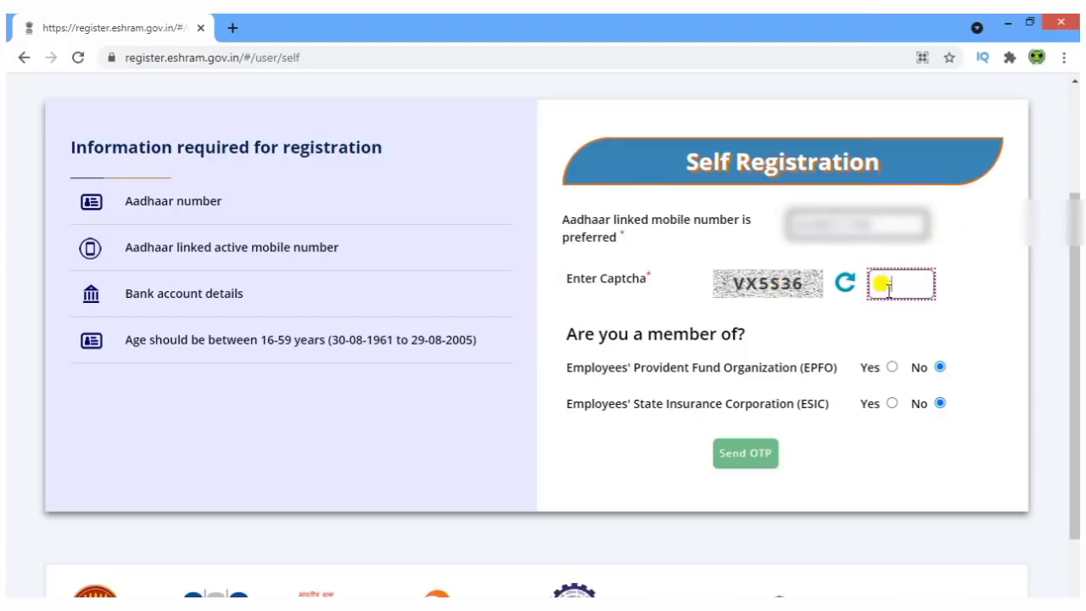
text(VX5S36)
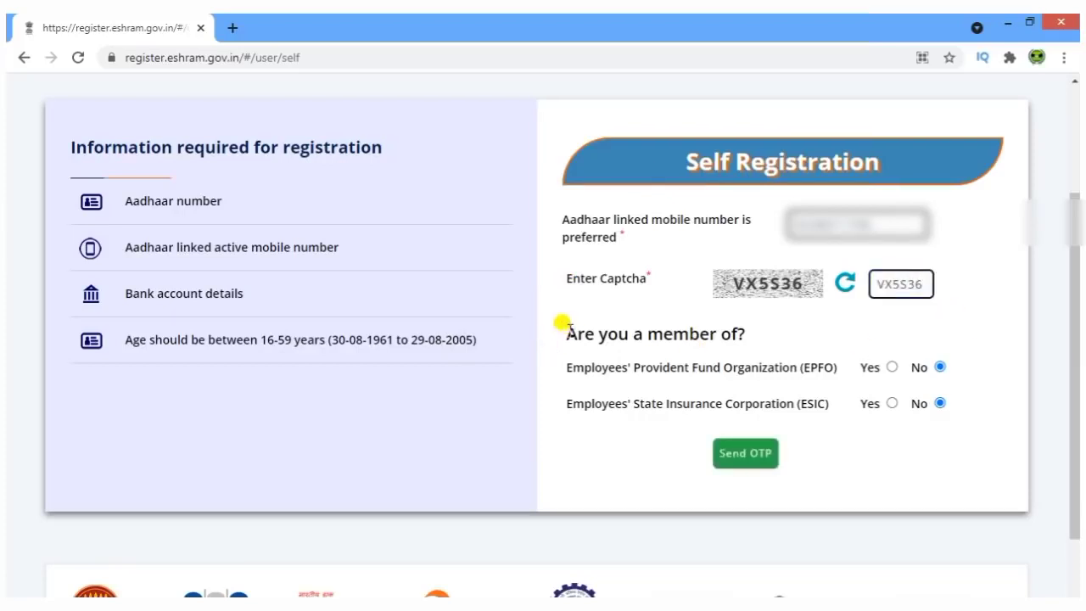
Step: Answer No to both the EPFO and ESIC membership questions
drag(565, 330, 753, 330)
click(783, 341)
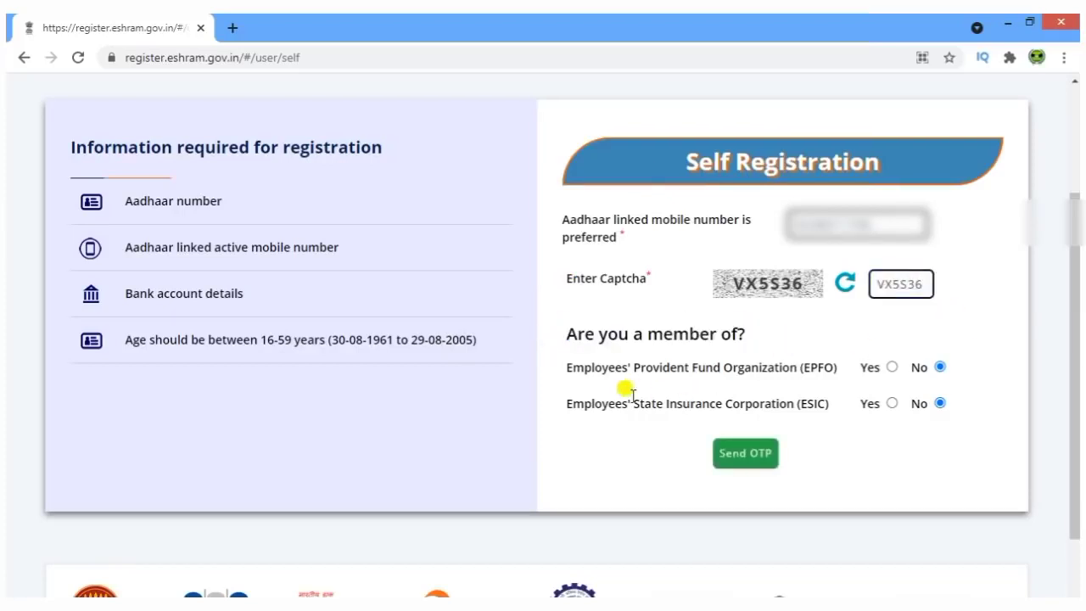
drag(565, 370, 840, 364)
click(848, 380)
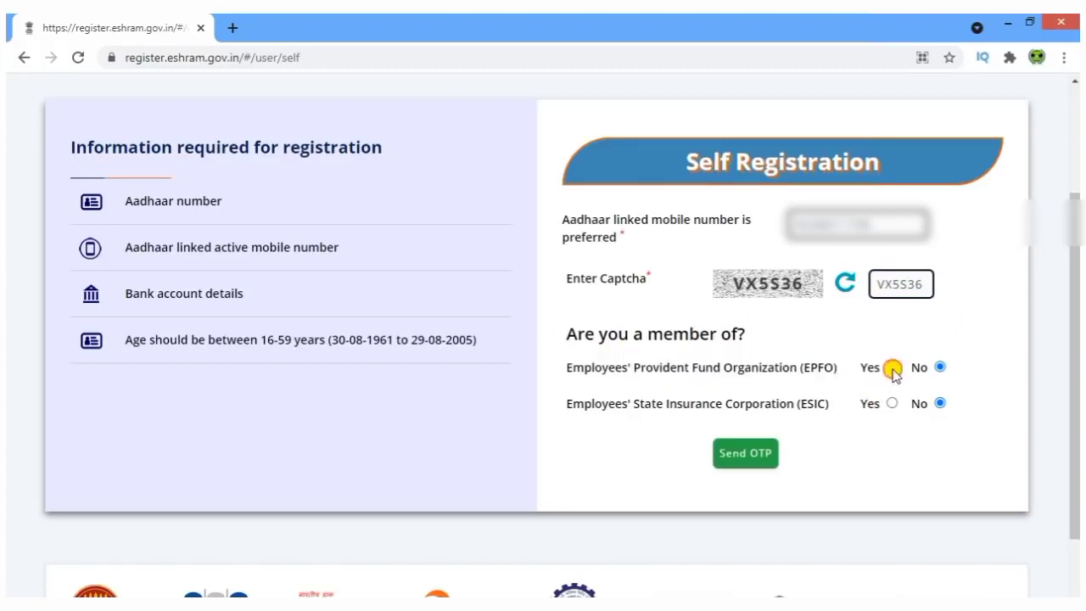
click(892, 368)
click(939, 366)
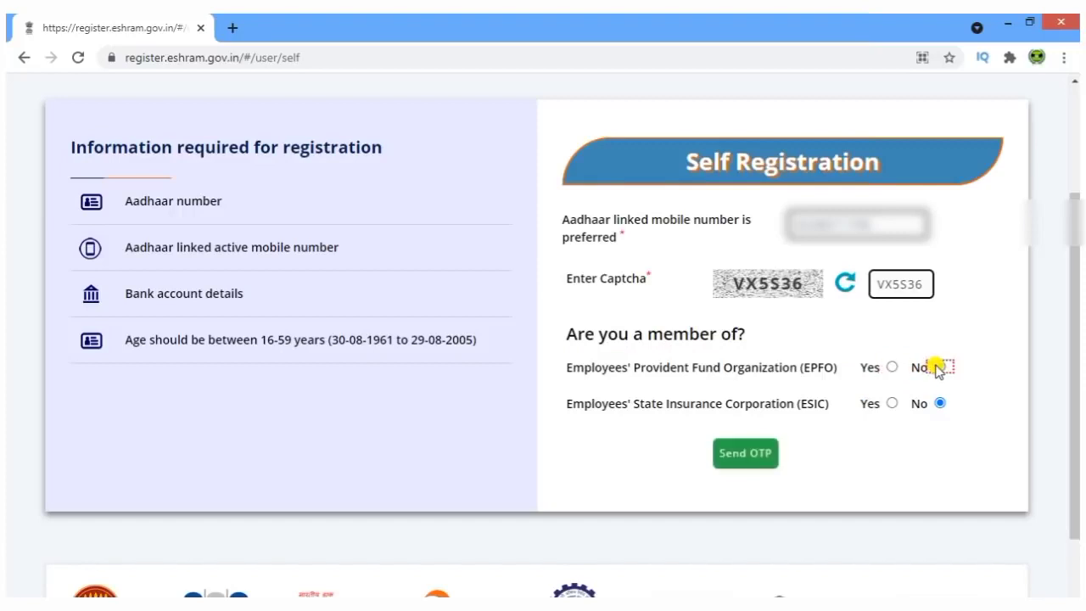
drag(567, 401, 836, 407)
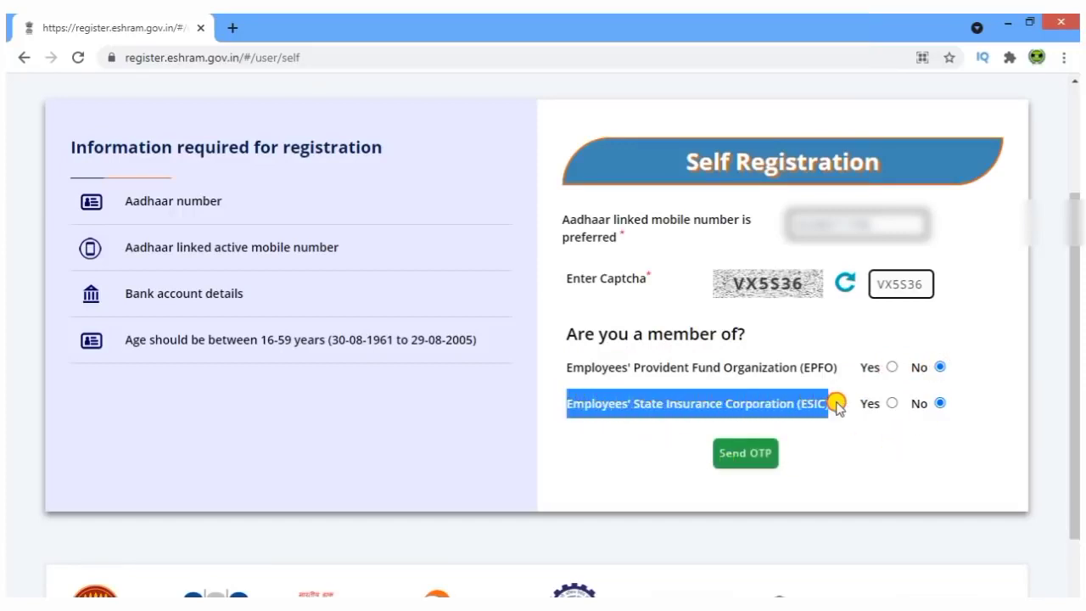
click(843, 444)
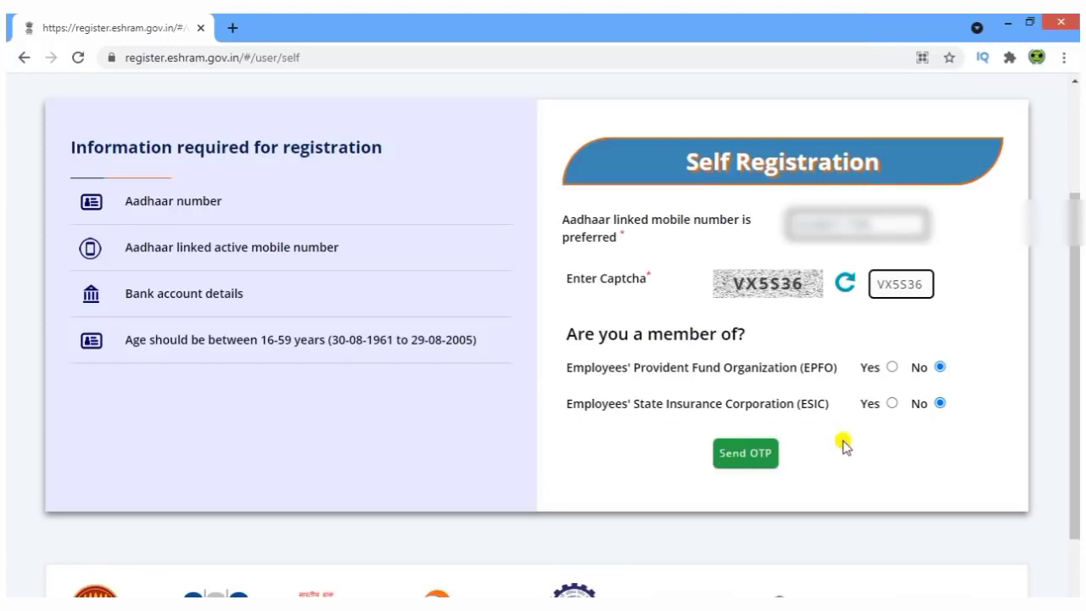
click(892, 403)
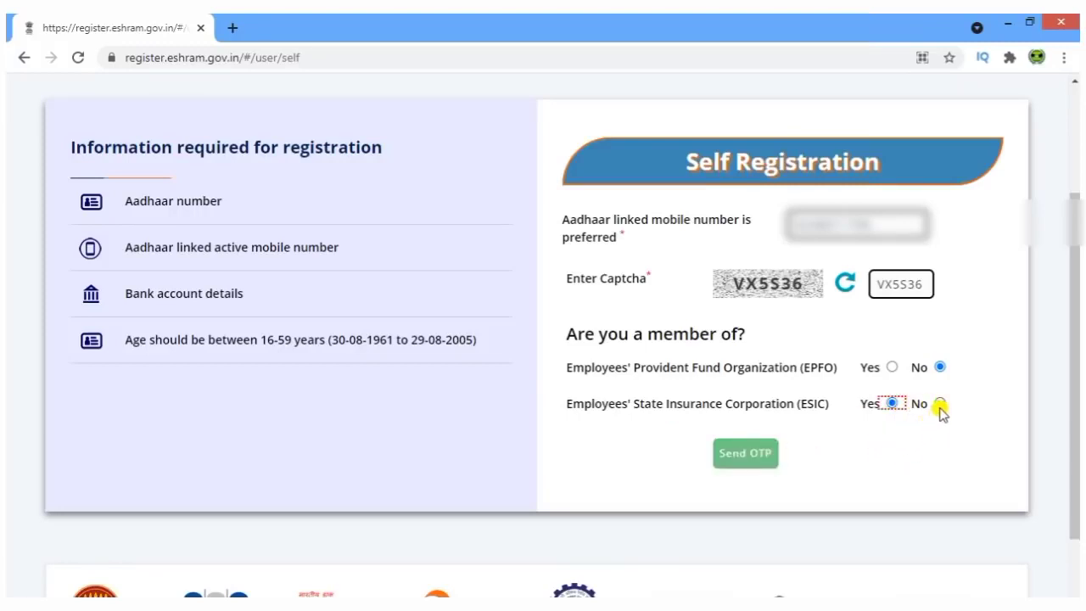
click(939, 403)
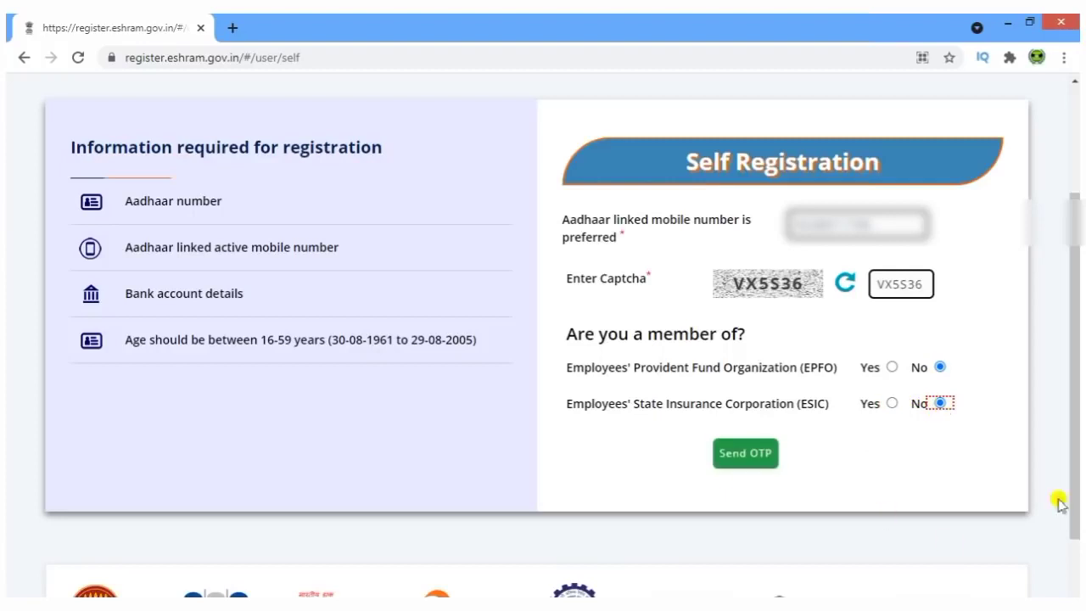
Step: Request the mobile OTP and enter the received code
click(748, 454)
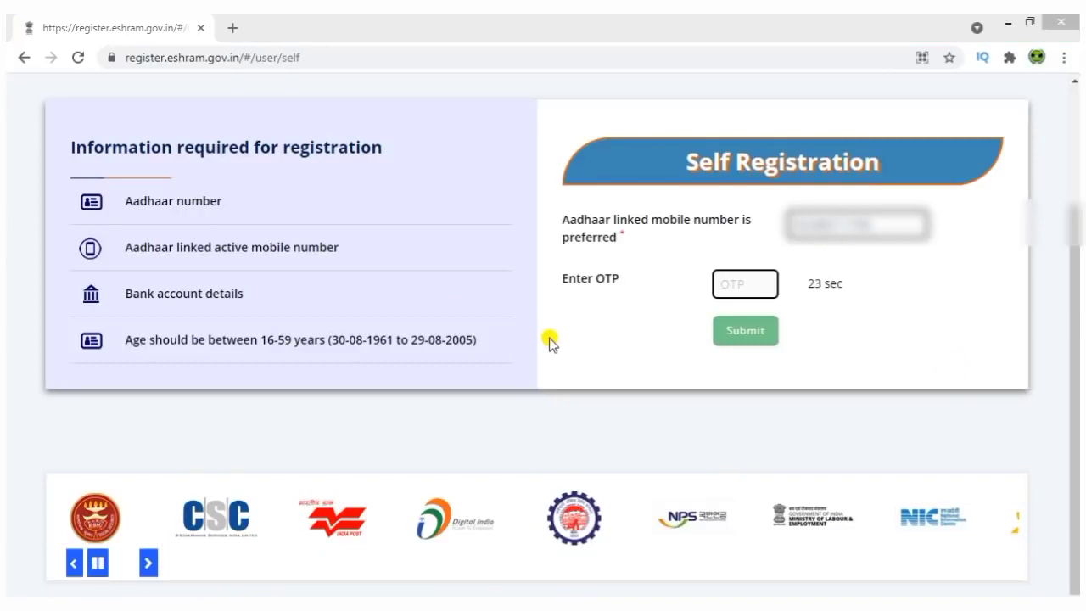
click(735, 289)
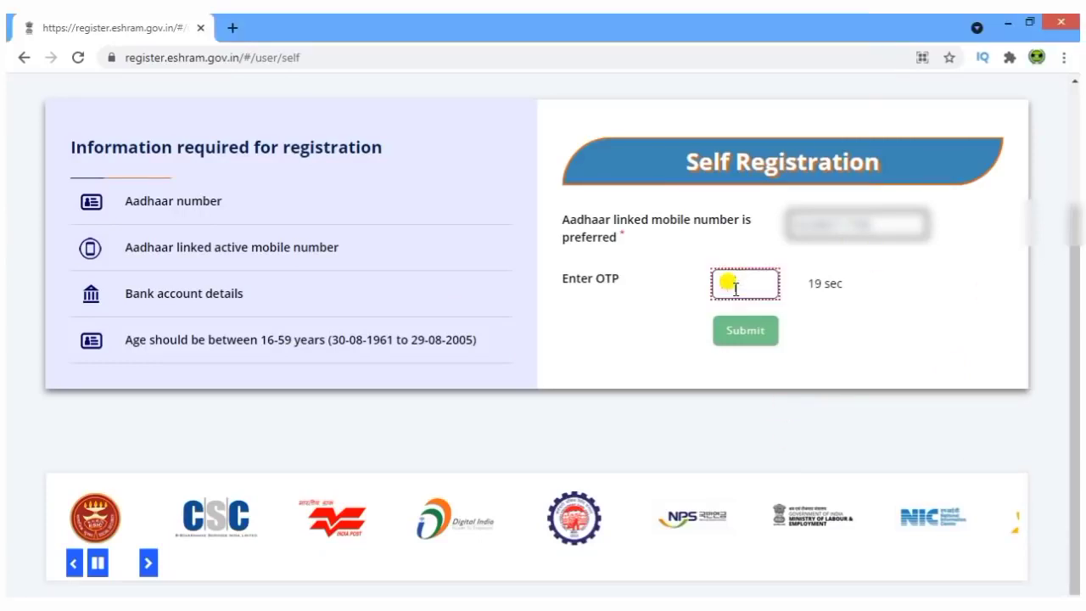
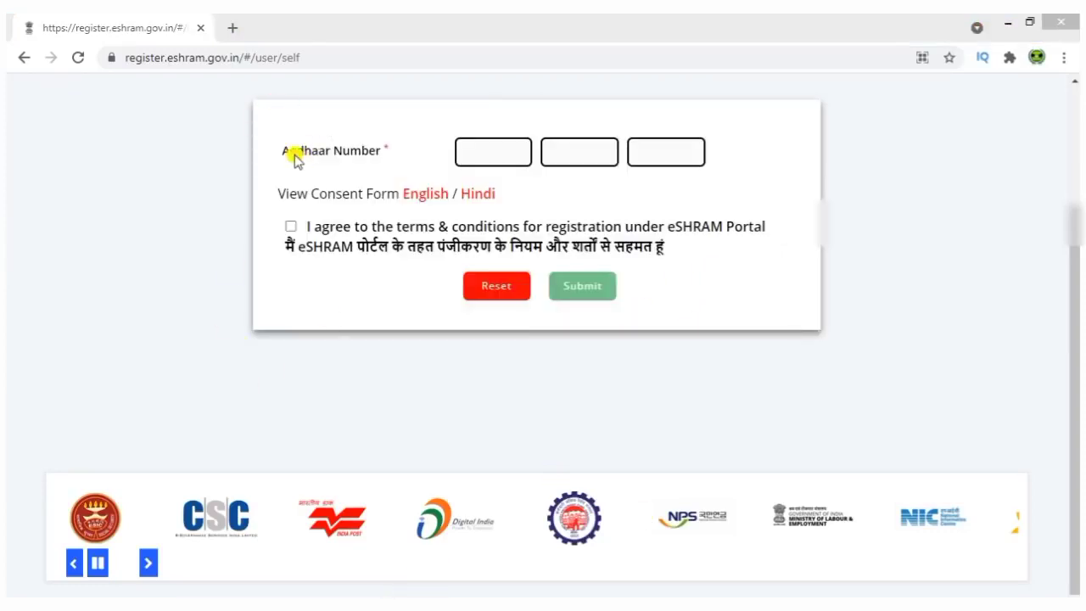
Step: Fill in the Aadhaar number across its three boxes
drag(284, 151, 381, 148)
click(501, 154)
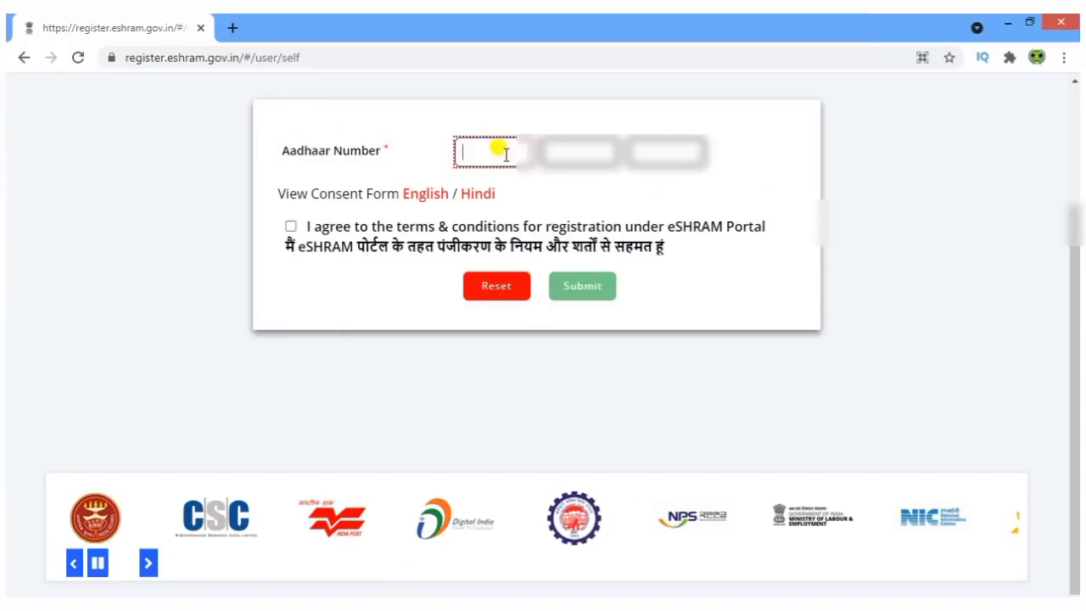
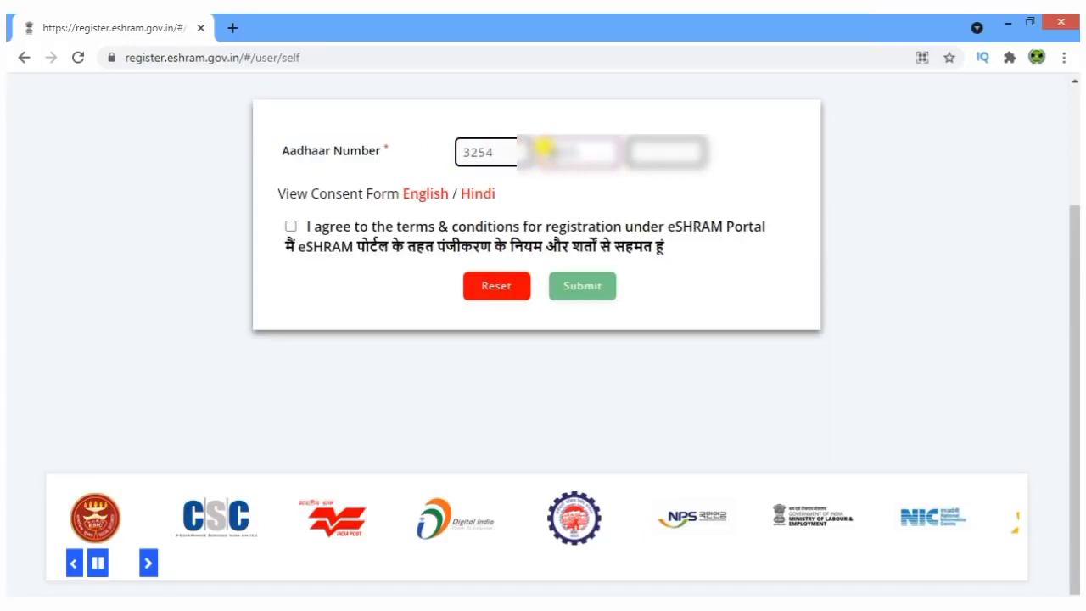
click(667, 151)
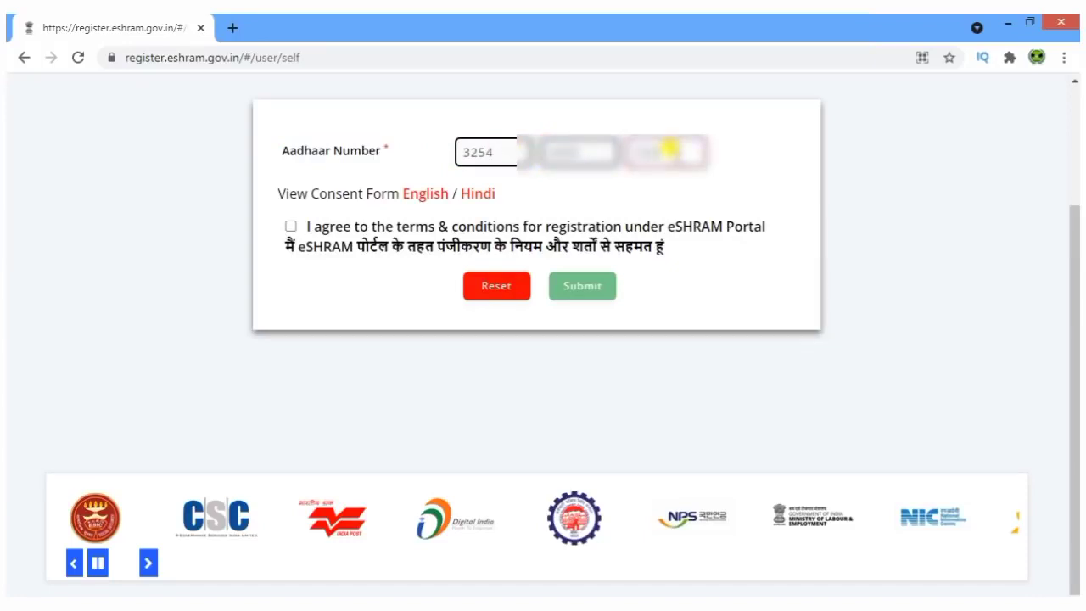
Step: Agree to the eSHRAM terms, submit the Aadhaar number, and type the Aadhaar OTP
key(Tab)
key(Tab)
key(Tab)
key(space)
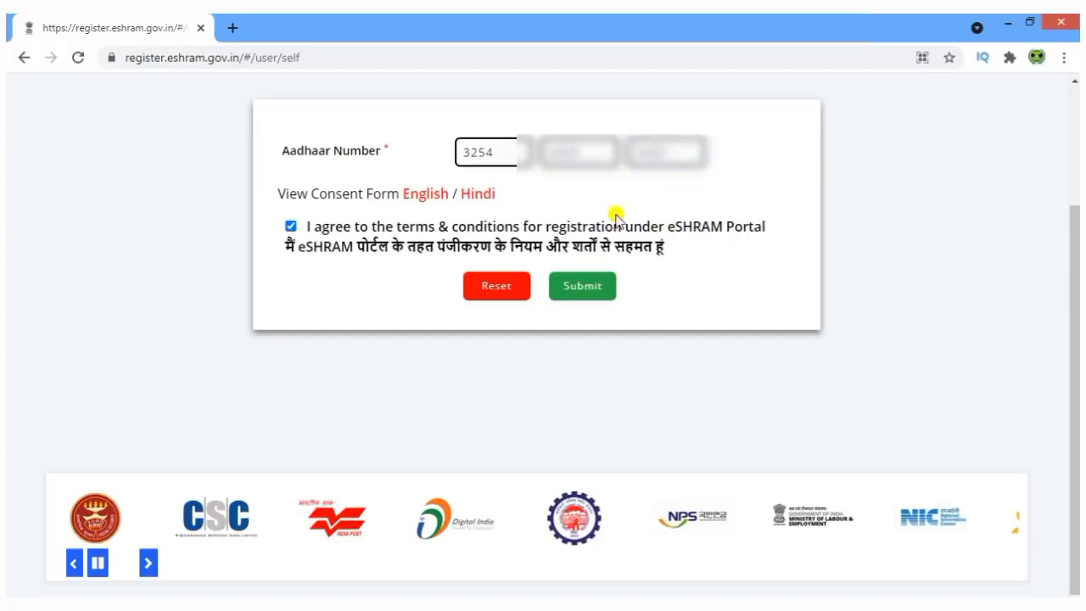
click(291, 226)
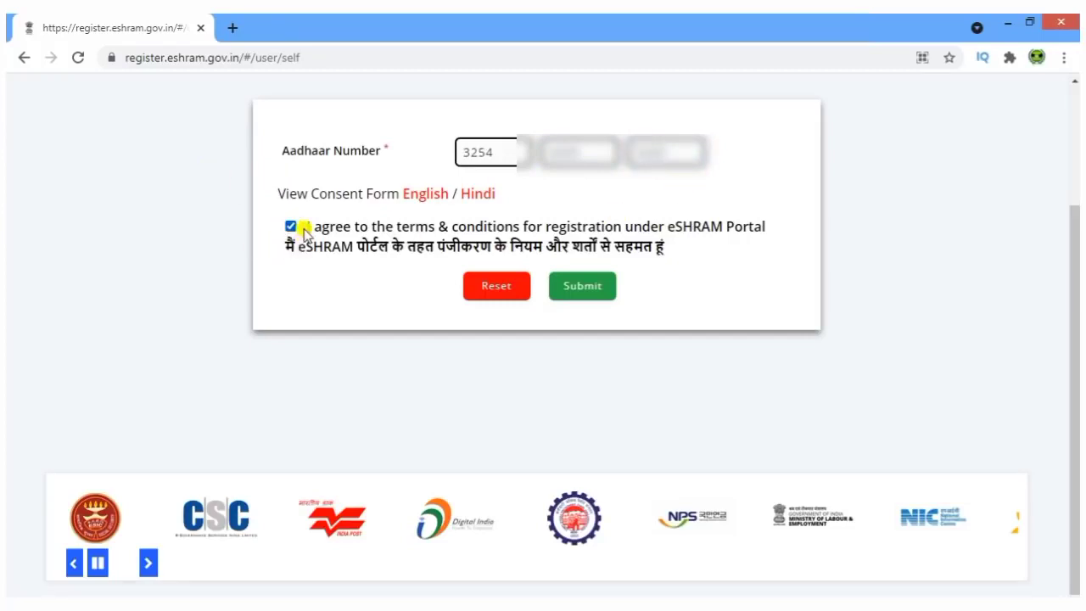
click(585, 290)
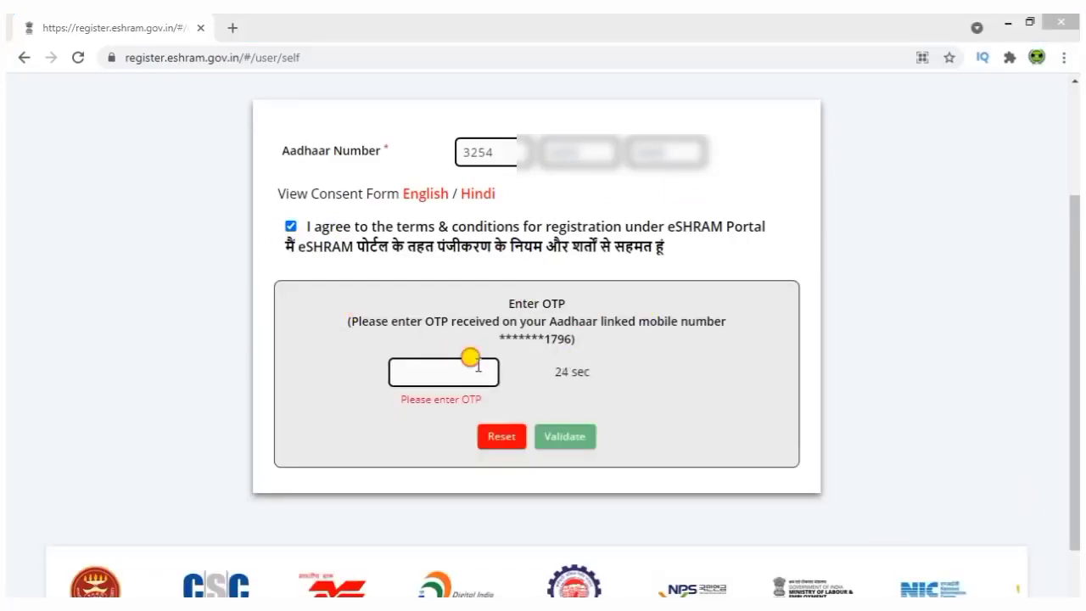
click(476, 365)
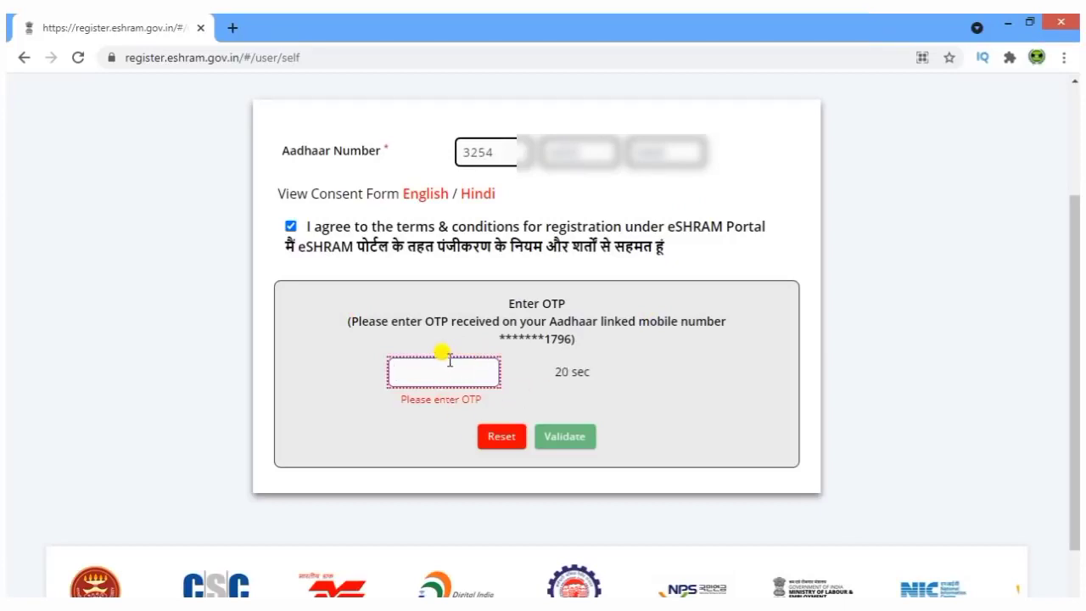
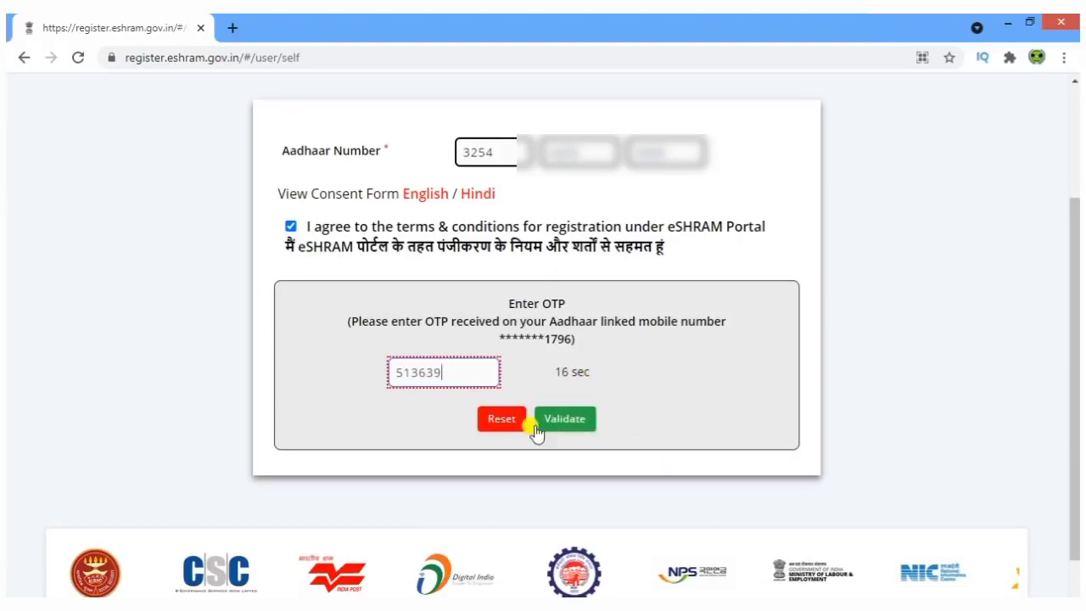
Step: Validate the Aadhaar OTP, confirm the Aadhaar details with I agree, and continue to other details
click(565, 418)
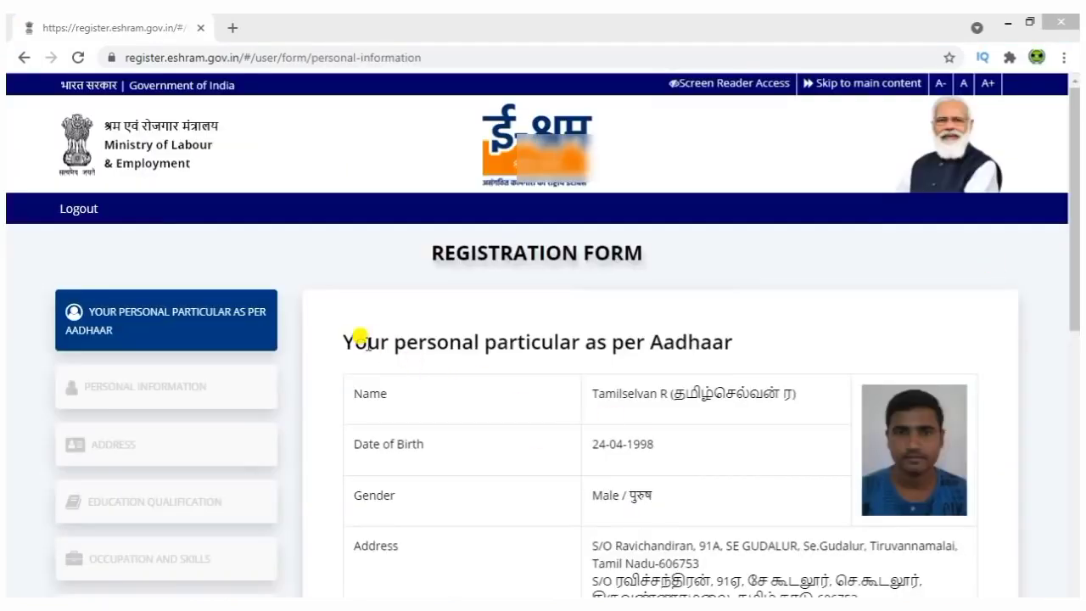
scroll(851, 322, down, 2)
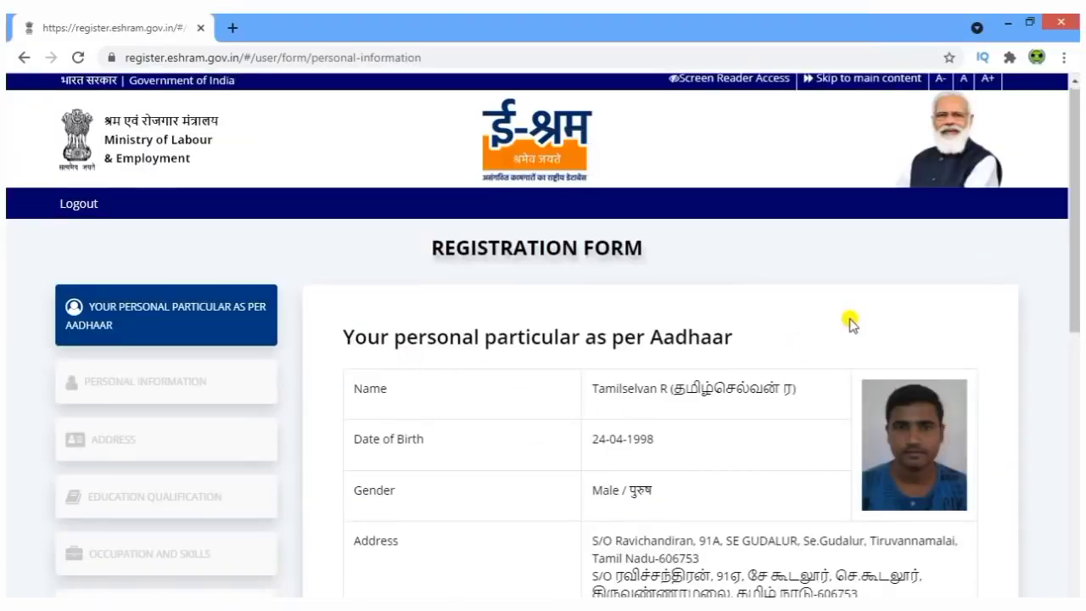
scroll(851, 323, down, 2)
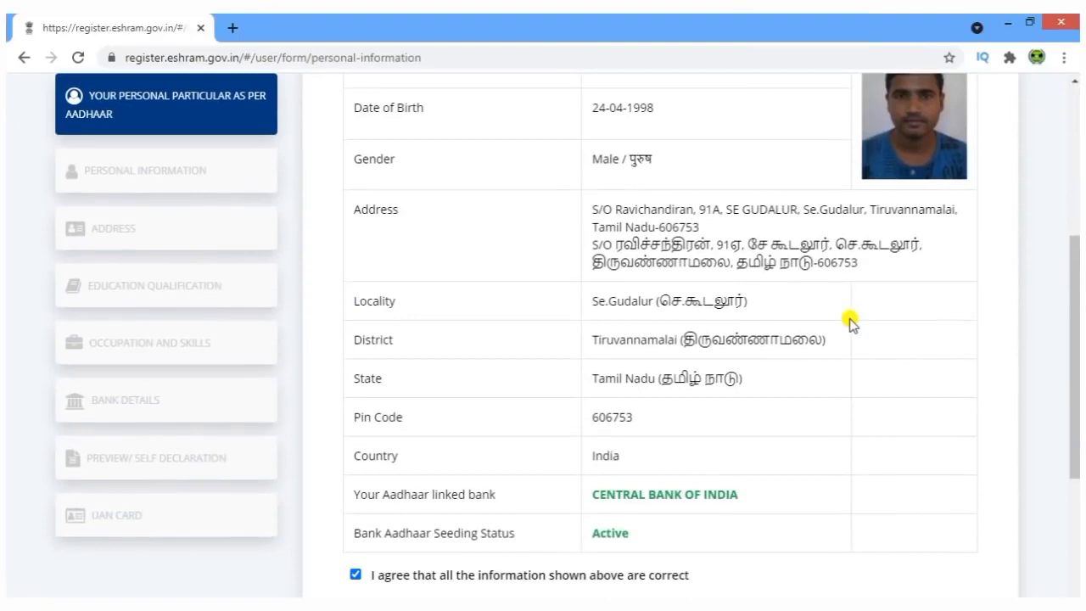
scroll(851, 323, down, 1)
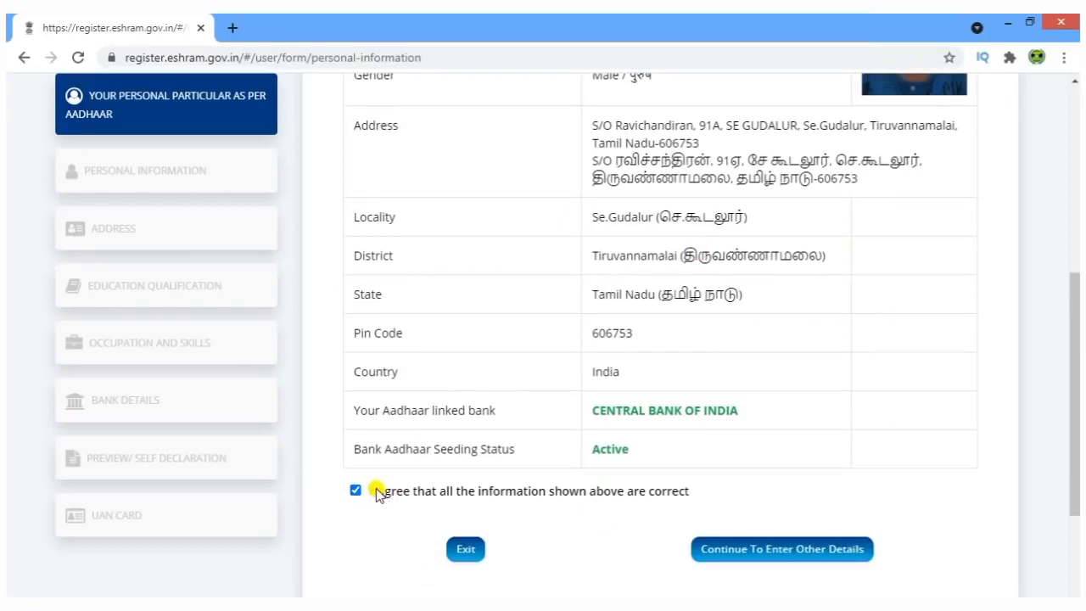
drag(379, 494, 709, 490)
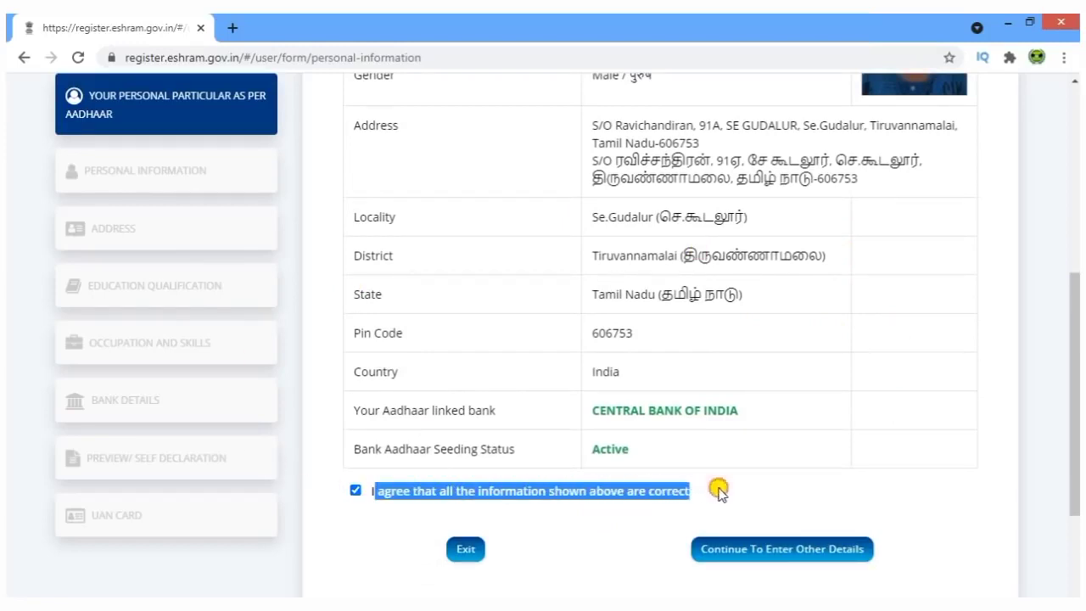
click(363, 506)
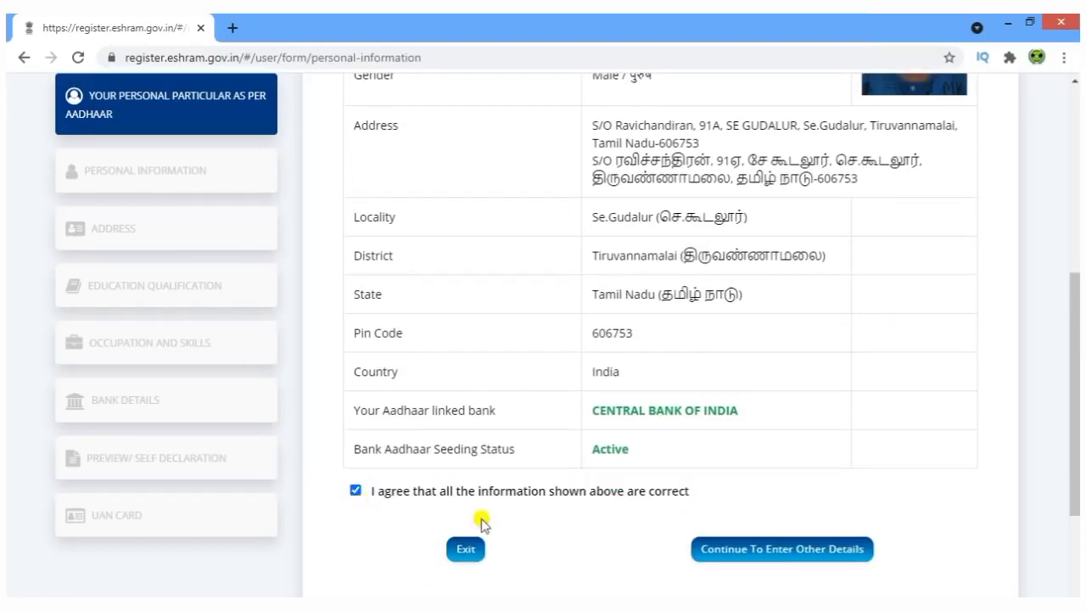
click(781, 548)
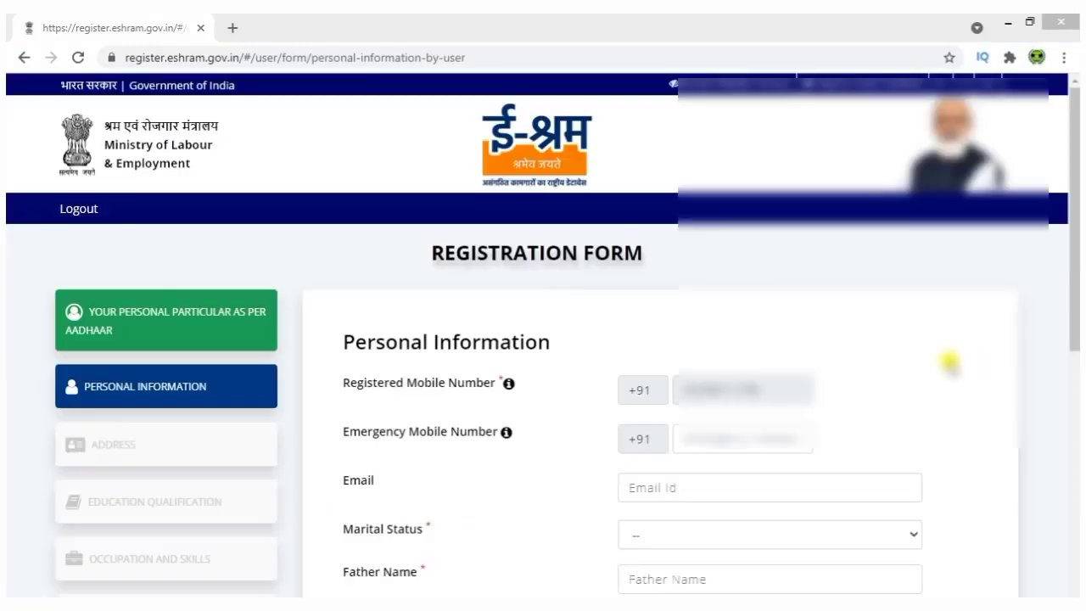
Step: Enter the emergency mobile number on the Personal Information form
drag(339, 330, 596, 359)
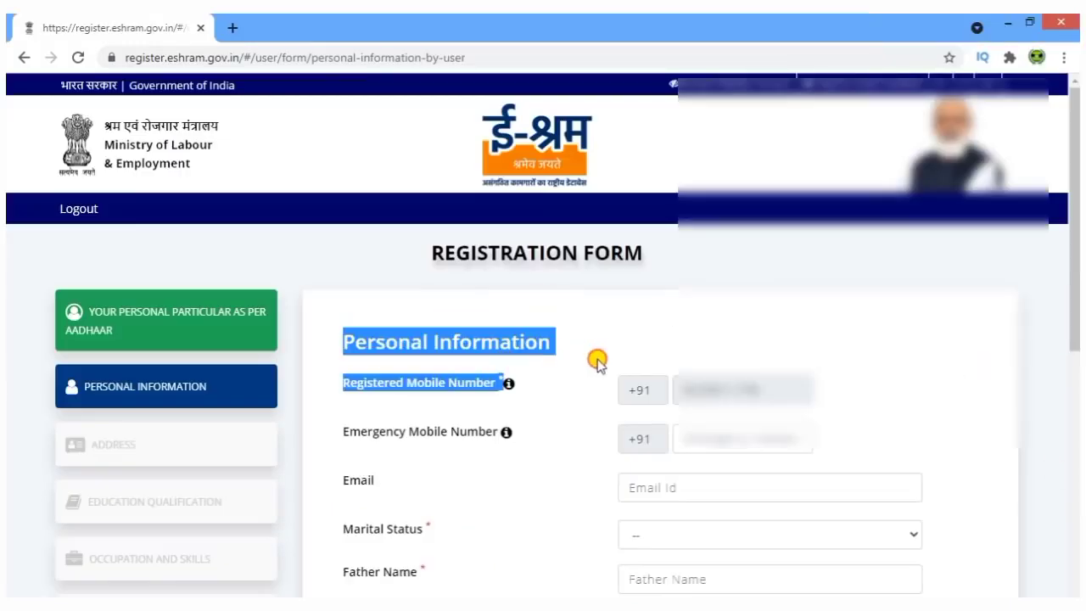
click(613, 325)
scroll(889, 348, down, 2)
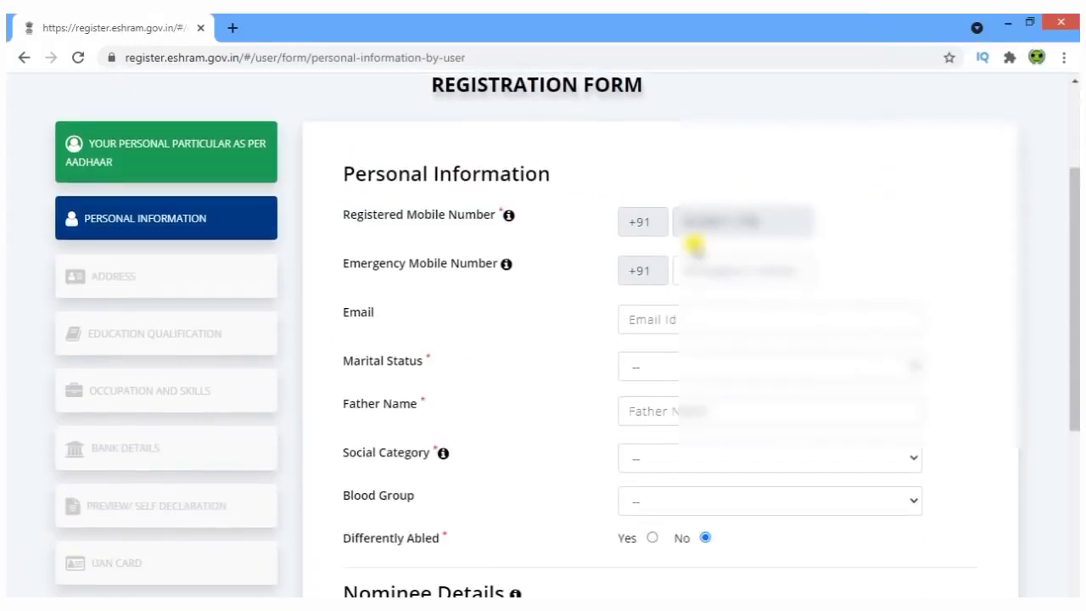
drag(336, 270, 528, 267)
click(543, 270)
click(711, 270)
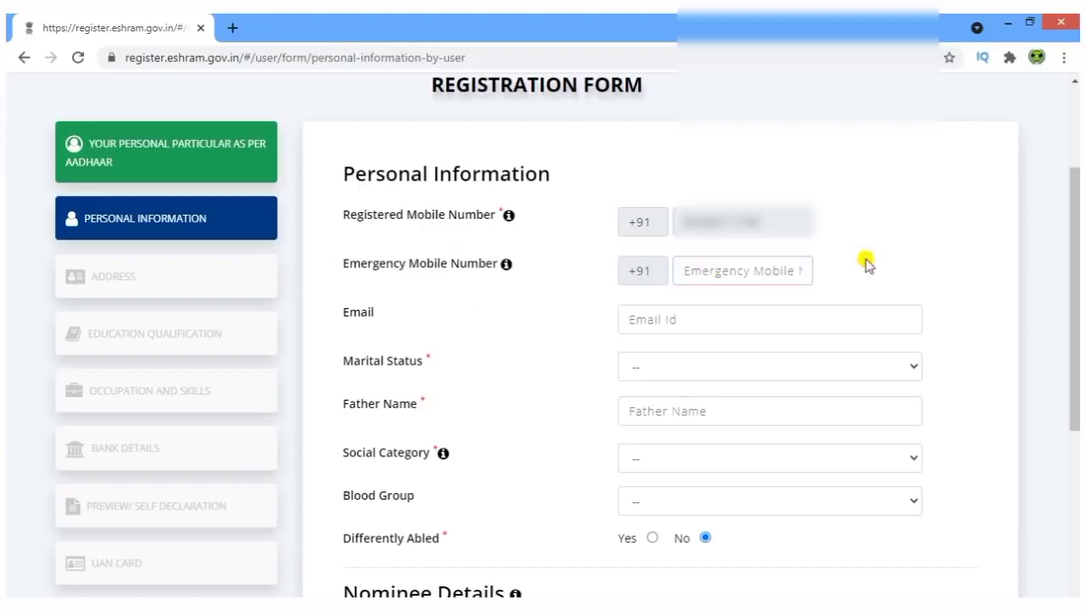
Step: Fill in the Email address field
scroll(866, 261, down, 1)
click(653, 233)
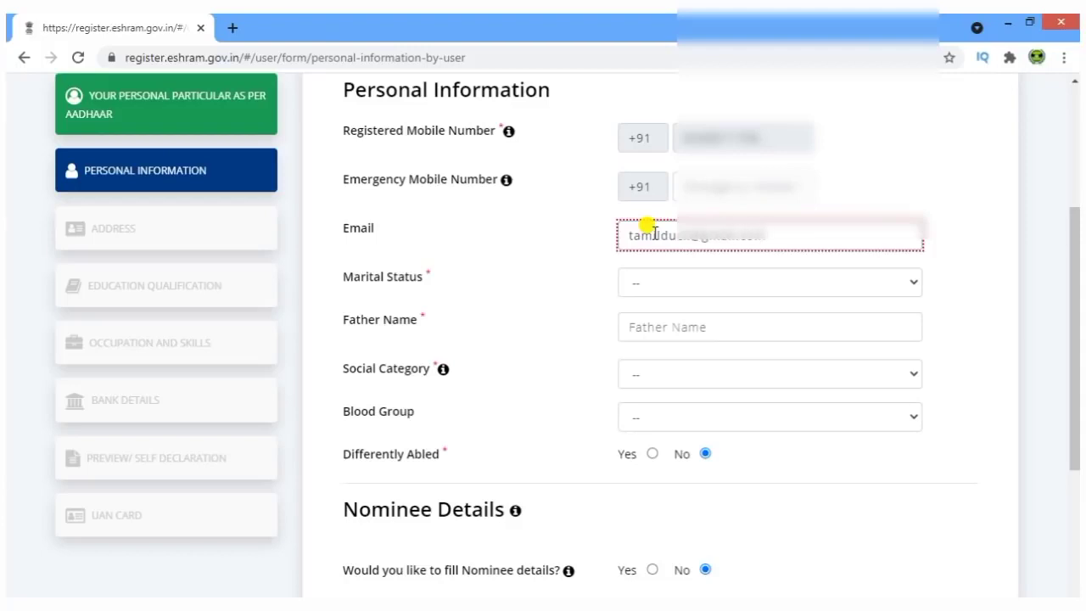
click(1043, 373)
scroll(1044, 374, down, 2)
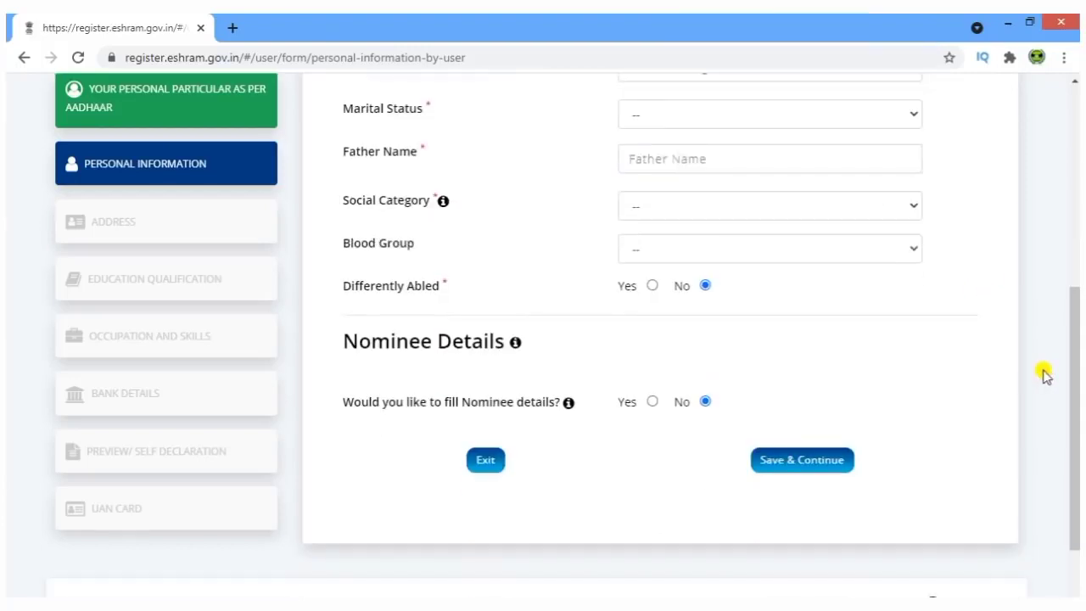
Step: Set Marital Status to Never married
drag(323, 111, 483, 121)
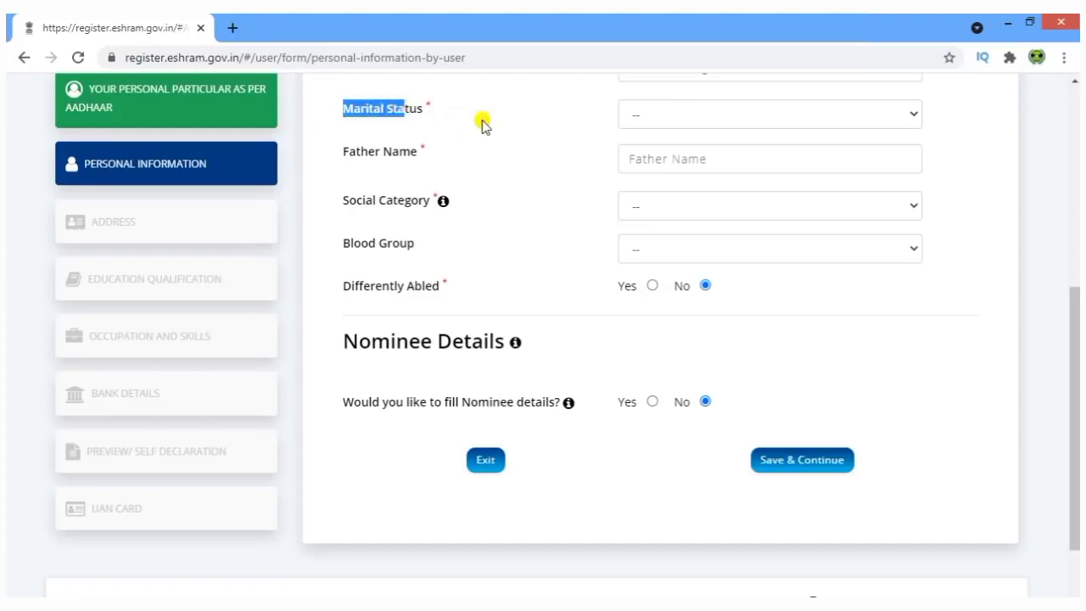
click(555, 125)
click(661, 119)
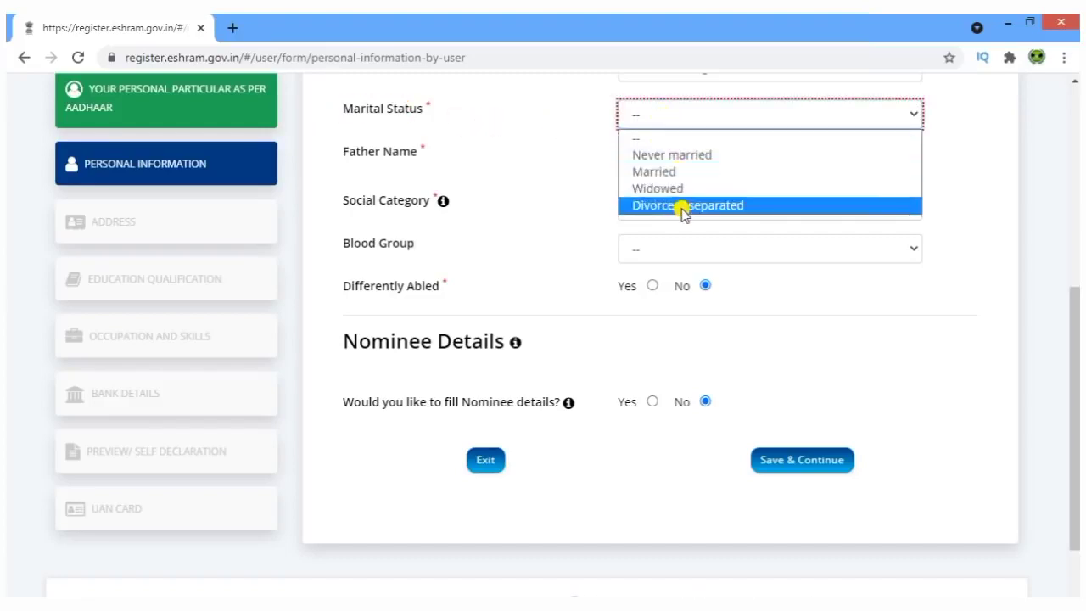
click(670, 172)
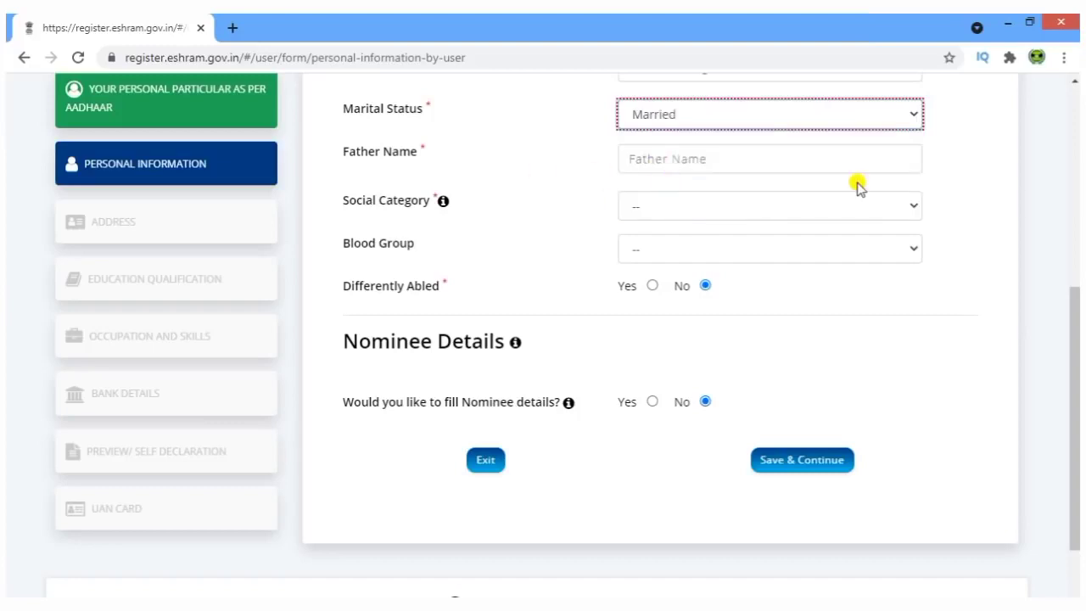
click(695, 121)
click(691, 158)
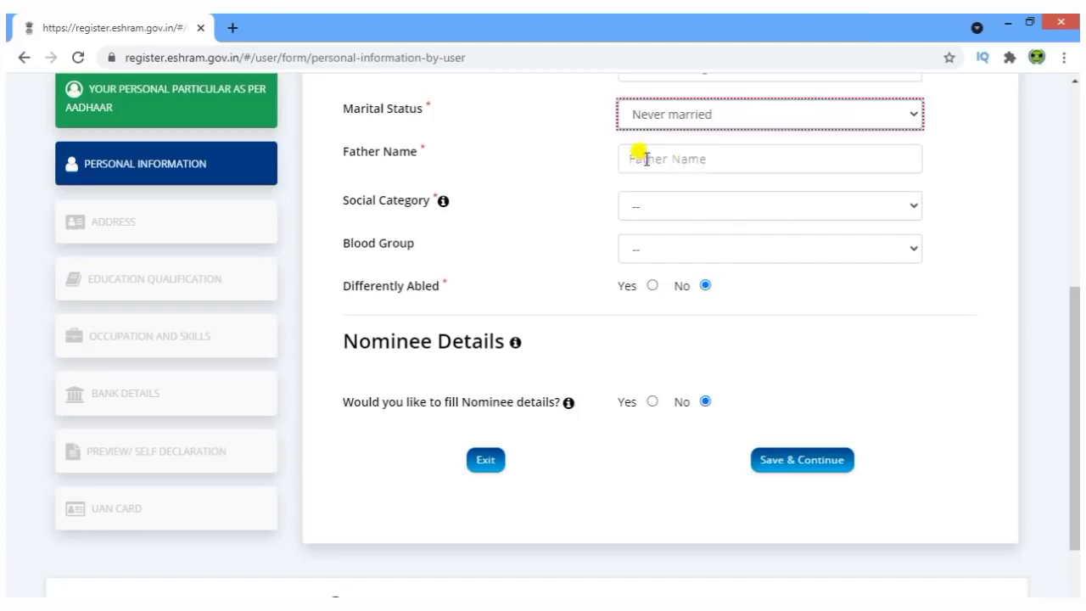
Step: Fill in the father's name and set Social Category to General
drag(335, 161, 460, 150)
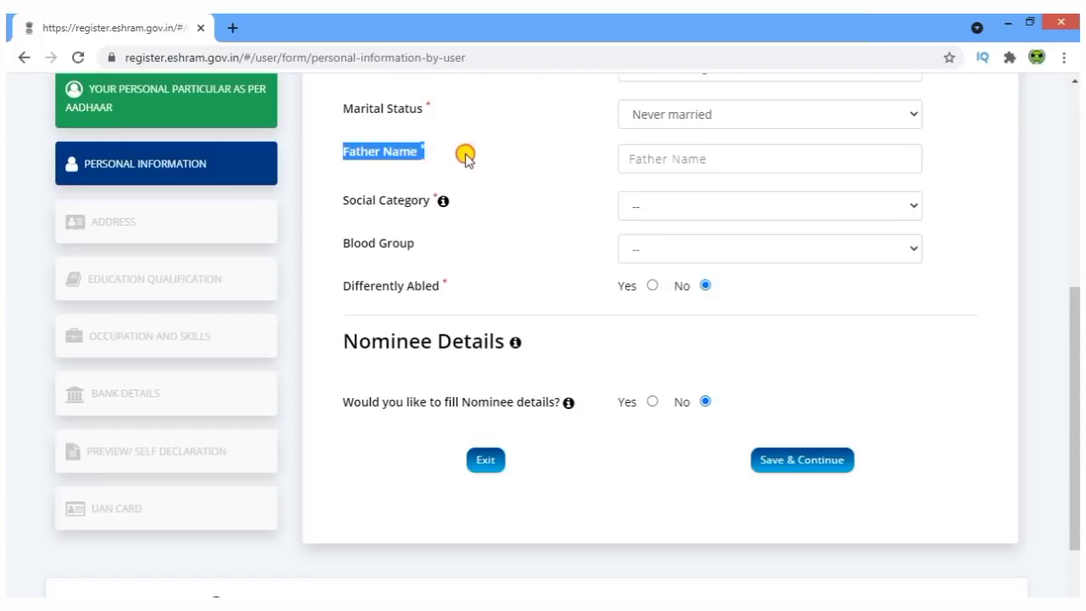
click(716, 158)
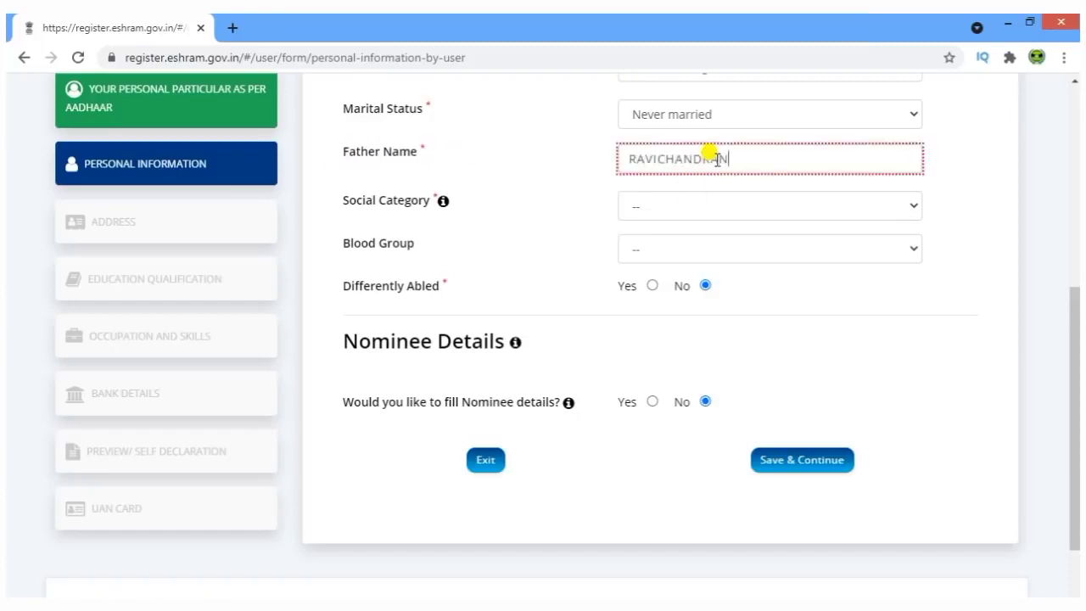
drag(308, 201, 456, 204)
click(596, 213)
click(683, 209)
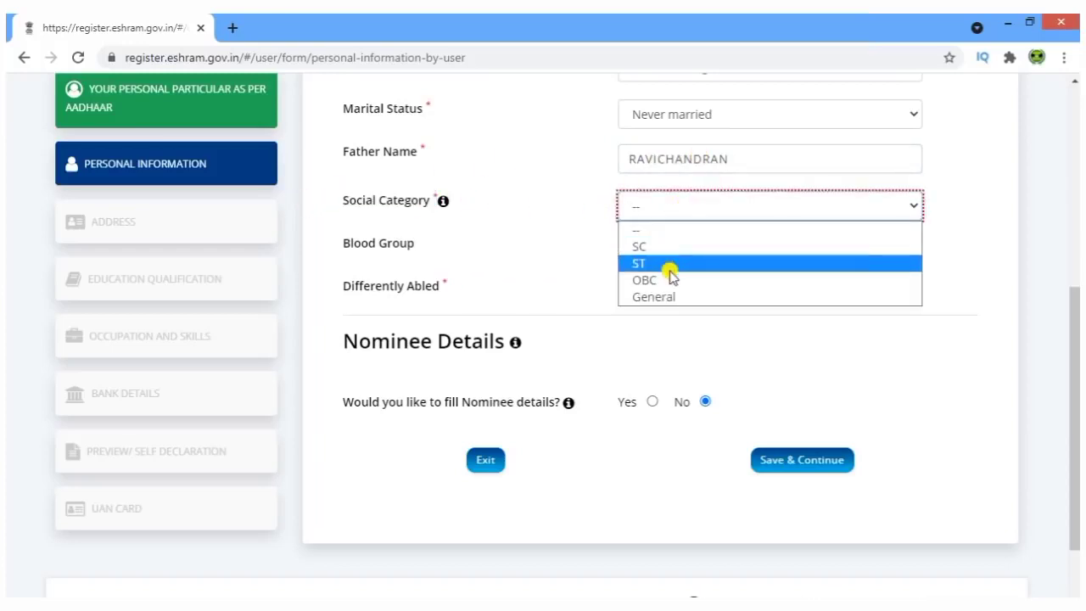
click(672, 298)
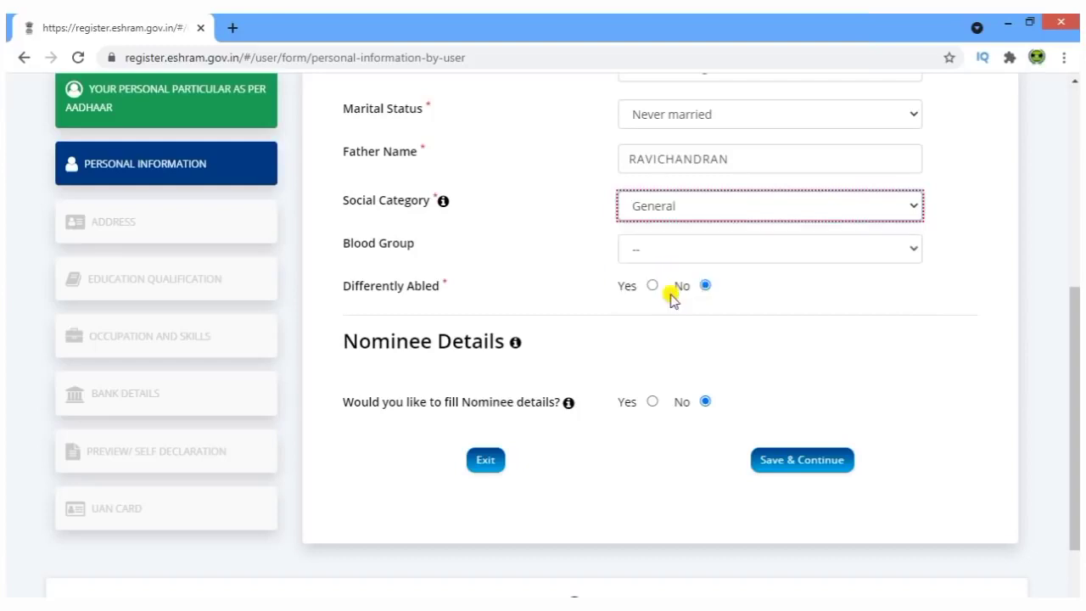
click(655, 207)
click(660, 299)
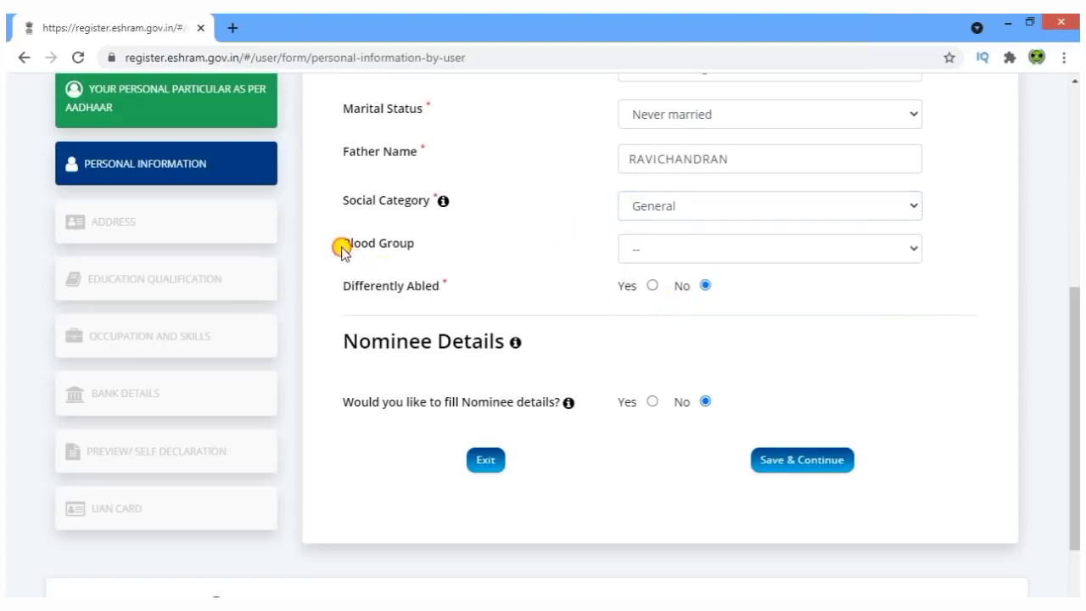
Step: Set the Blood Group to A+
drag(342, 247, 458, 247)
click(714, 250)
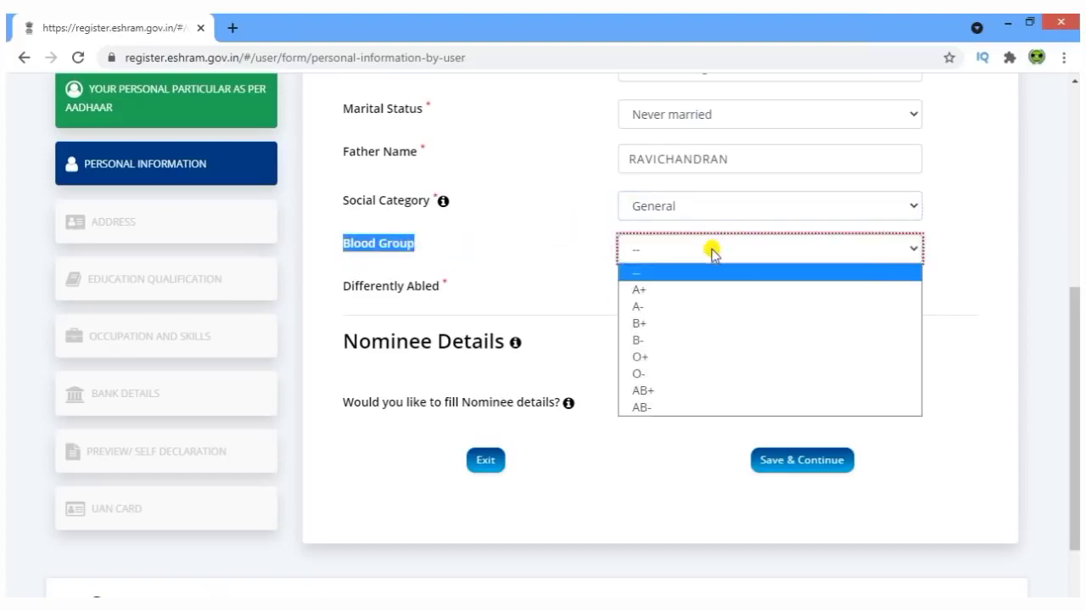
click(649, 289)
click(557, 252)
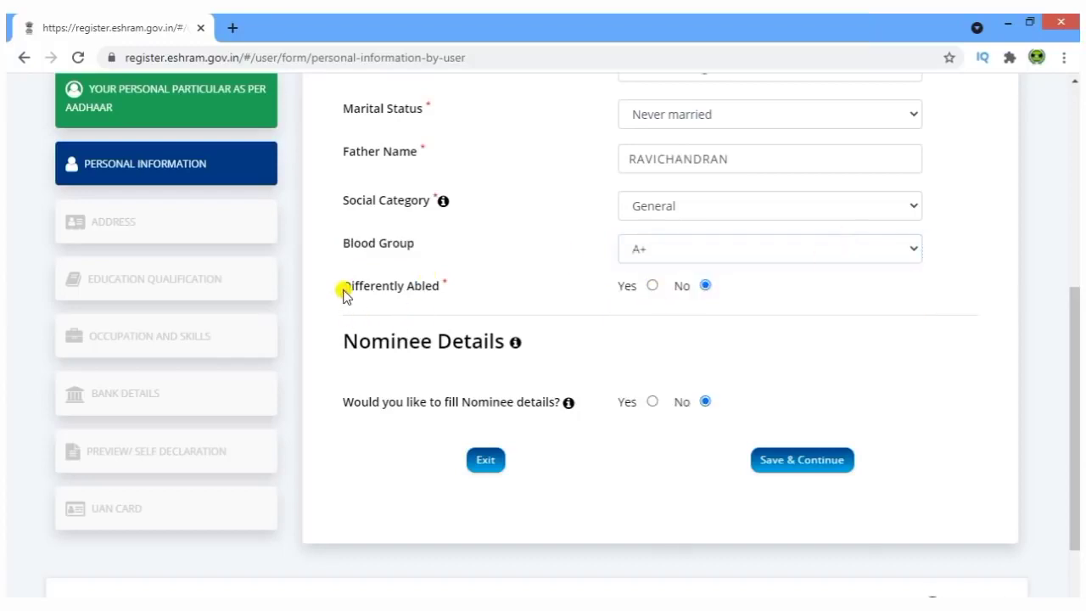
Step: Check the disability types under Differently Abled, then leave the answer as No
drag(342, 287, 457, 291)
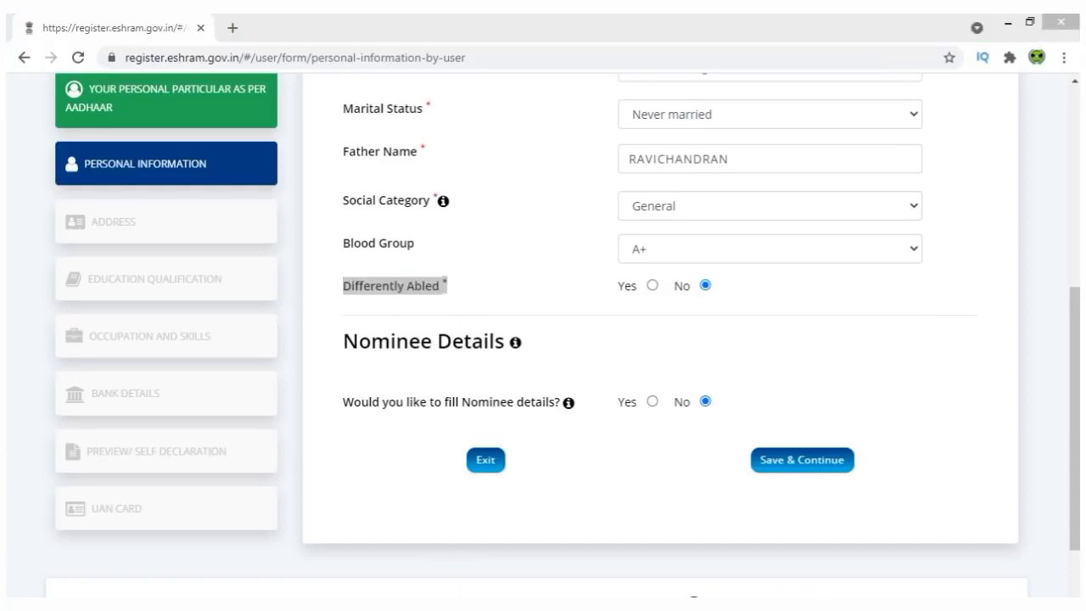
click(780, 572)
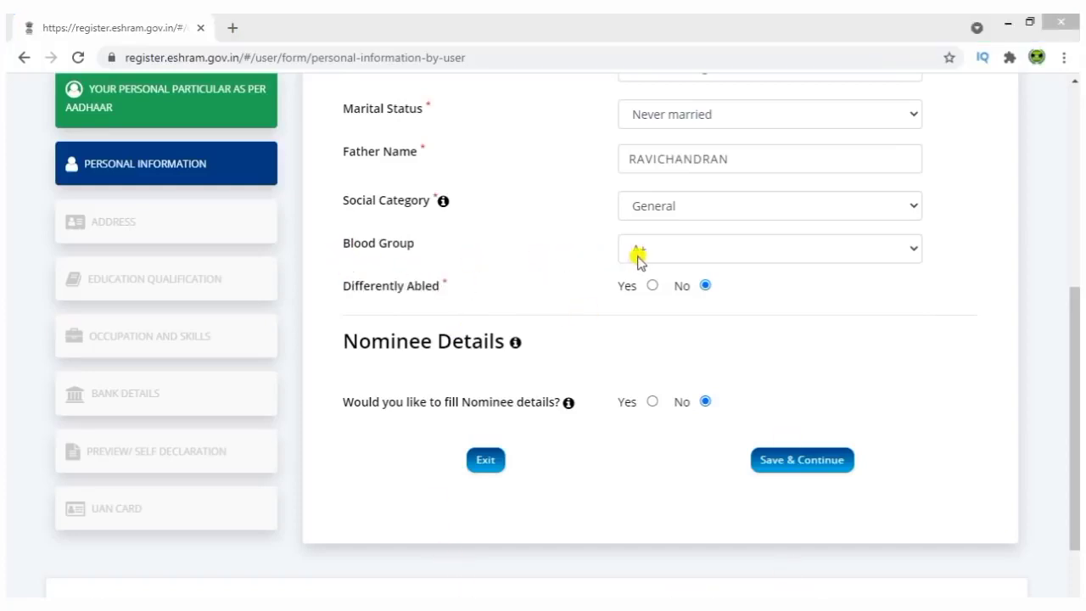
drag(344, 288, 479, 284)
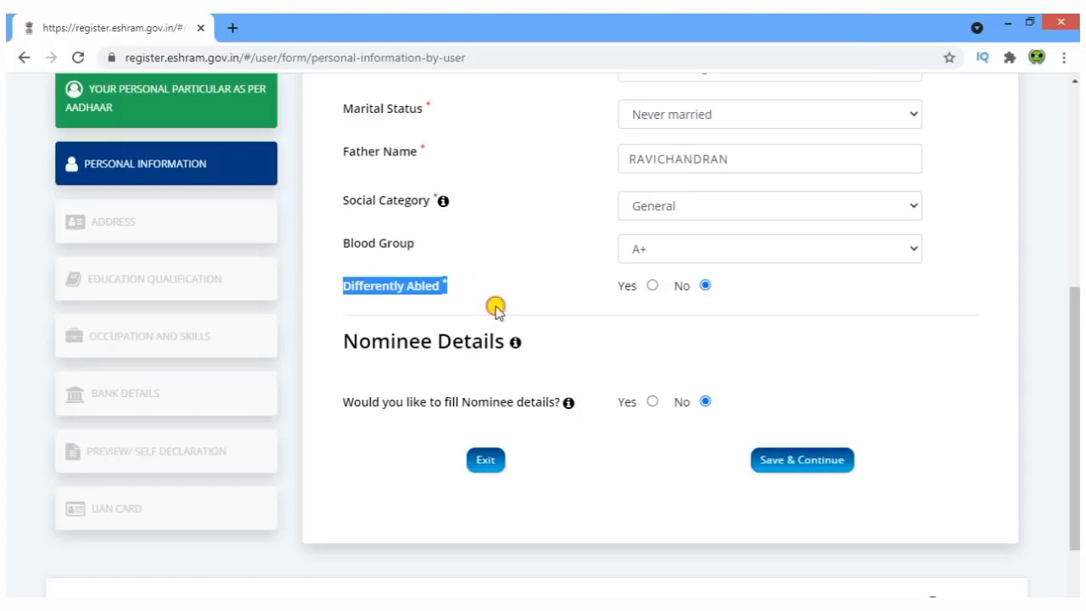
click(492, 306)
click(651, 286)
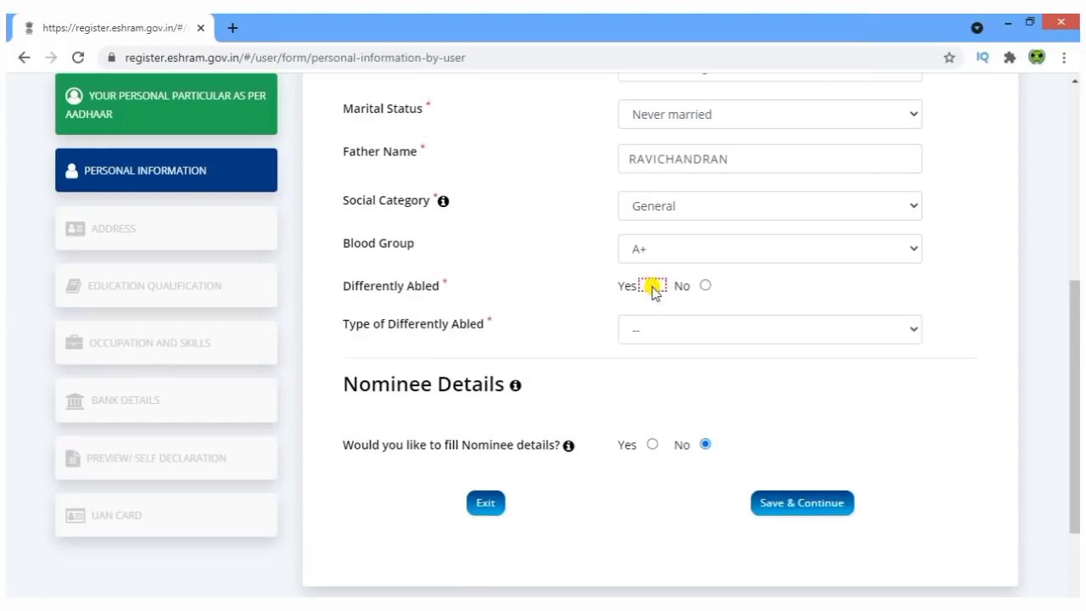
click(661, 329)
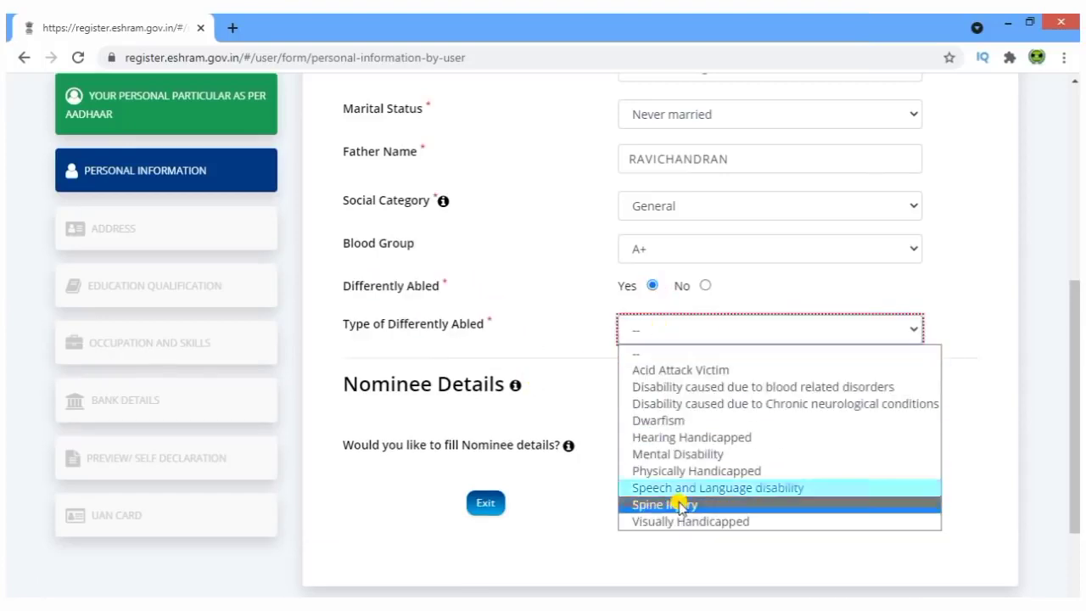
click(548, 310)
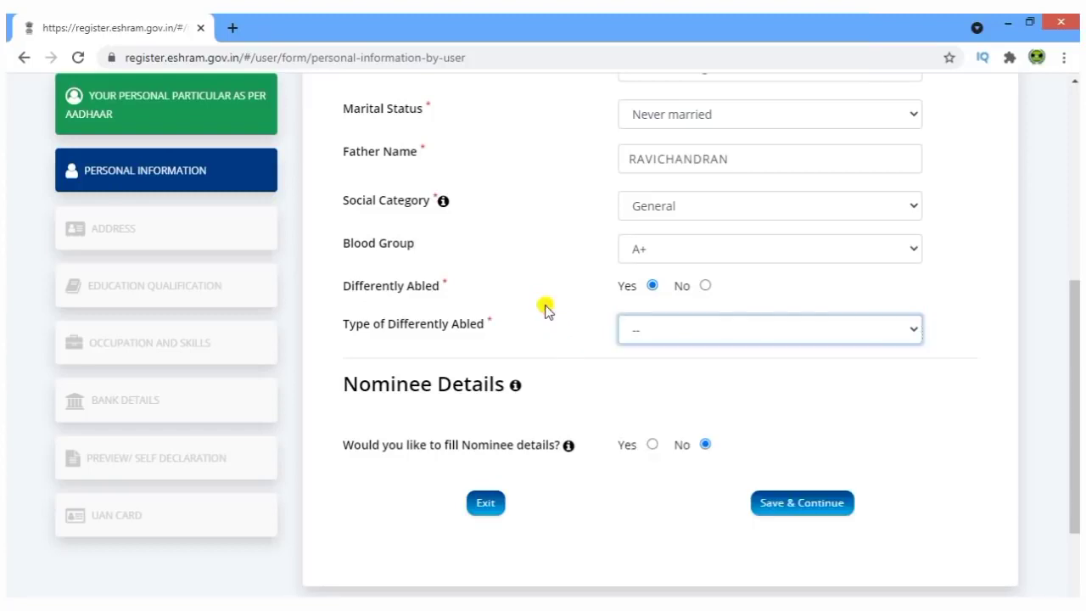
click(705, 287)
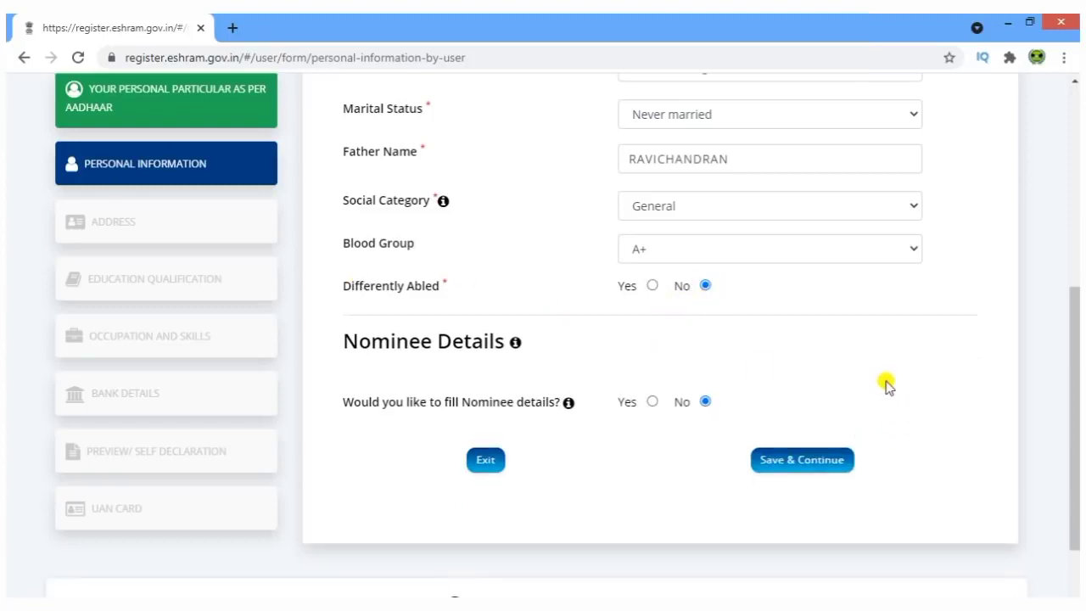
Step: Answer Yes to adding nominee details
drag(348, 348, 535, 340)
click(496, 383)
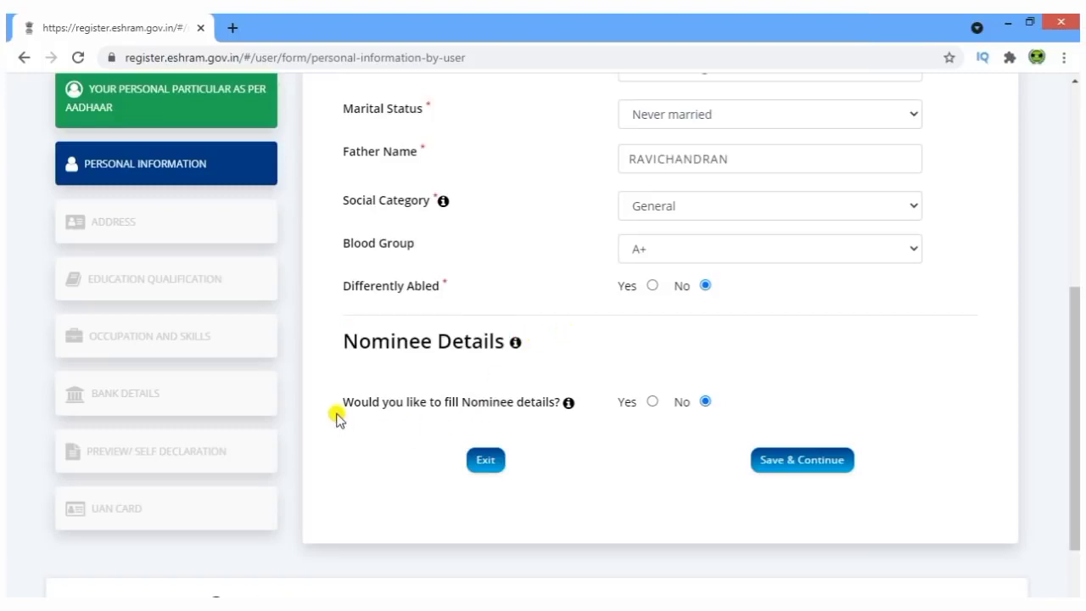
drag(339, 406, 575, 407)
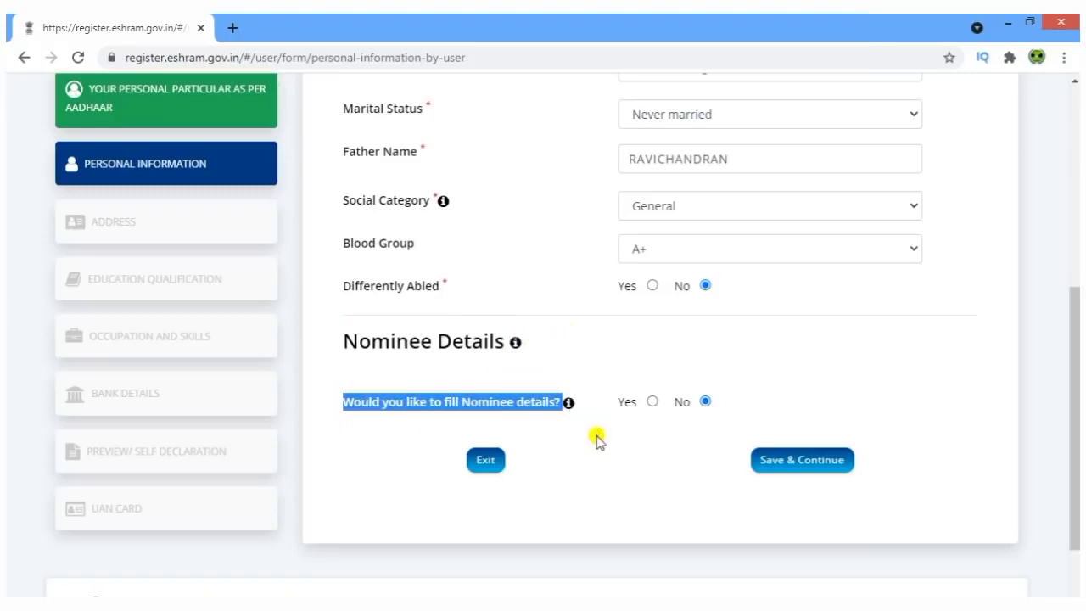
click(596, 440)
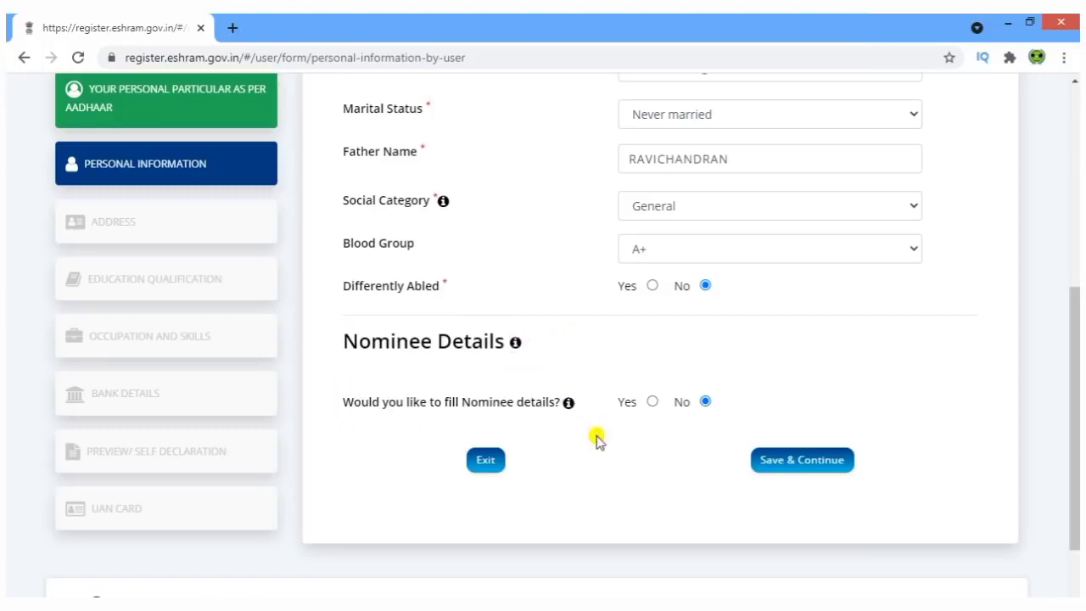
click(651, 402)
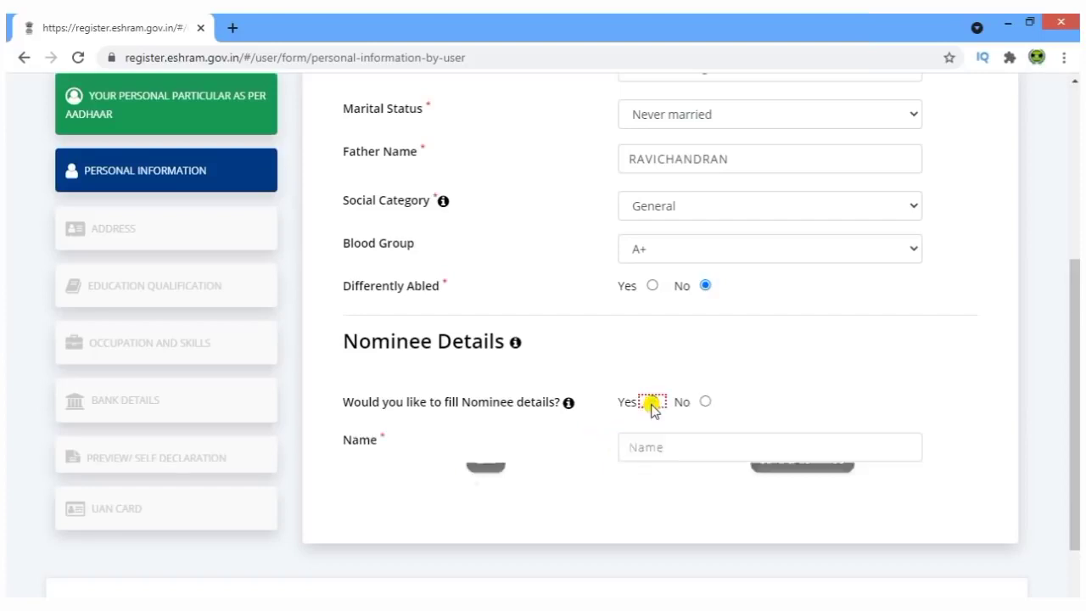
click(705, 403)
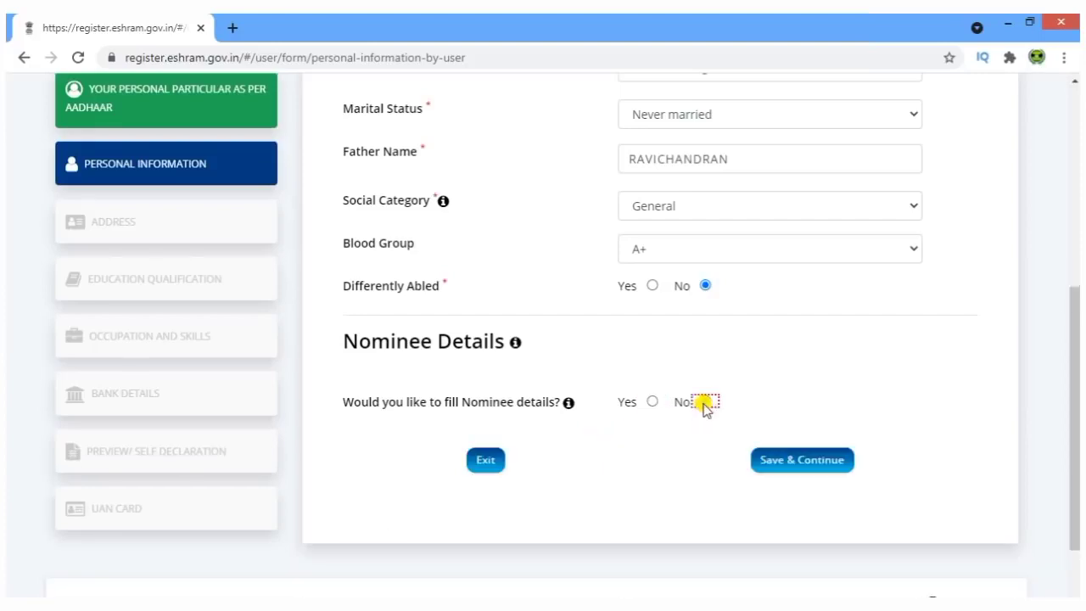
click(652, 404)
scroll(733, 369, down, 1)
scroll(735, 369, down, 1)
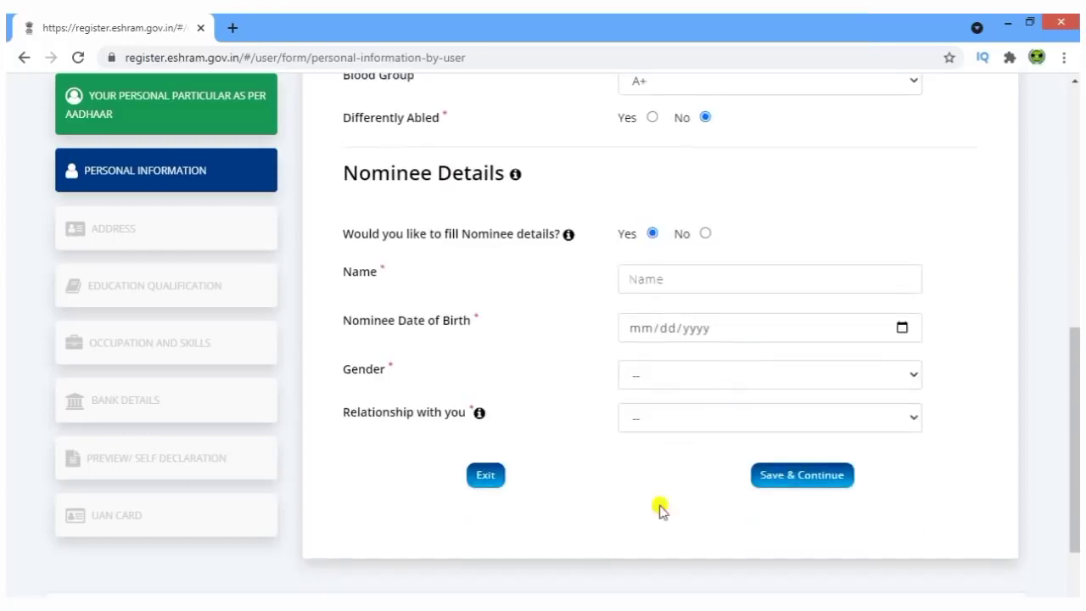
click(683, 283)
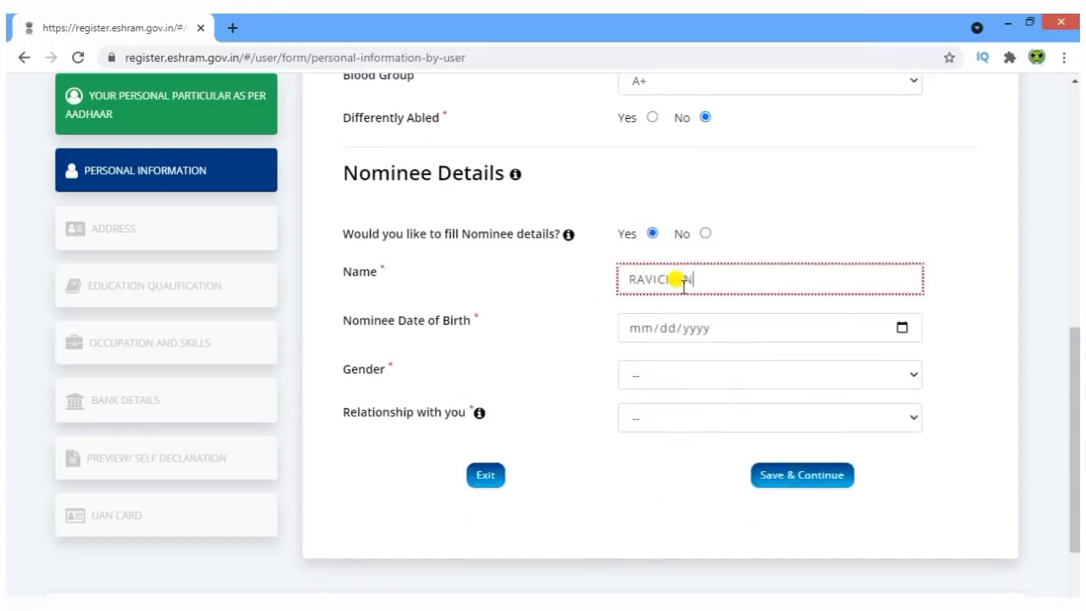
click(519, 306)
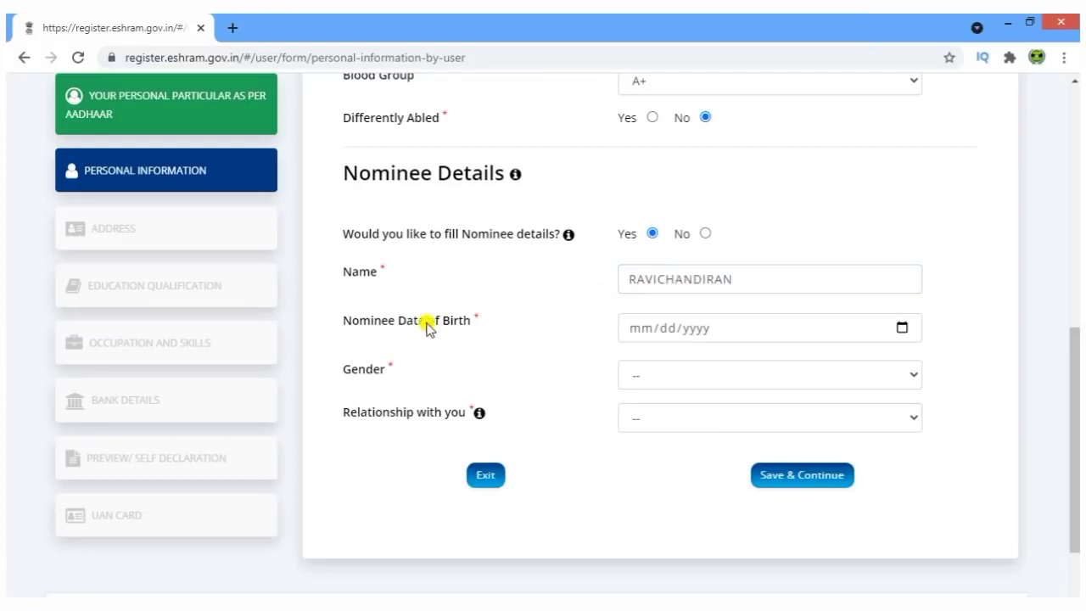
click(902, 328)
click(682, 363)
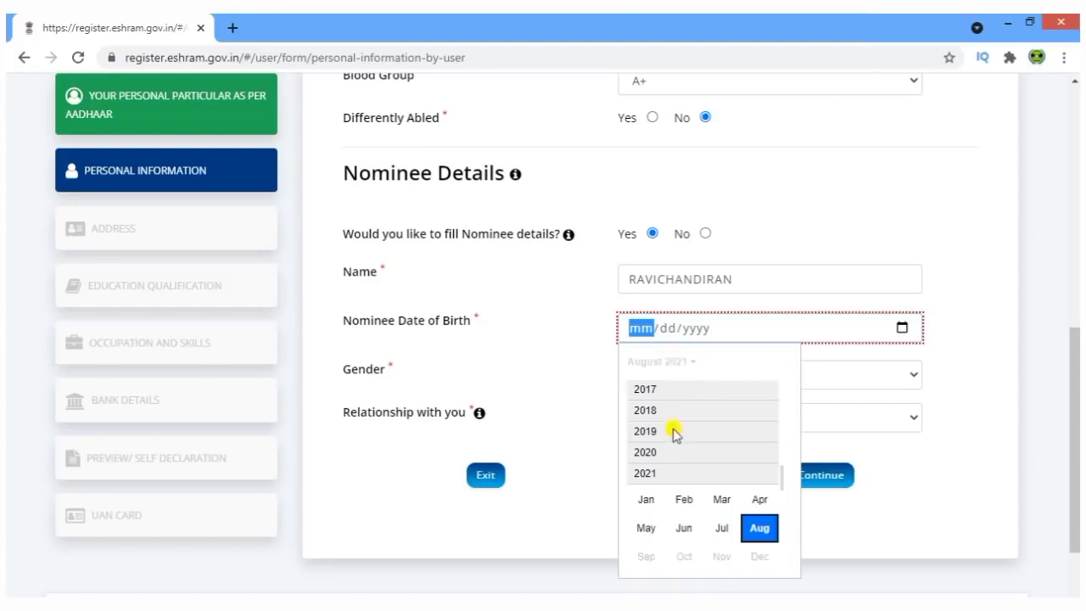
scroll(674, 431, up, 5)
scroll(674, 435, up, 7)
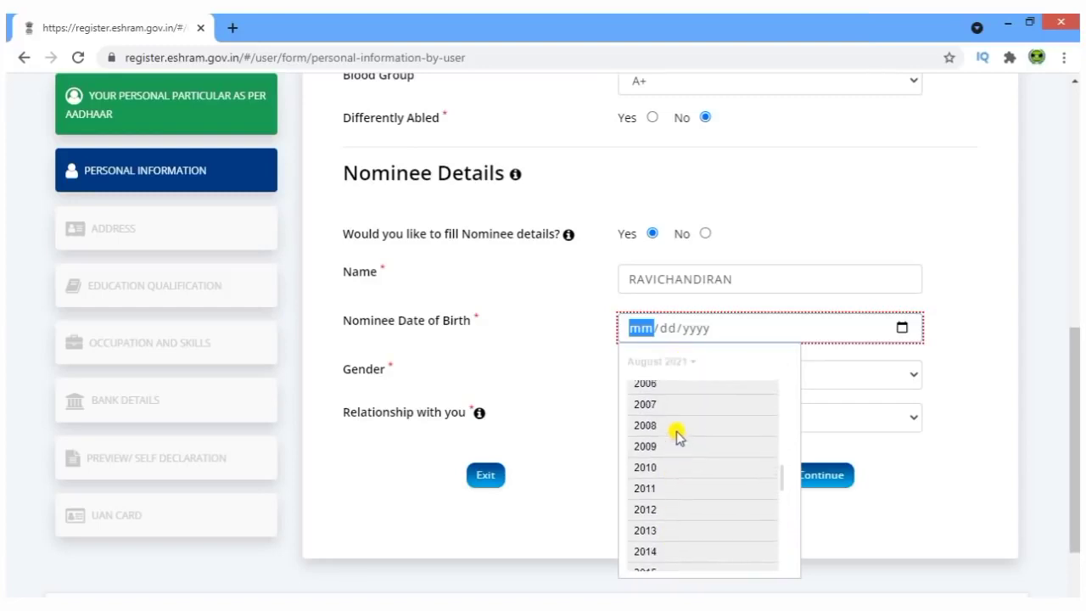
scroll(677, 436, up, 3)
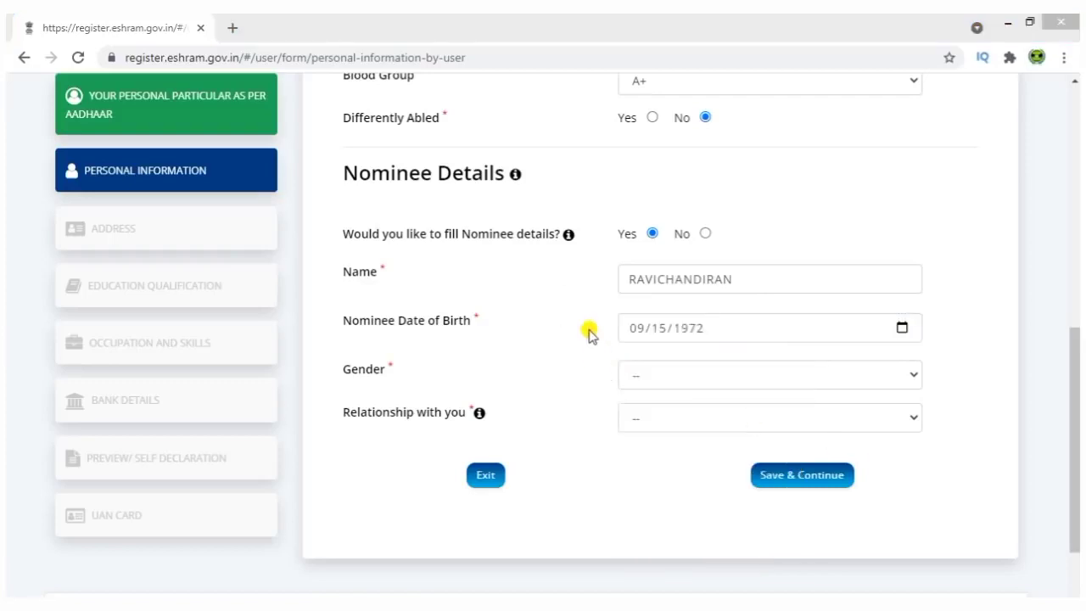
Step: Set the nominee's gender to Male and relationship to Father
click(677, 382)
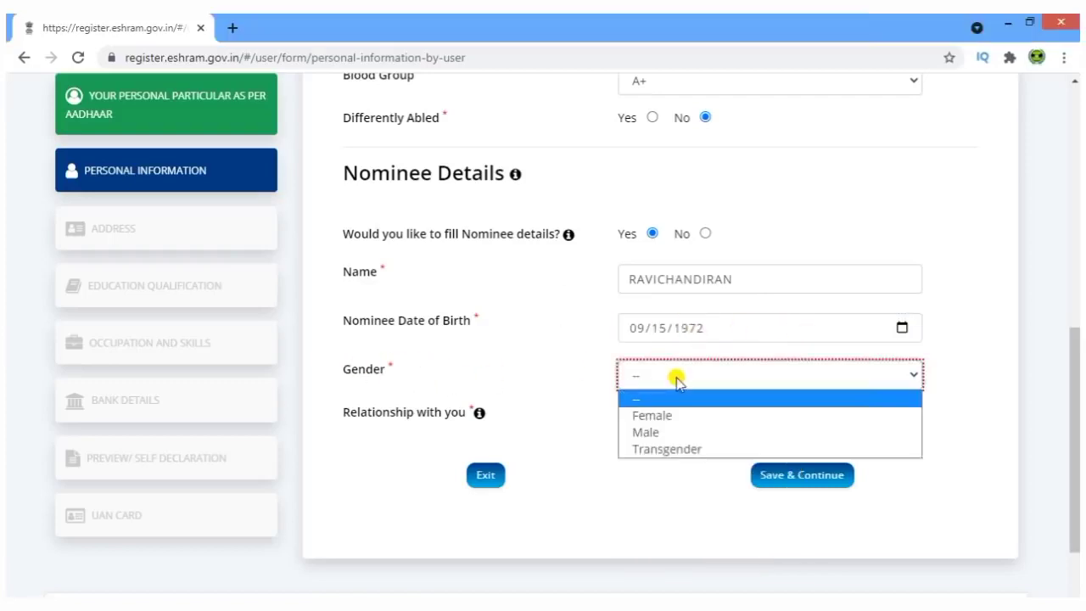
click(658, 432)
drag(335, 412, 474, 413)
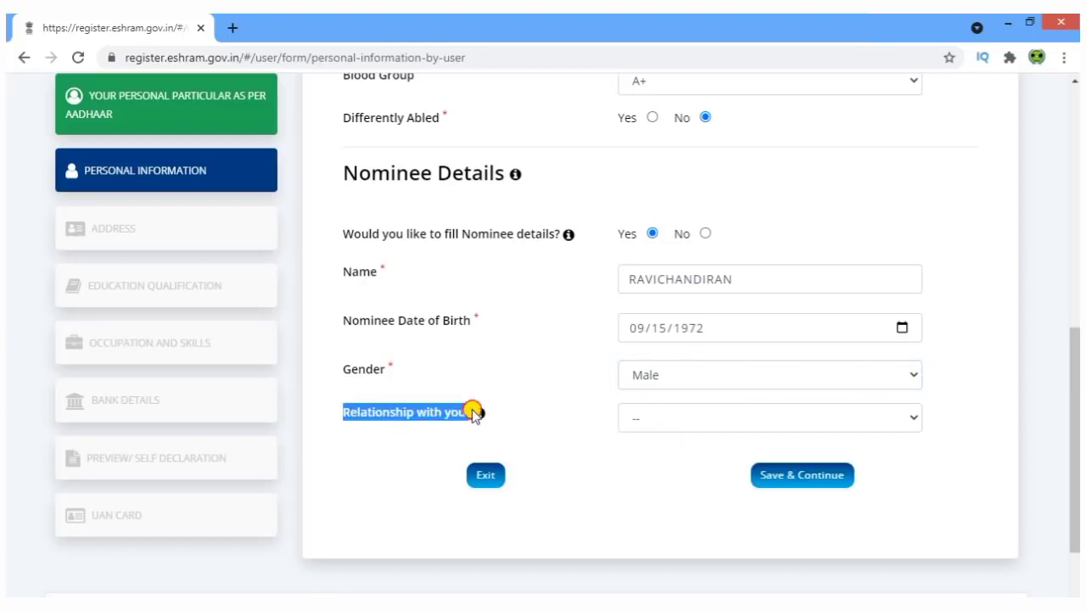
click(681, 419)
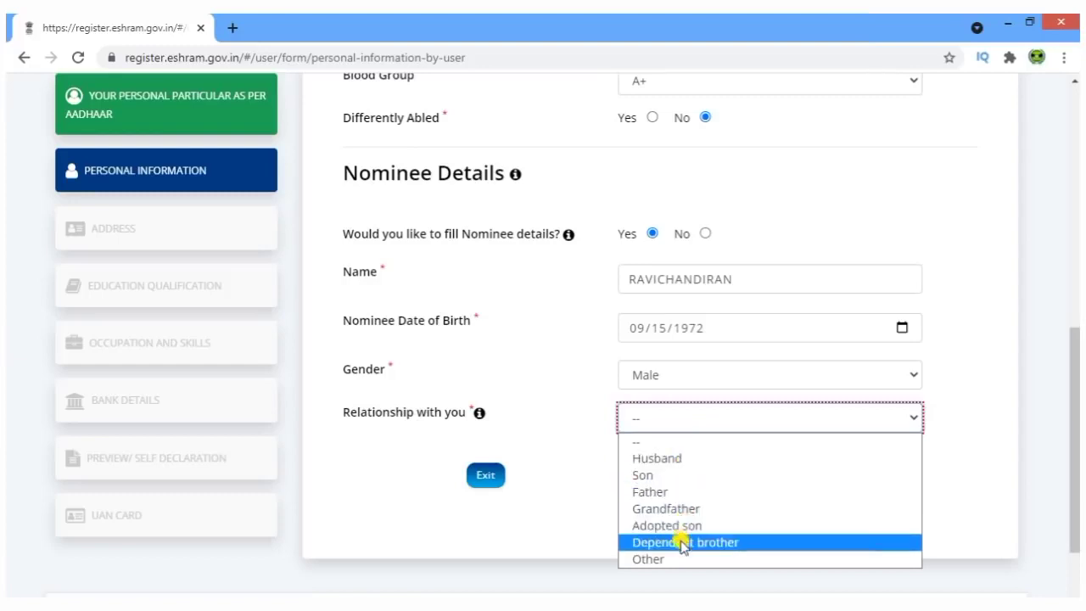
click(666, 492)
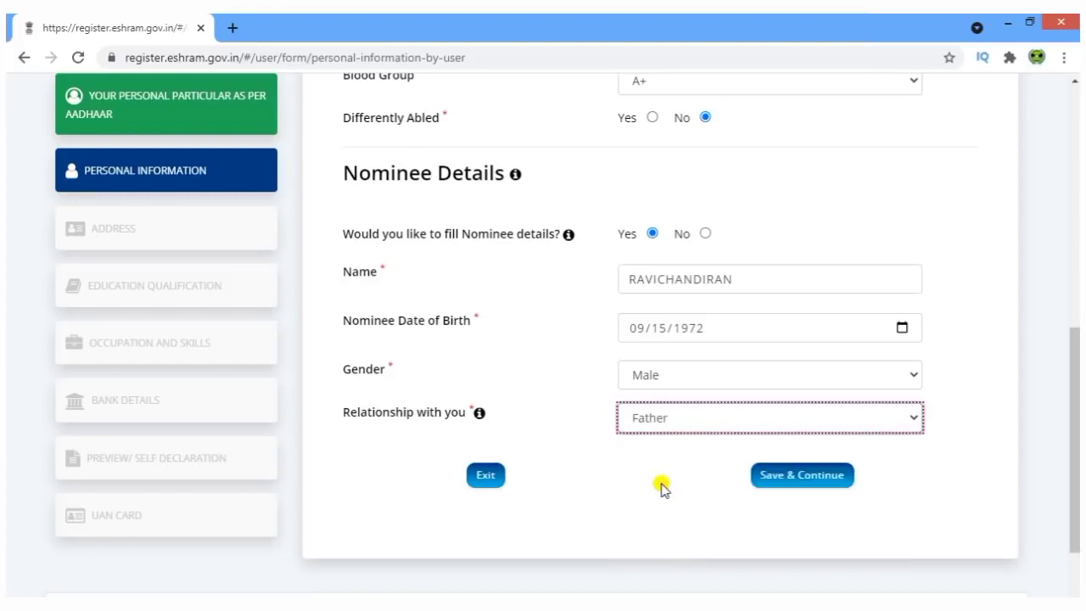
Step: Save the personal information and set the home state to TAMIL NADU
click(790, 475)
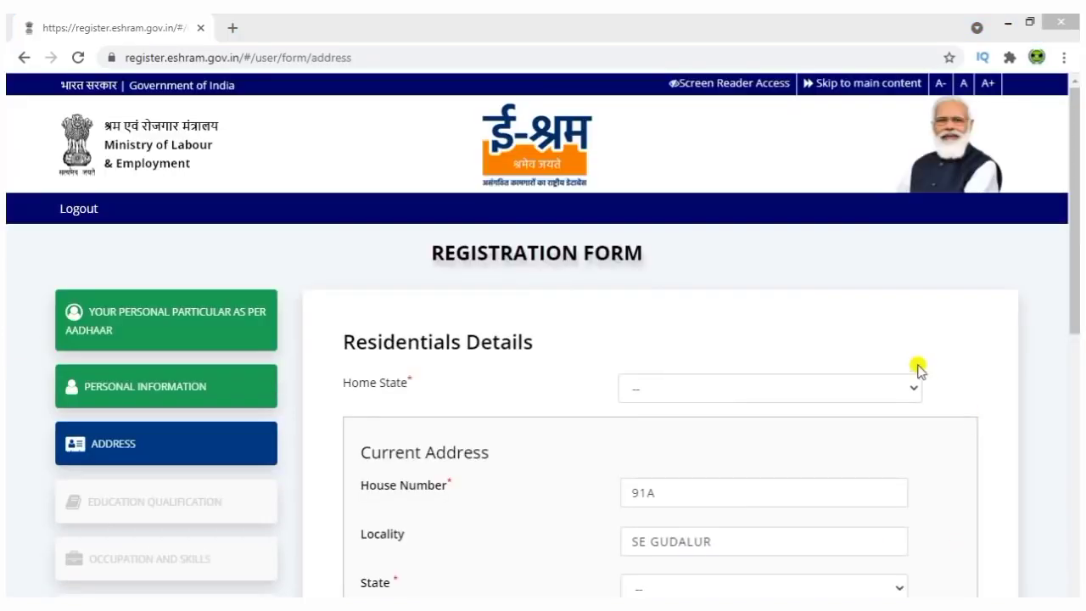
scroll(902, 347, down, 1)
drag(340, 252, 563, 260)
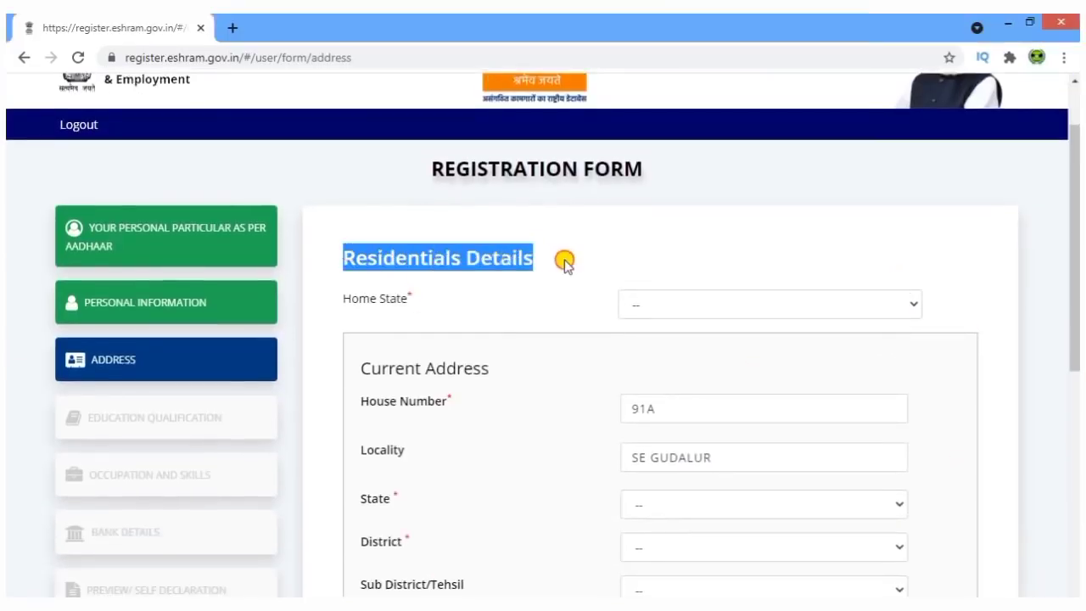
click(548, 286)
scroll(548, 286, down, 1)
drag(346, 222, 425, 213)
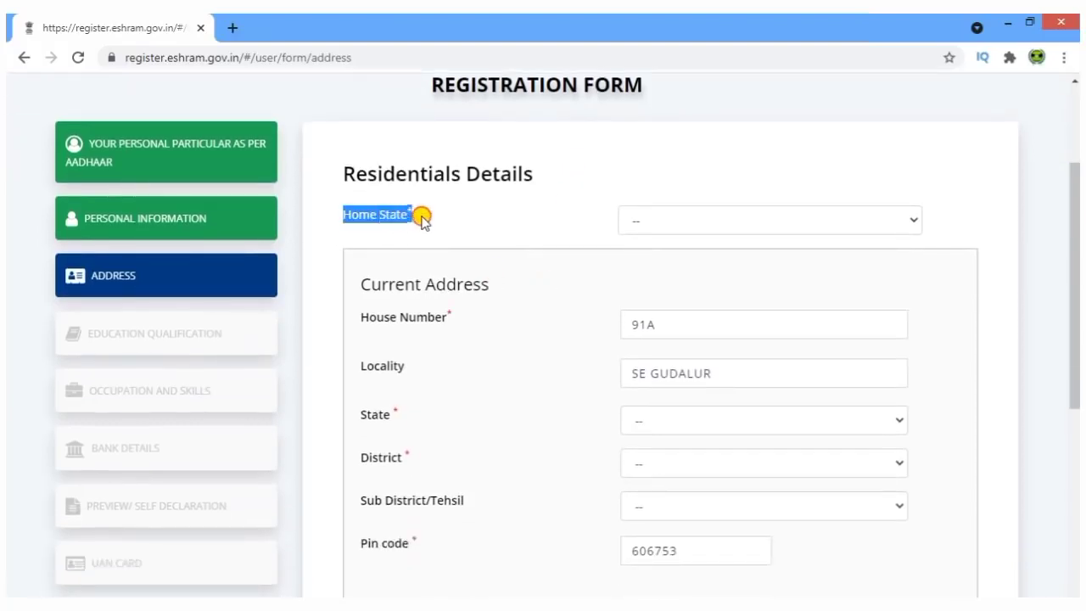
click(692, 222)
scroll(720, 314, down, 4)
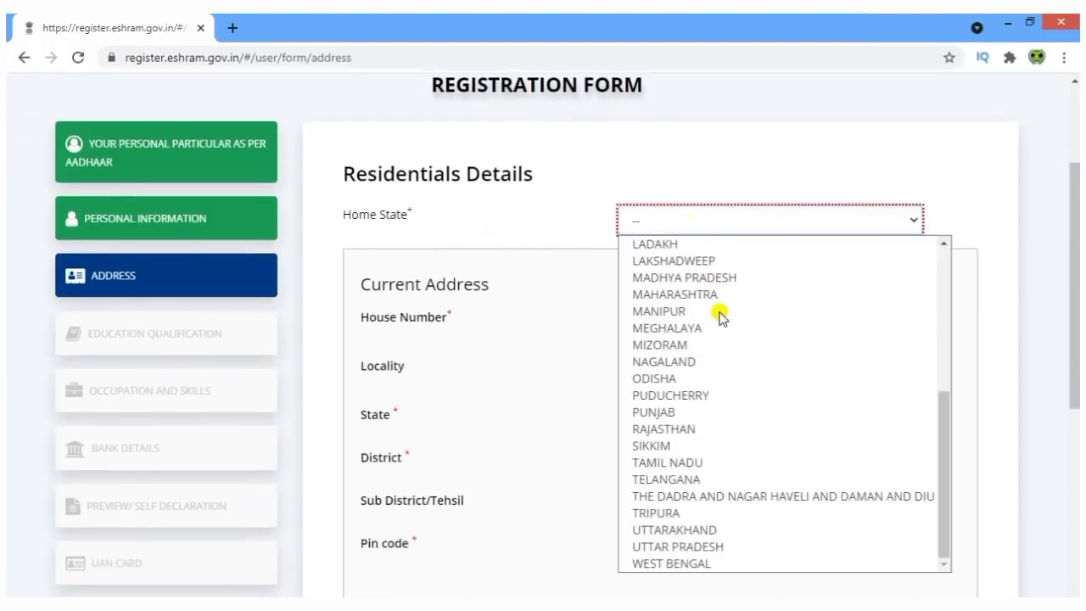
click(689, 464)
Step: Set the current address state to TAMIL NADU and district to TIRUVANNAMALAI
scroll(904, 335, down, 1)
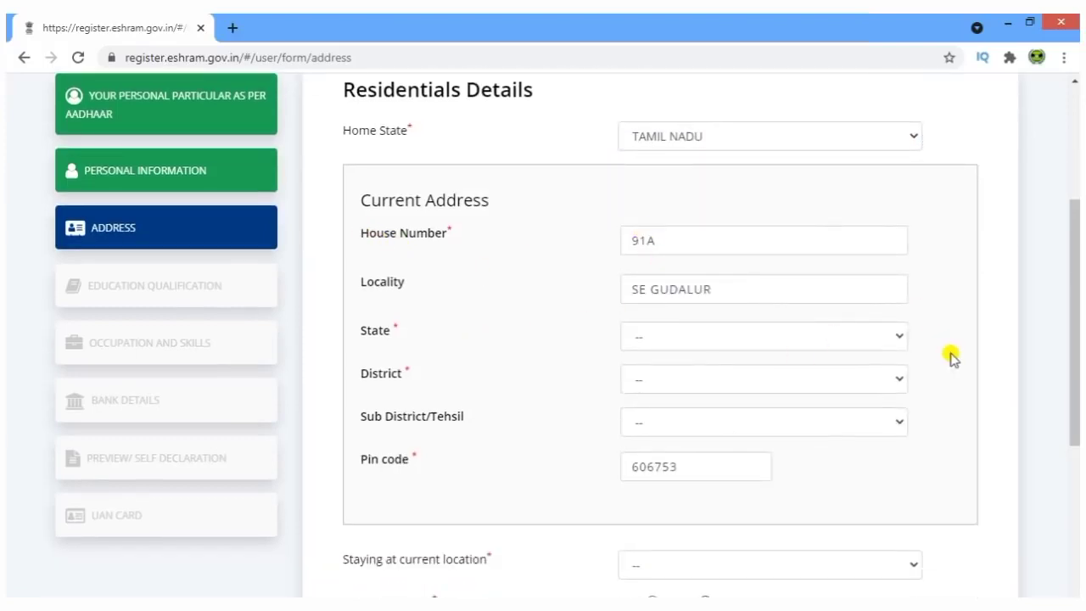
click(727, 337)
scroll(727, 277, down, 4)
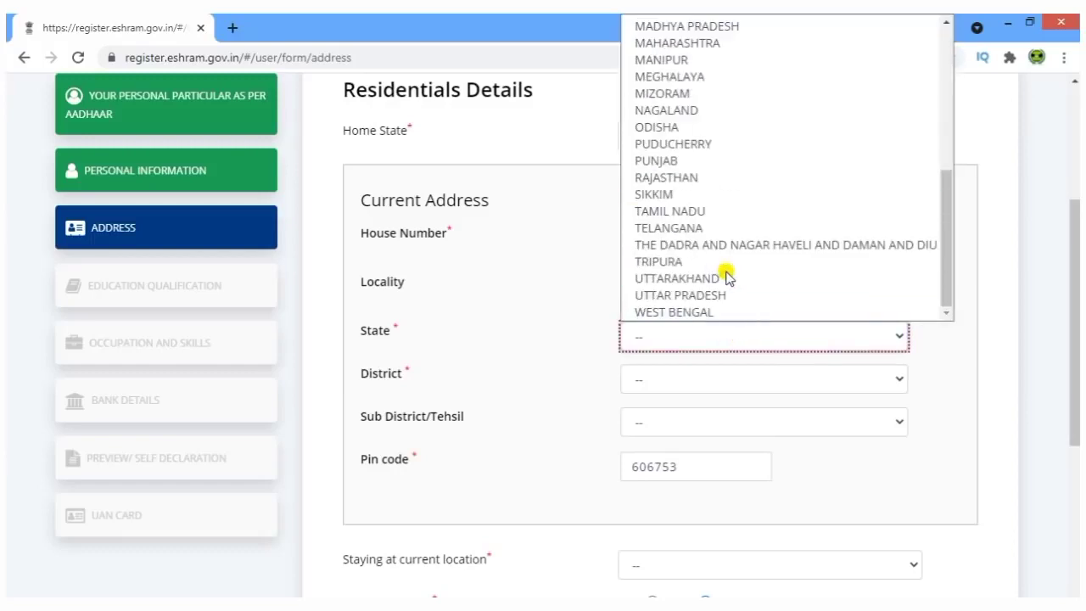
click(730, 213)
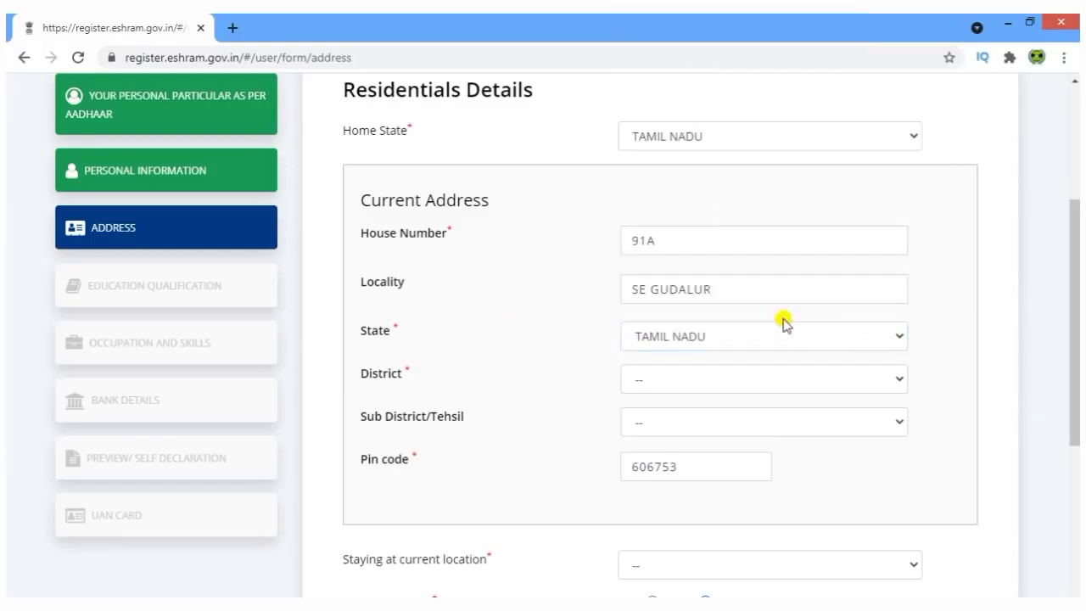
click(752, 290)
click(951, 371)
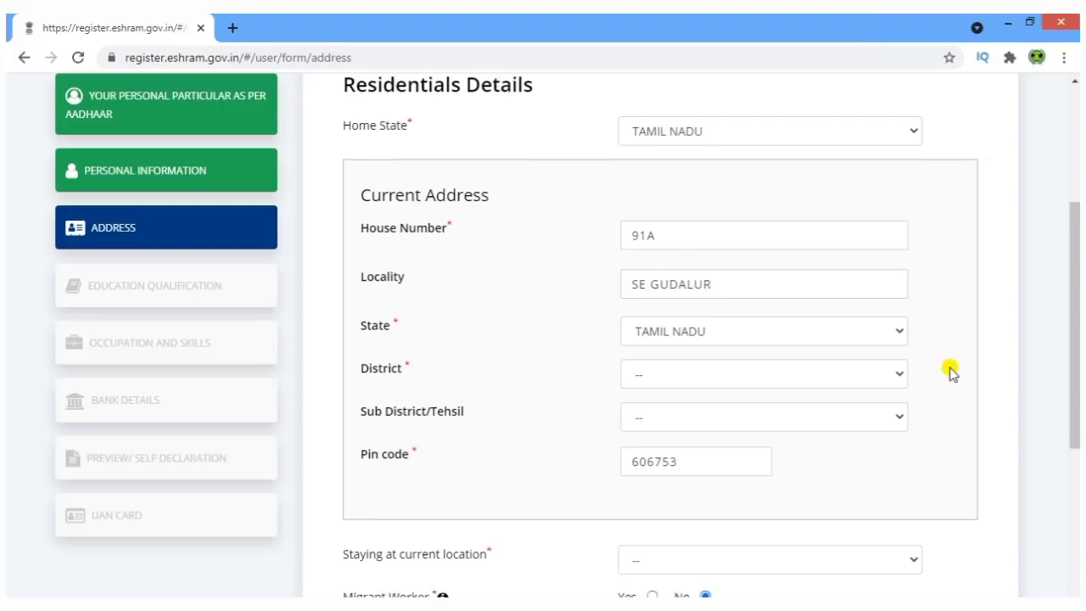
scroll(945, 371, down, 1)
click(700, 301)
scroll(727, 412, down, 4)
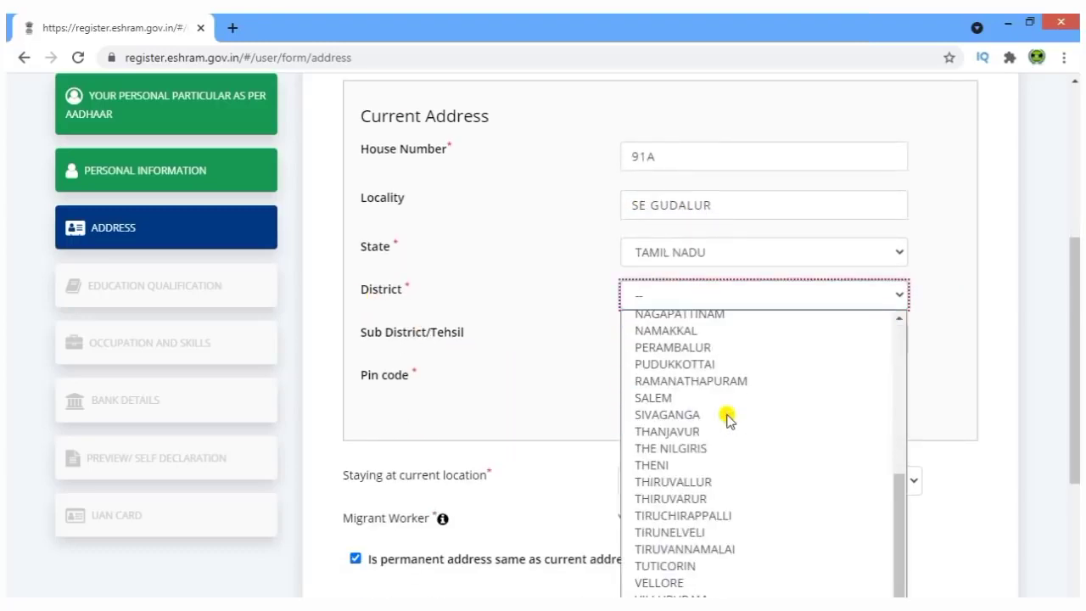
click(724, 550)
Step: Leave the Sub District/Tehsil dropdown blank without choosing an option
scroll(880, 414, down, 1)
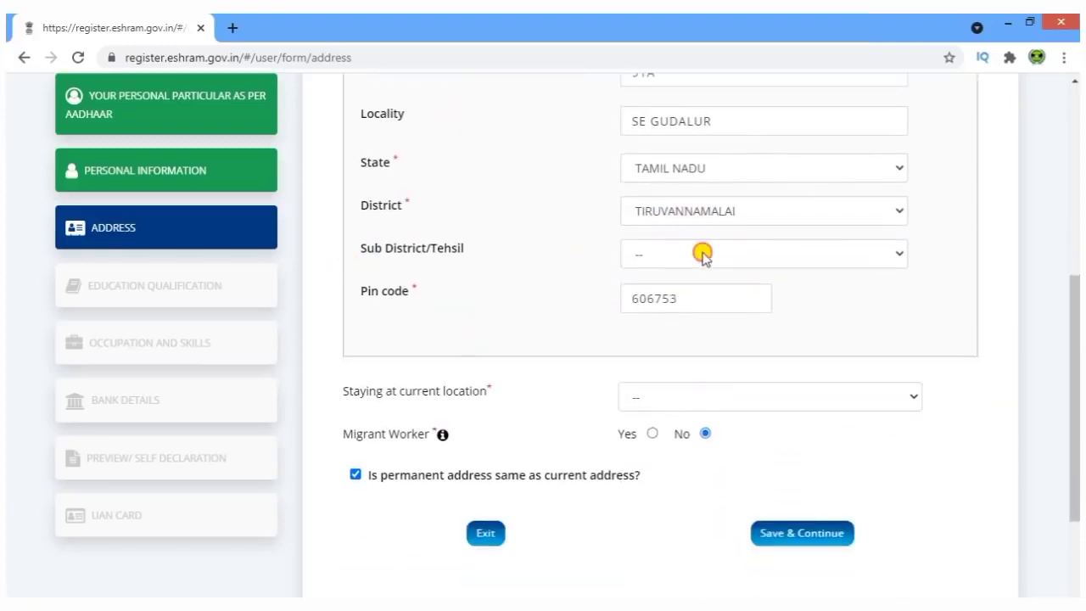
click(702, 254)
click(810, 311)
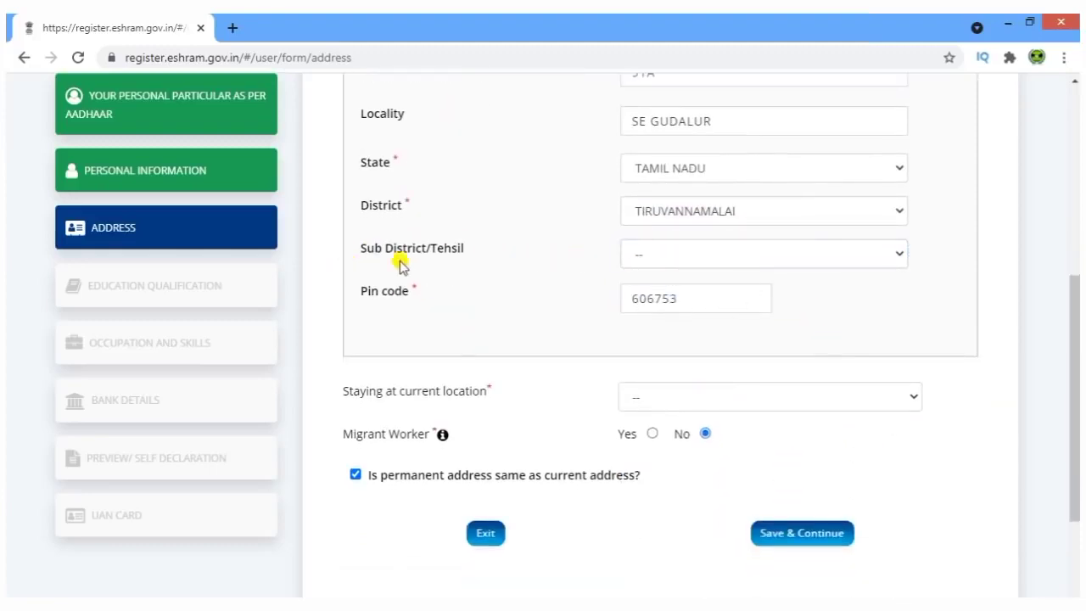
drag(363, 247, 487, 250)
click(487, 249)
click(755, 249)
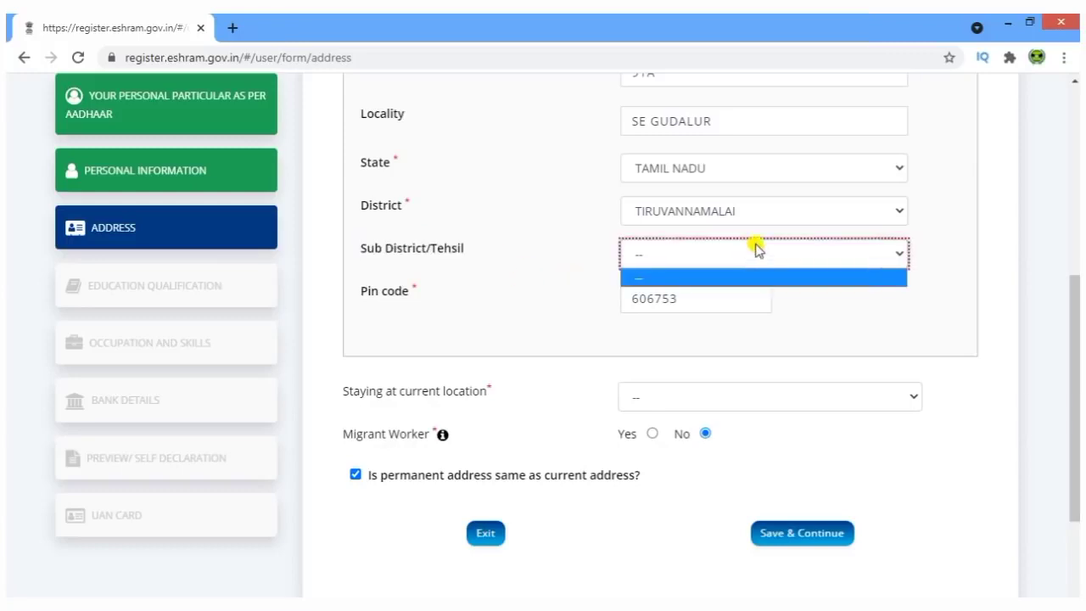
click(944, 303)
Step: Set Staying at current location to 20-25 years
scroll(848, 294, down, 1)
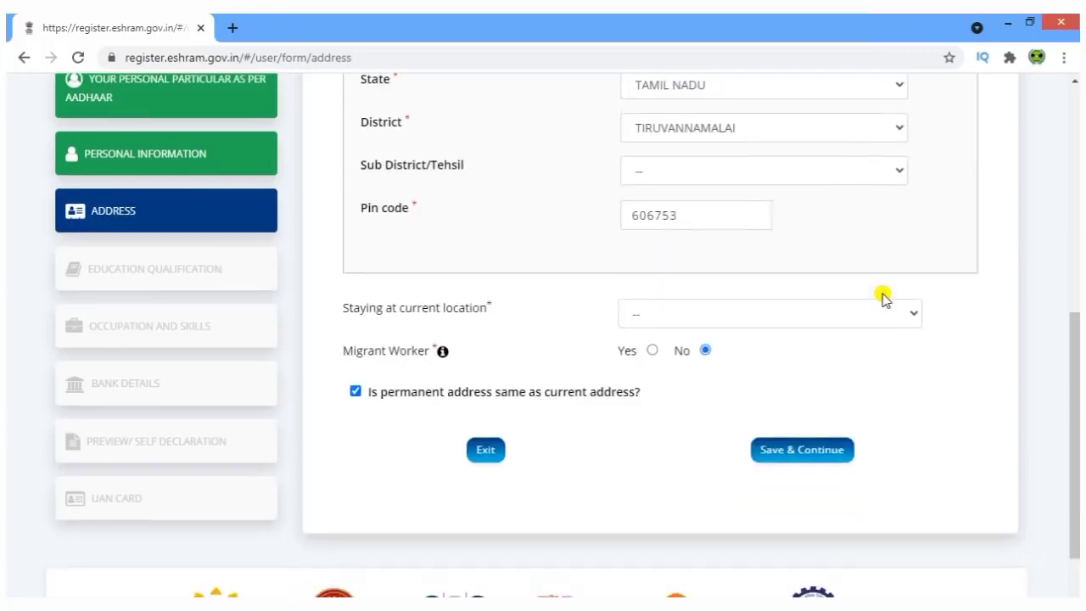
drag(343, 309, 484, 308)
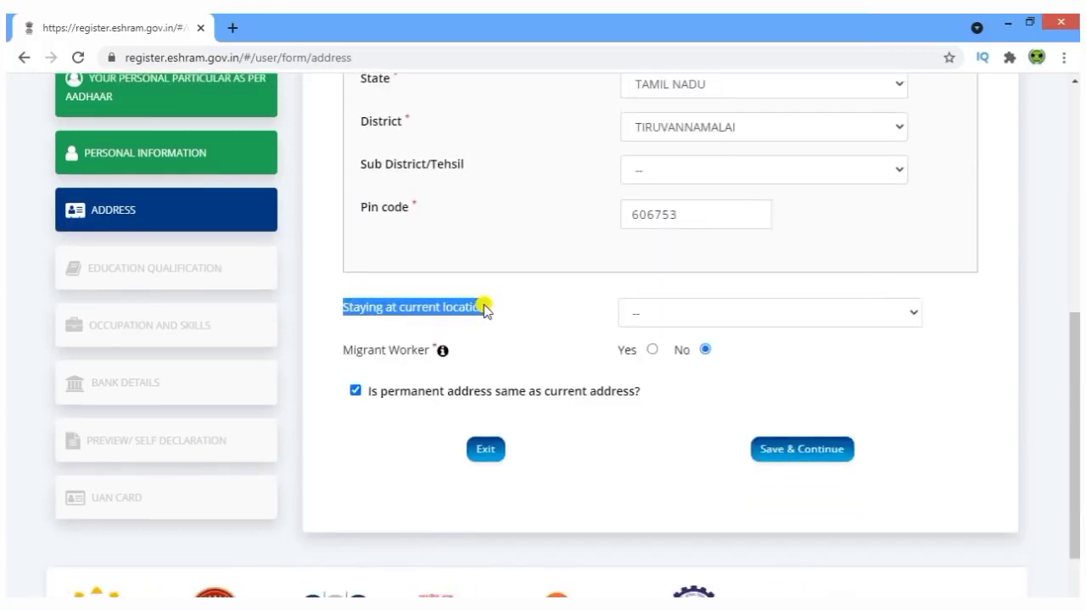
click(492, 314)
click(711, 317)
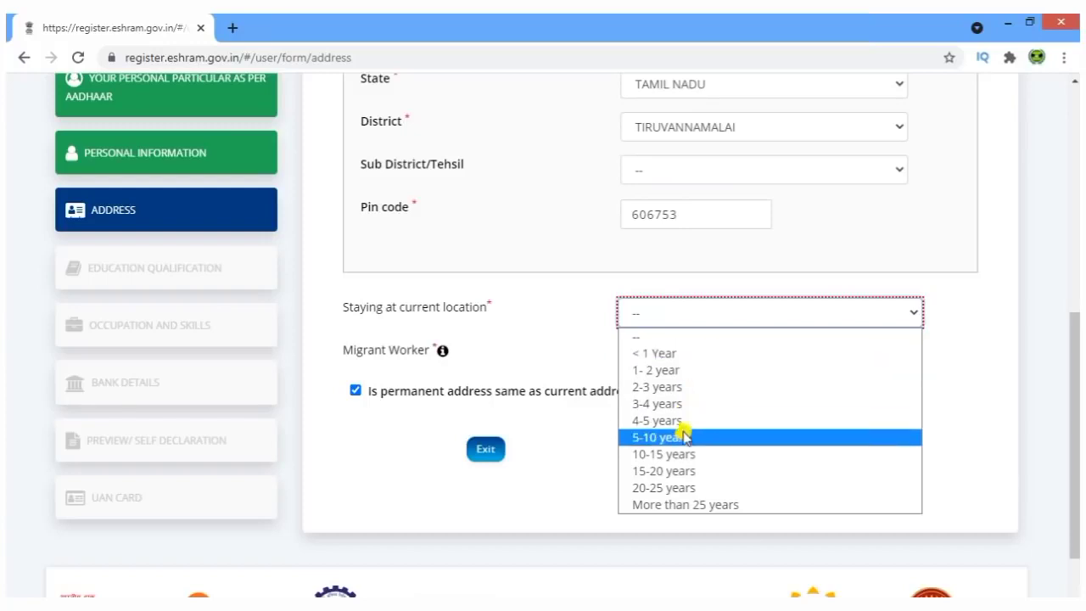
click(677, 491)
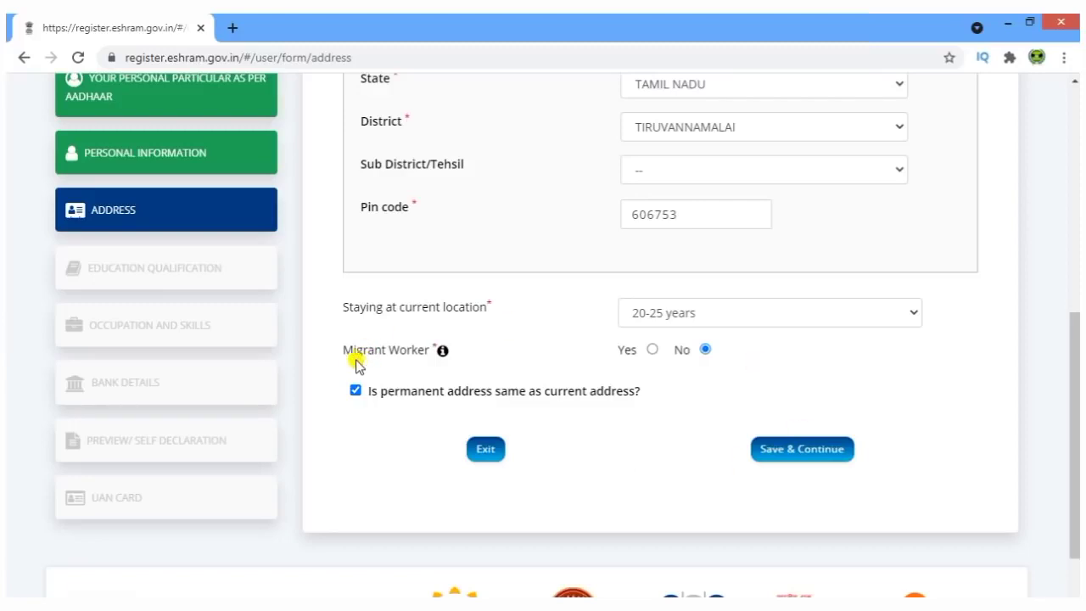
Step: Try Migrant Worker as Yes, then set it back to No
drag(346, 350, 464, 361)
click(483, 352)
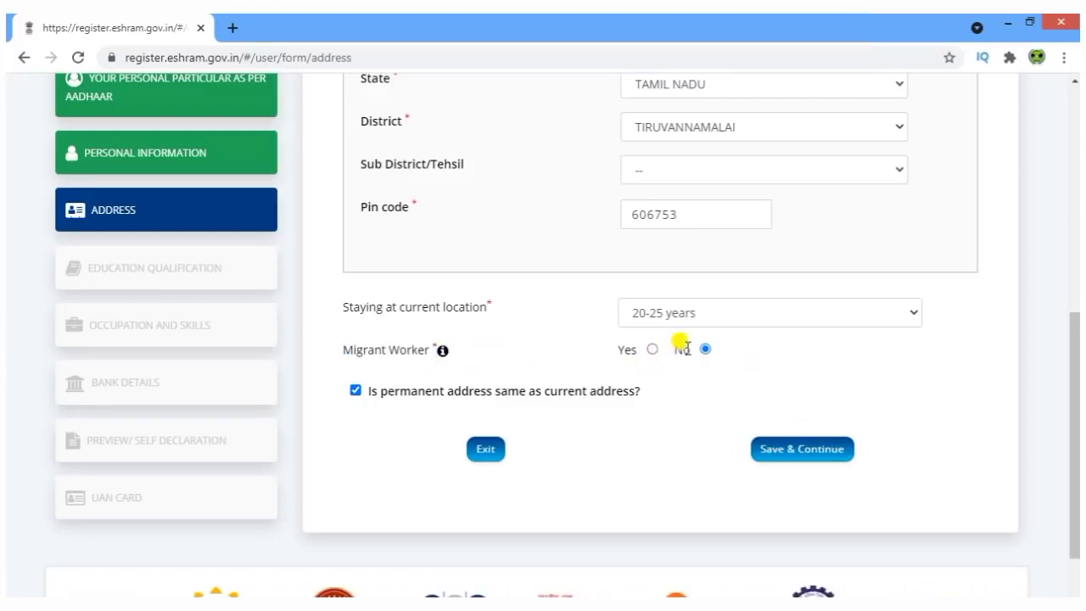
click(654, 351)
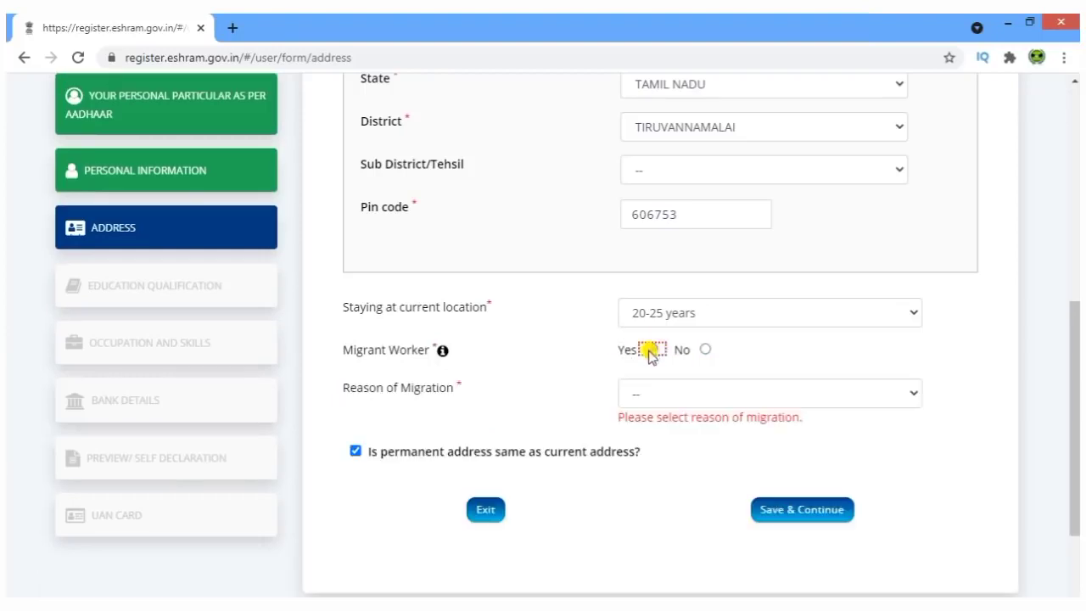
click(667, 394)
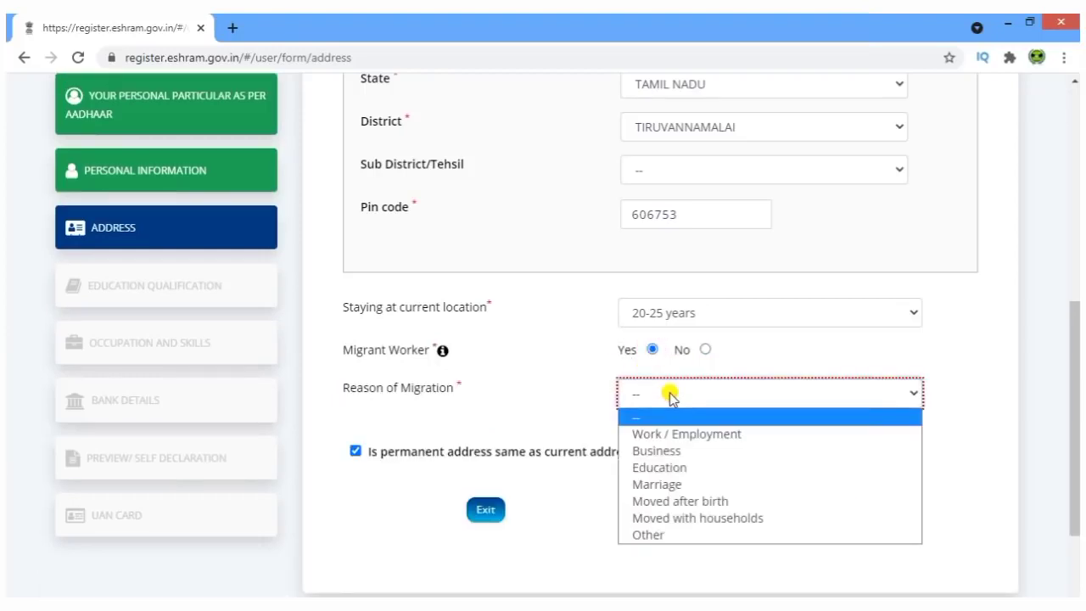
click(577, 394)
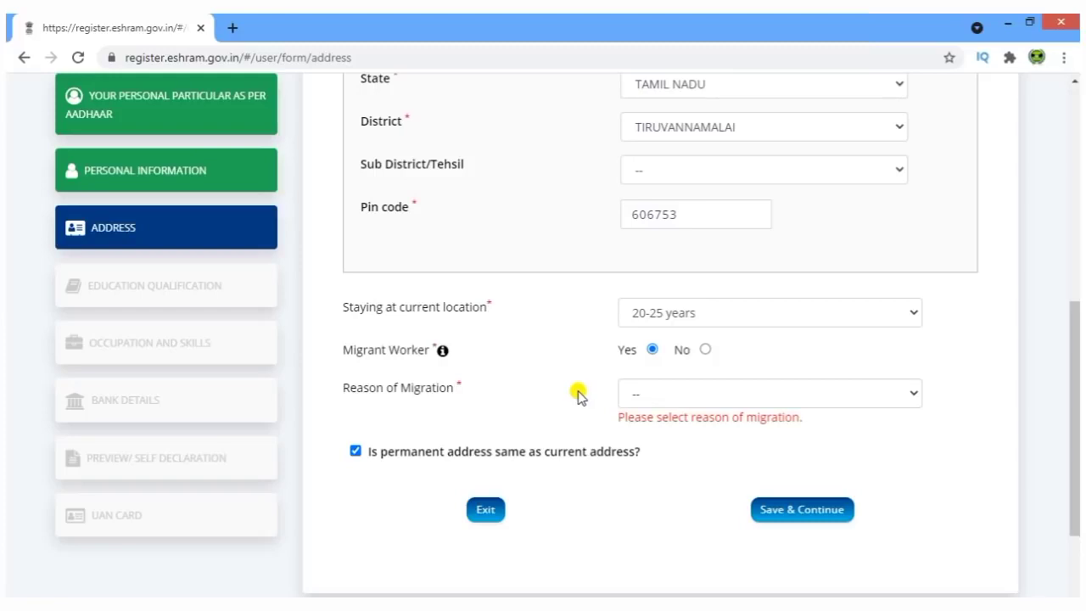
click(706, 349)
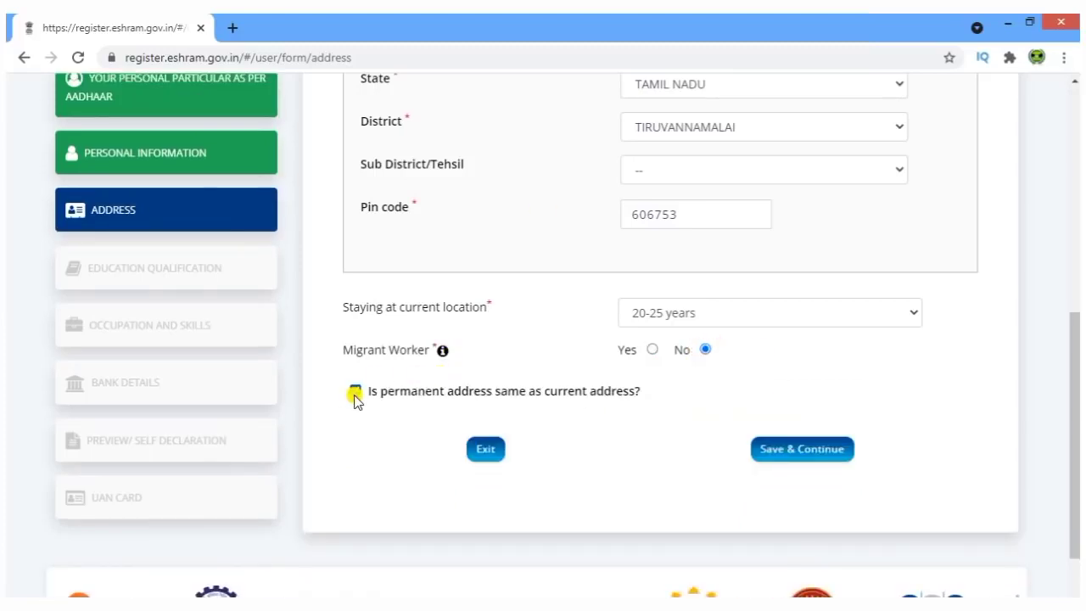
Step: Keep the permanent address the same as the current address and save the address
drag(374, 390, 637, 399)
click(637, 424)
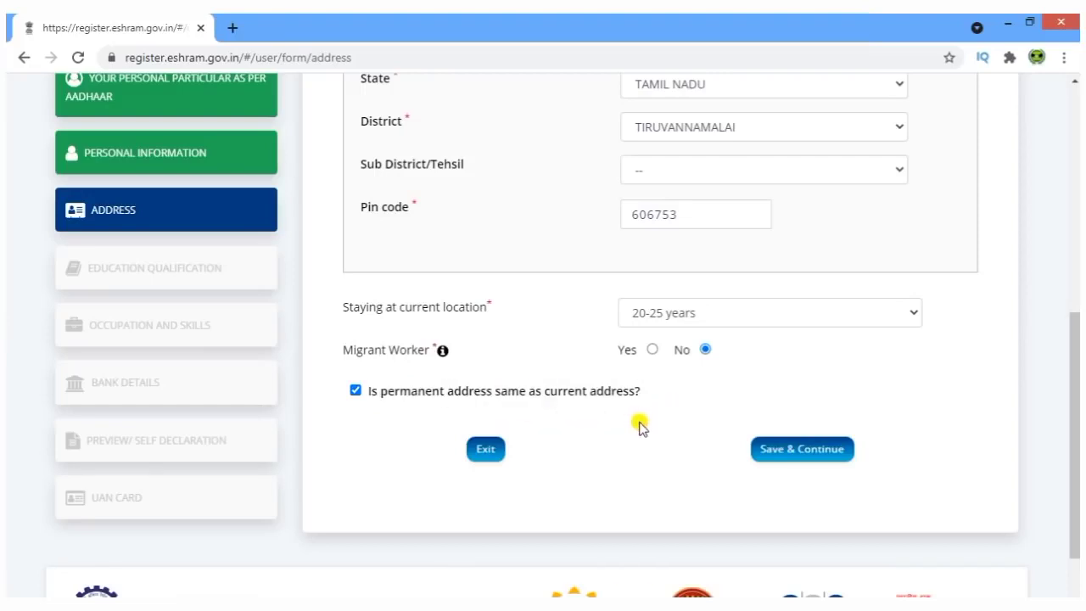
click(356, 391)
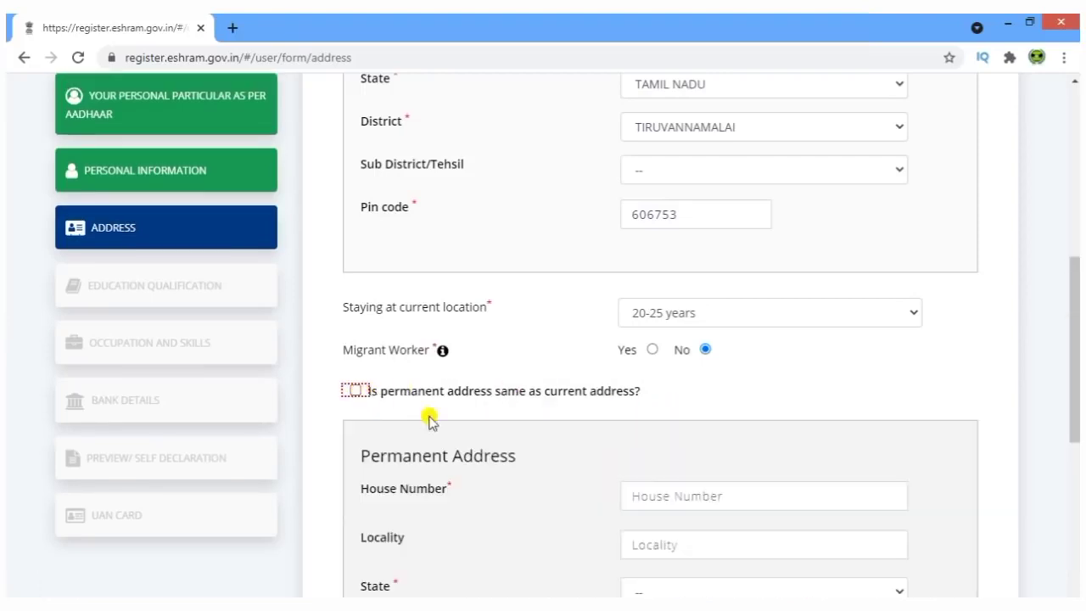
scroll(428, 390, down, 2)
scroll(645, 379, down, 2)
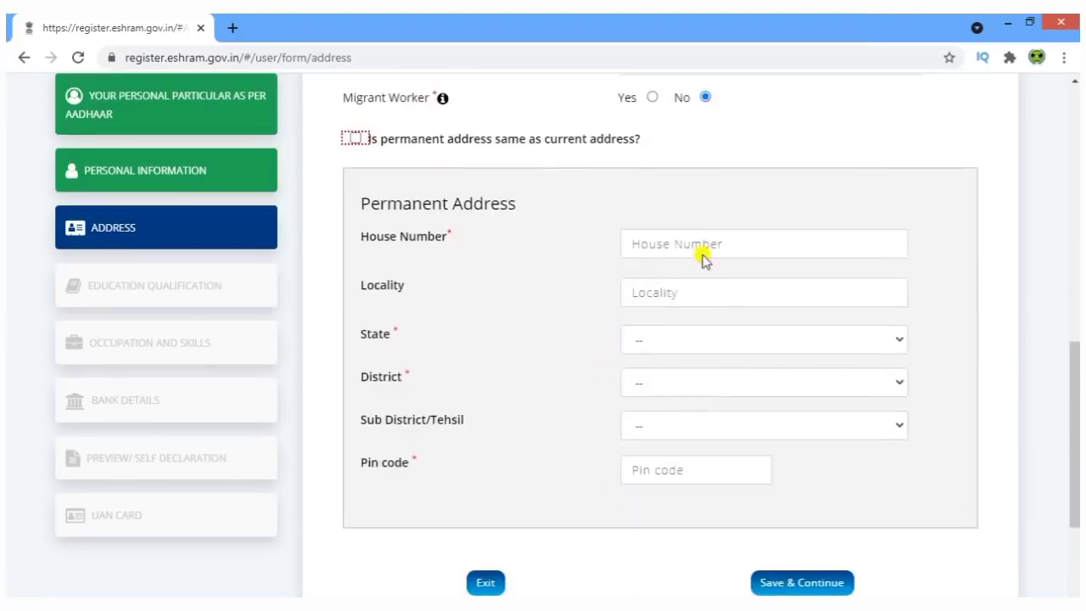
click(356, 138)
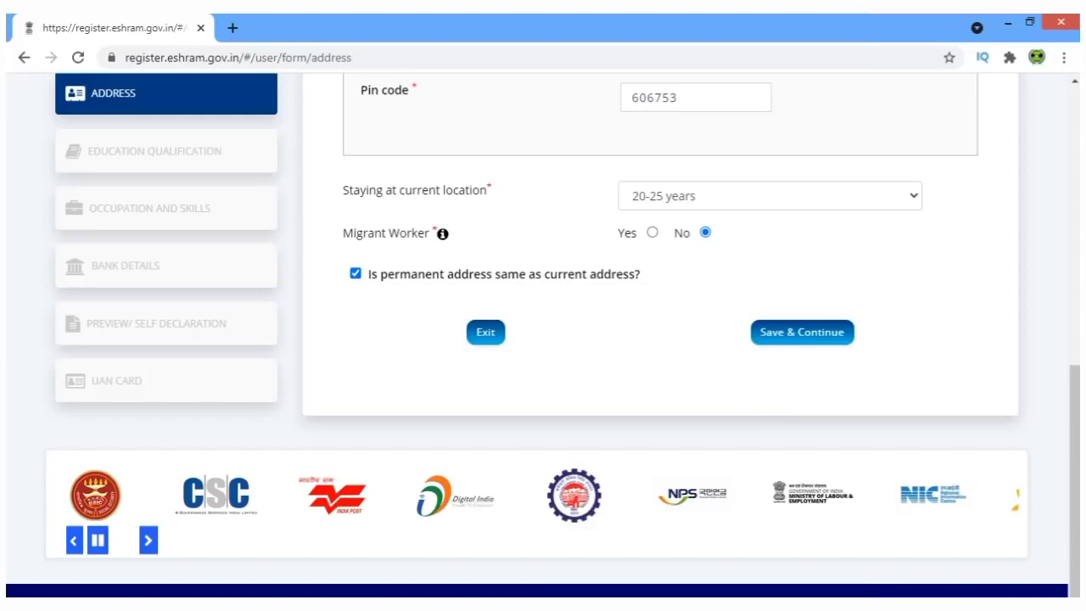
scroll(894, 347, down, 1)
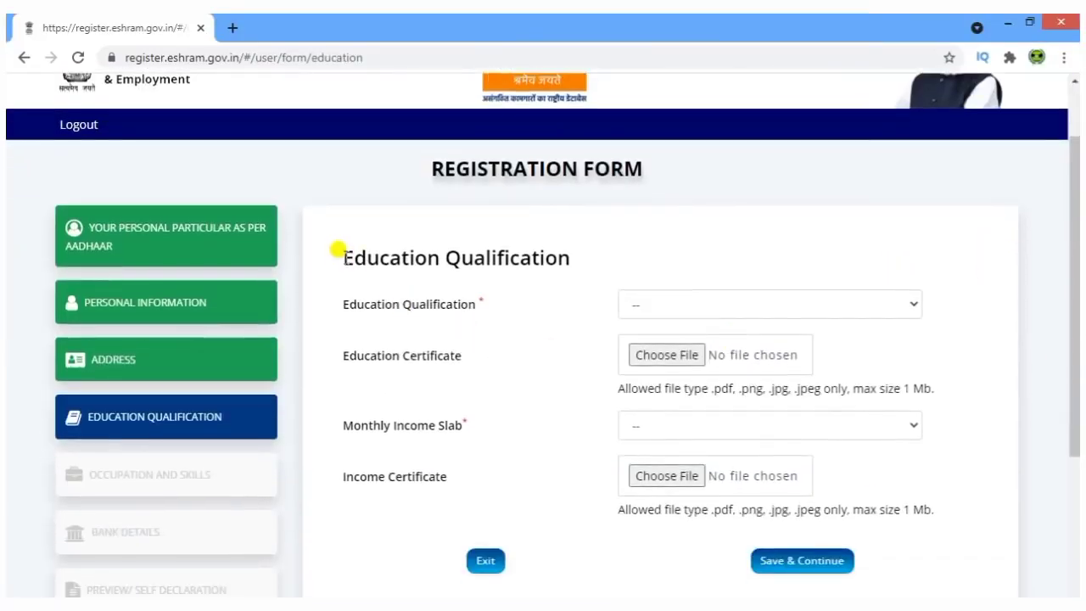
Step: Select Graduate as the Education Qualification
drag(338, 250, 683, 240)
scroll(684, 240, down, 1)
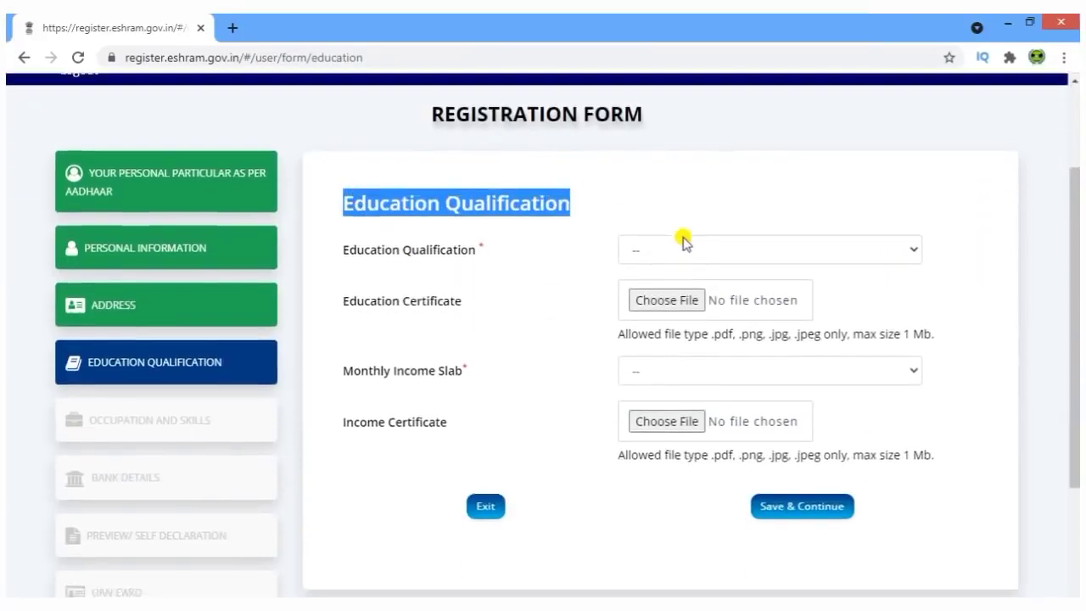
scroll(684, 240, down, 1)
click(495, 246)
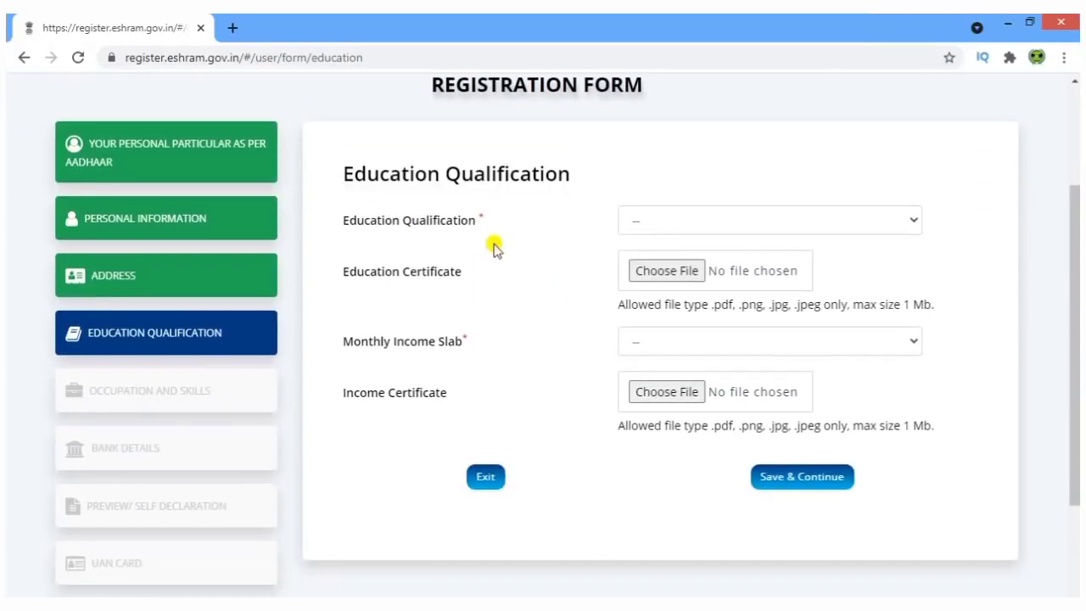
click(644, 223)
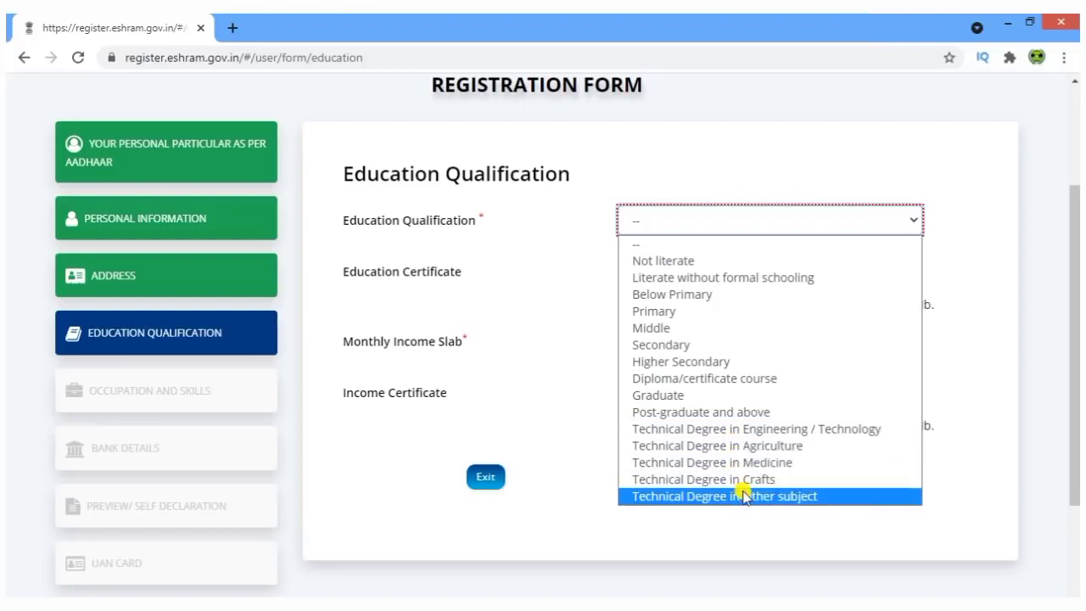
click(699, 398)
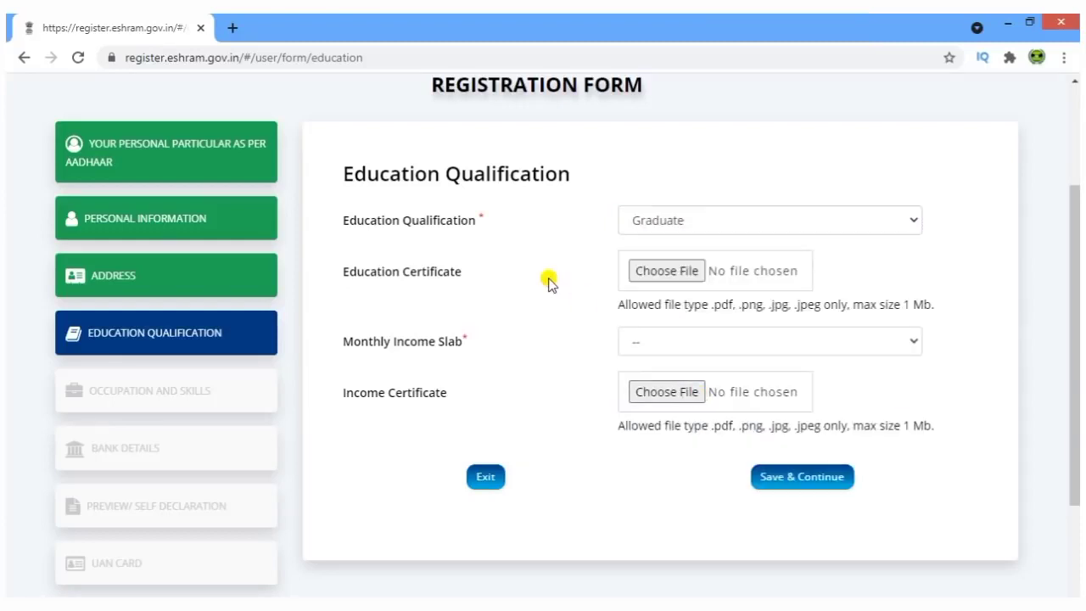
Step: Attach consoli.pdf as the education certificate
drag(342, 272, 483, 279)
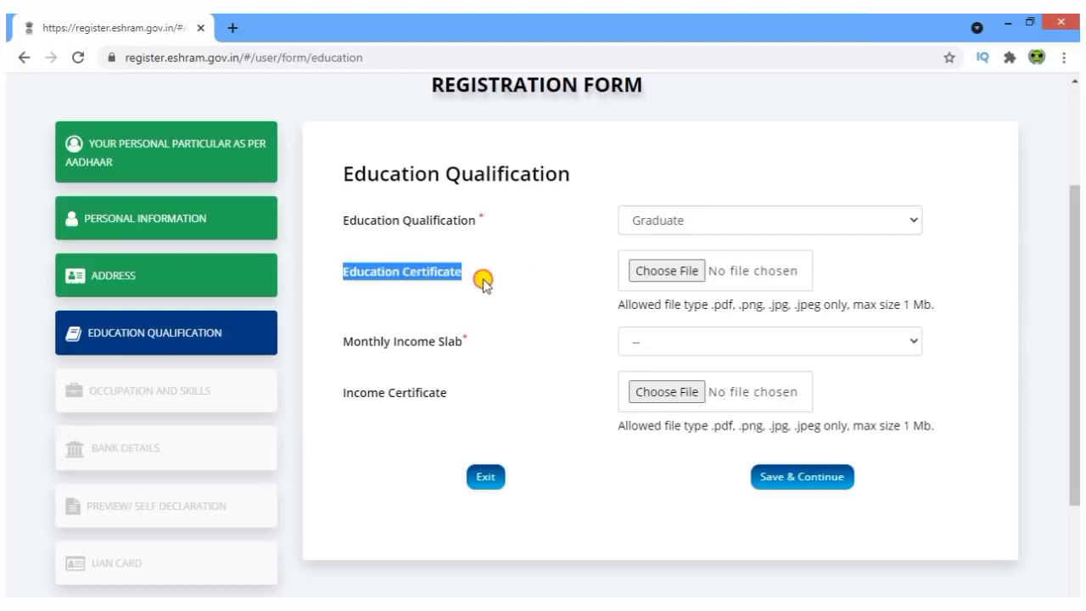
click(496, 285)
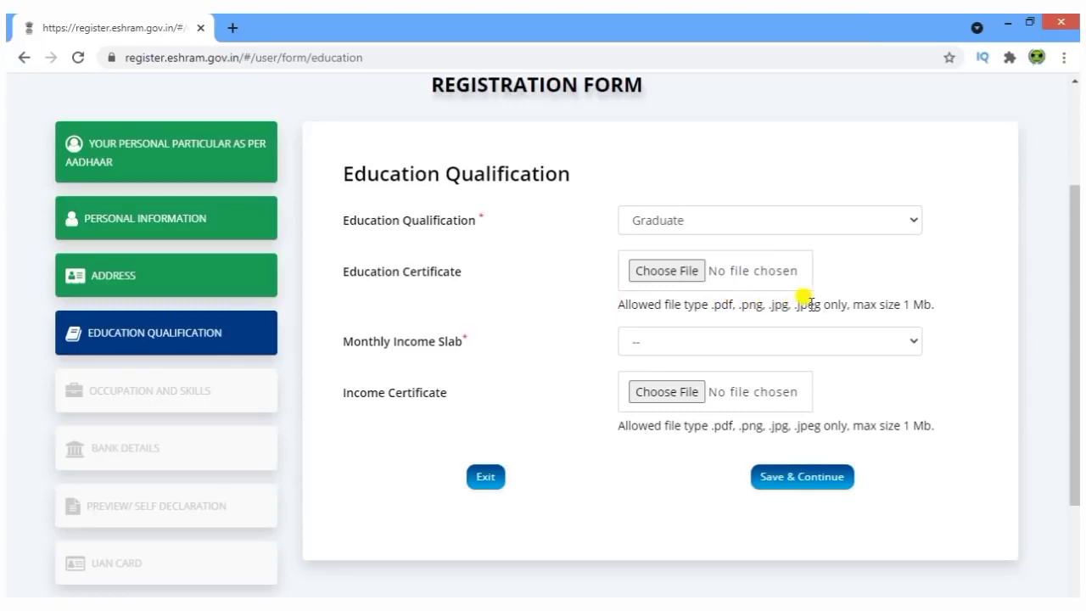
drag(853, 304, 943, 305)
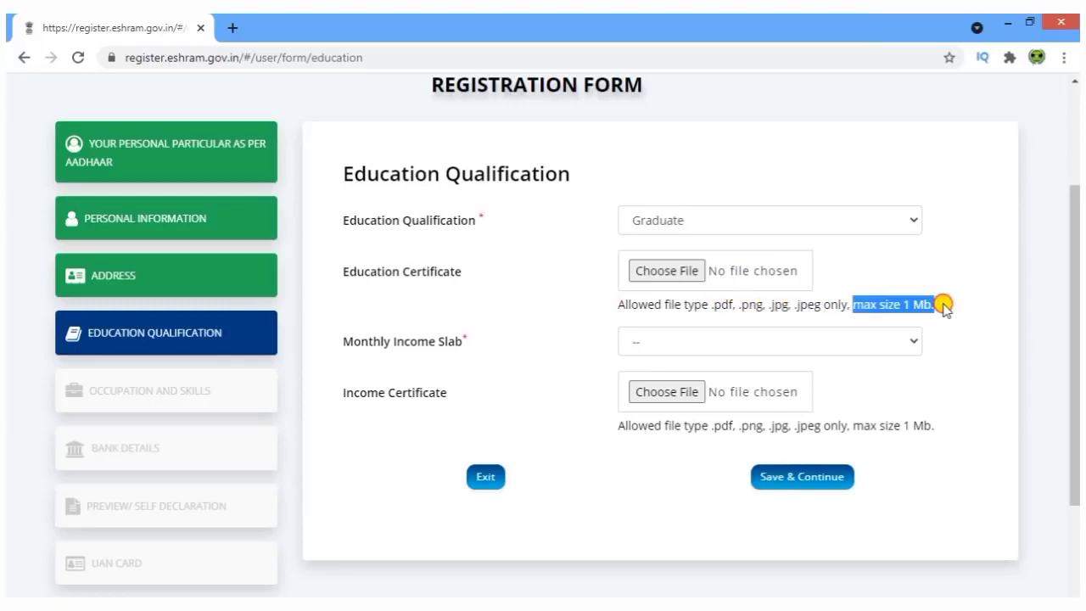
click(945, 308)
click(676, 269)
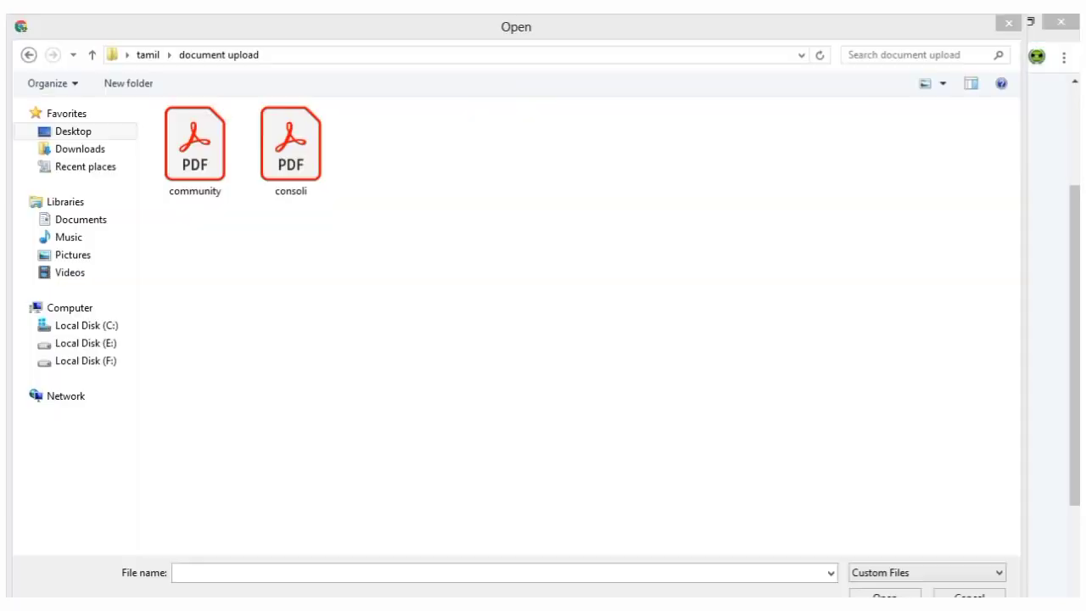
double_click(290, 161)
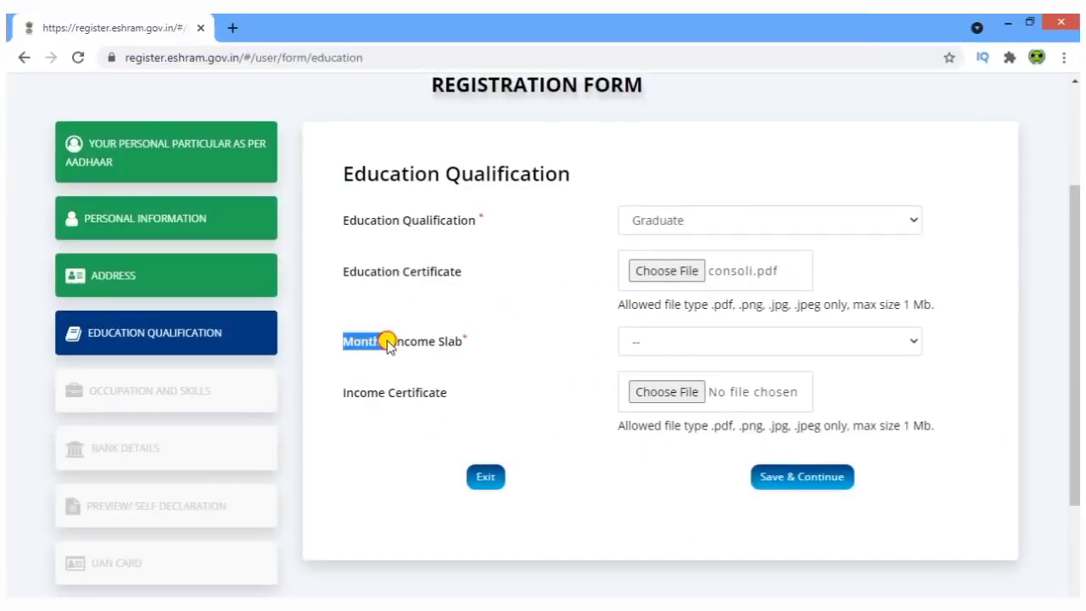
Step: Set Monthly Income Slab to 10000 & Below and save the education details
drag(386, 340, 485, 340)
click(502, 359)
click(739, 339)
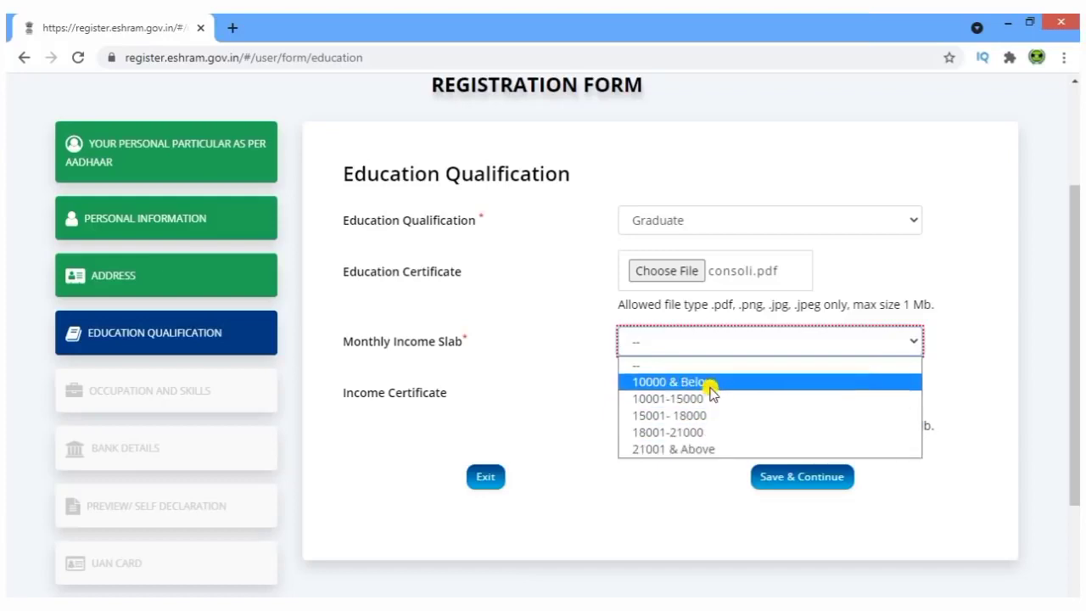
click(711, 386)
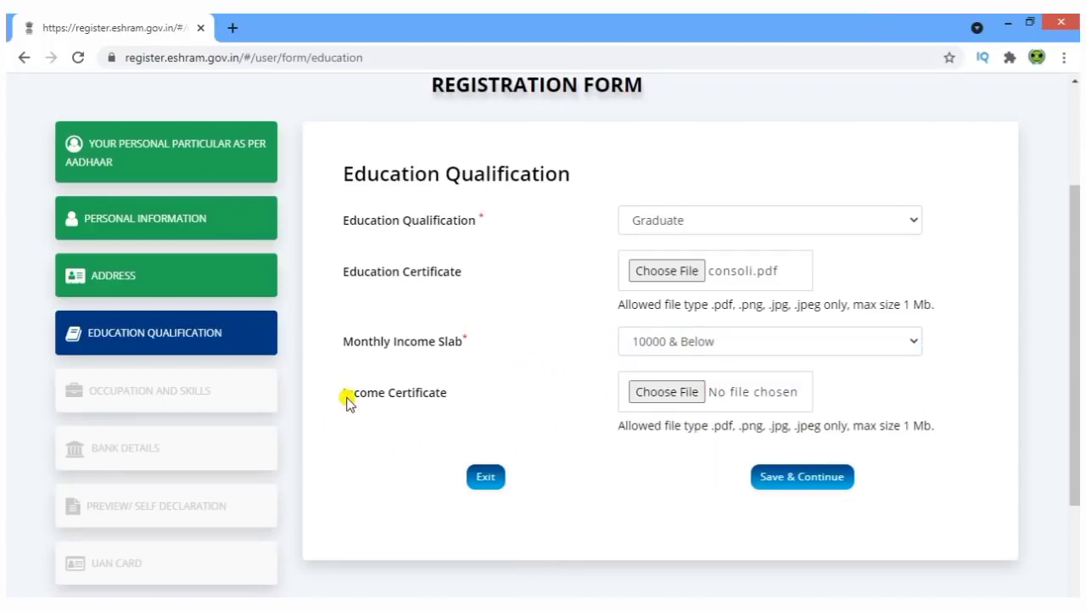
drag(347, 403, 451, 389)
click(625, 451)
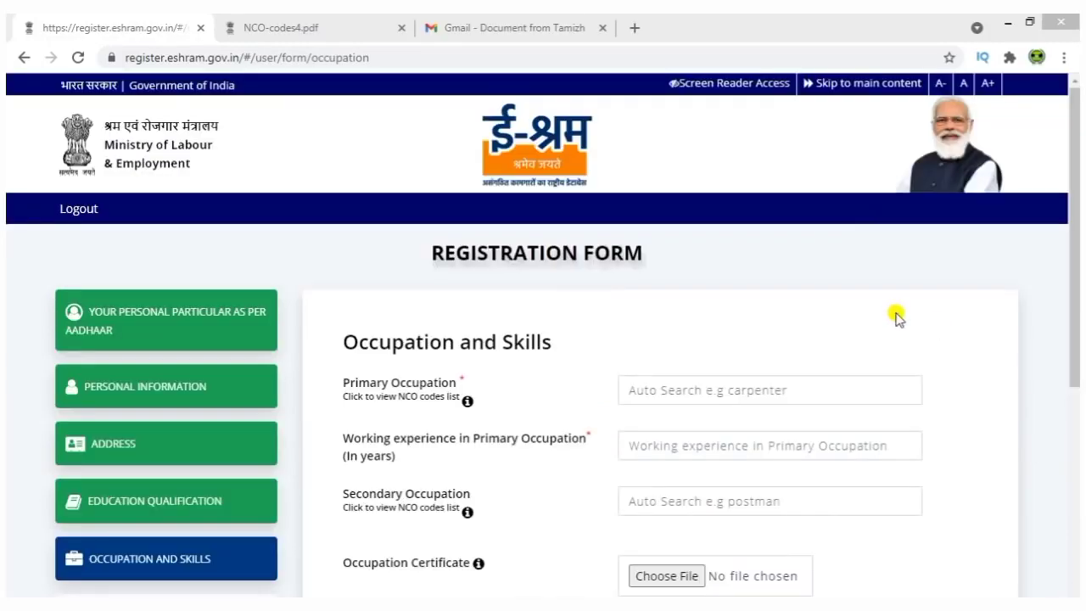
Step: Search 'SOCIA' and set Primary Occupation to Social Work Associate Workers
click(890, 317)
drag(341, 341, 526, 341)
click(611, 329)
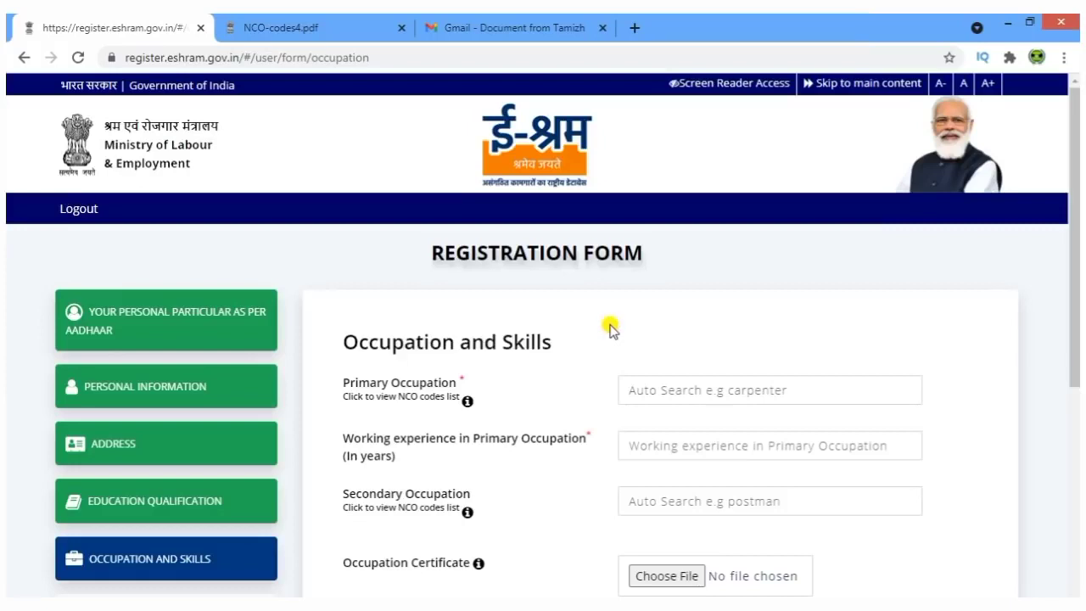
scroll(611, 329, down, 2)
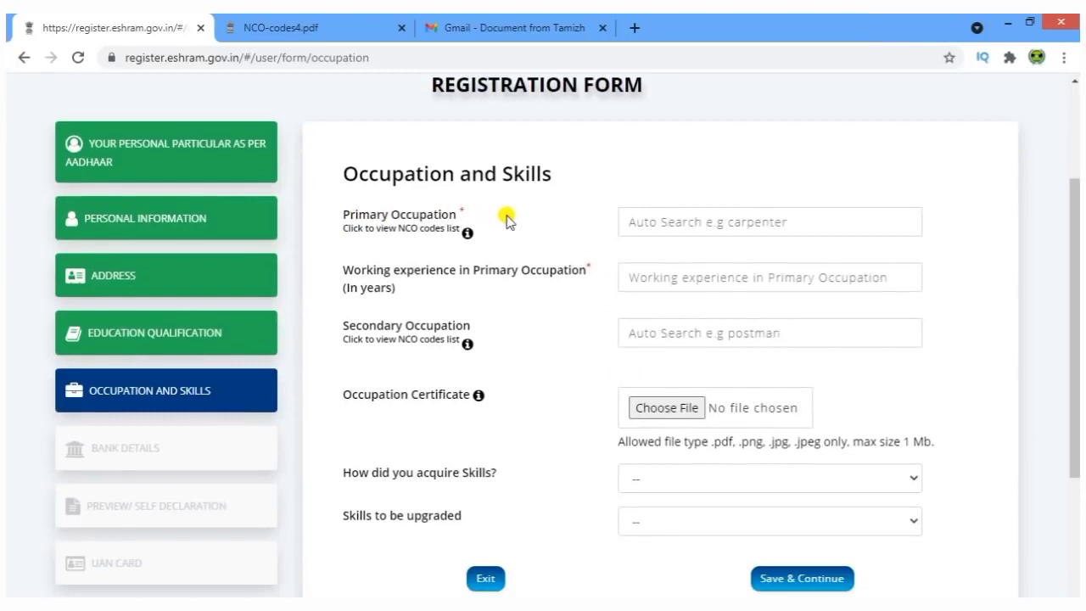
click(706, 219)
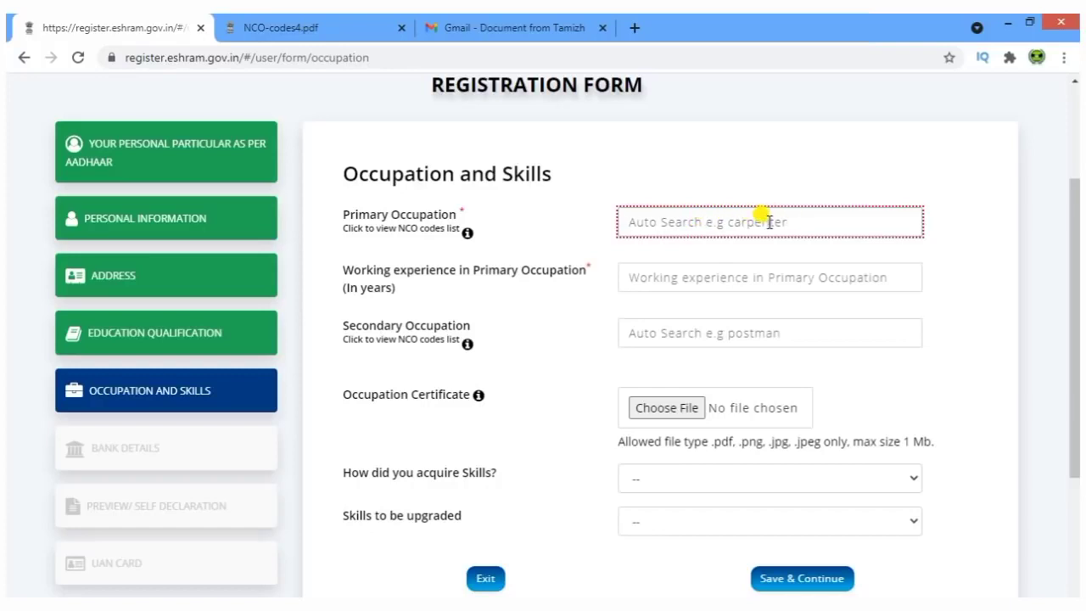
text(SOCIAL)
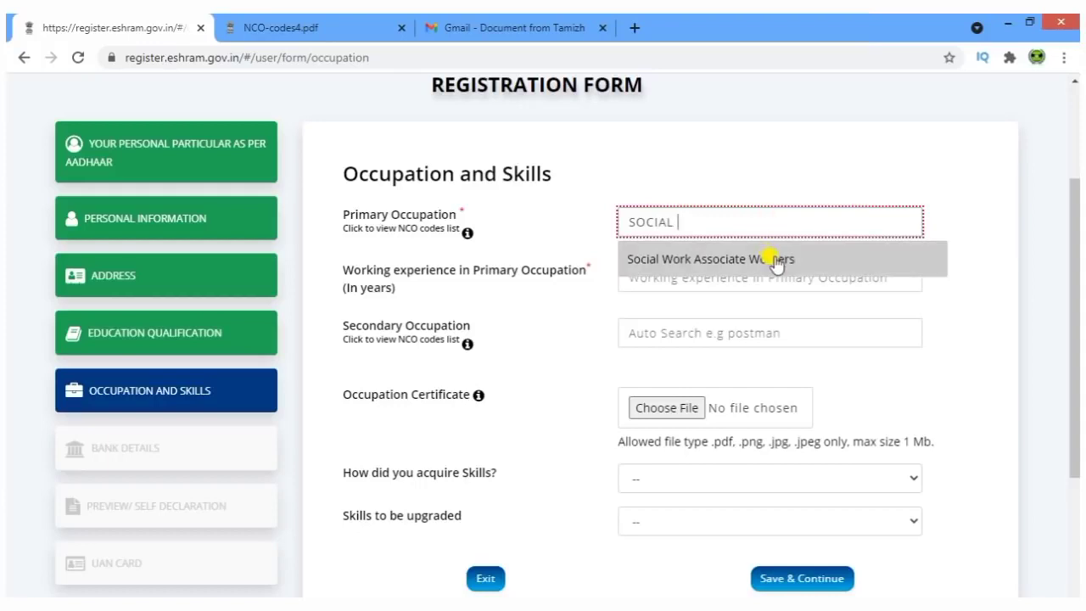
click(774, 259)
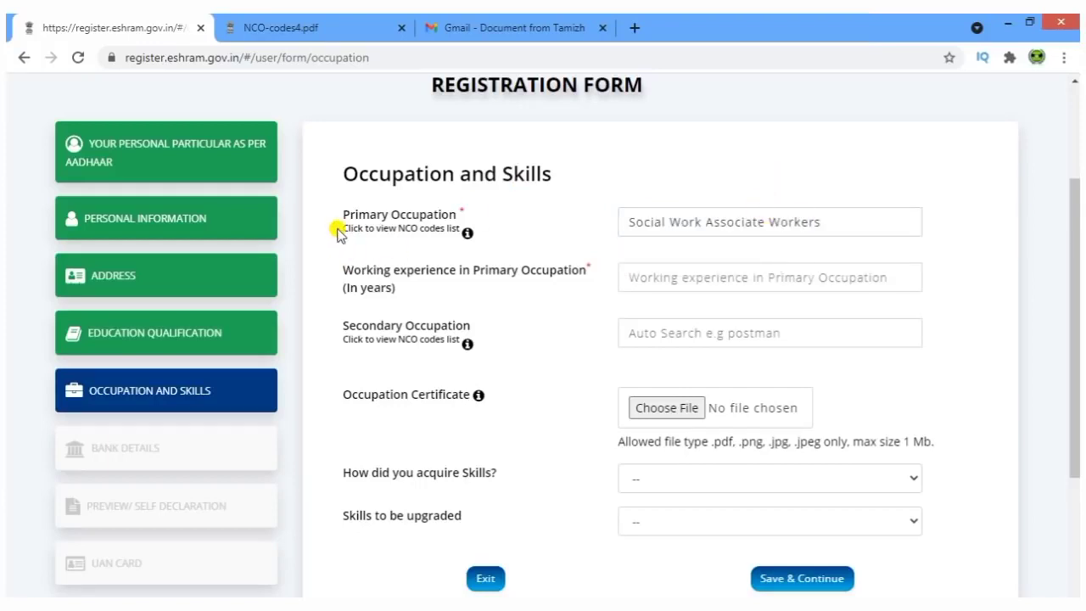
mouse_move(469, 236)
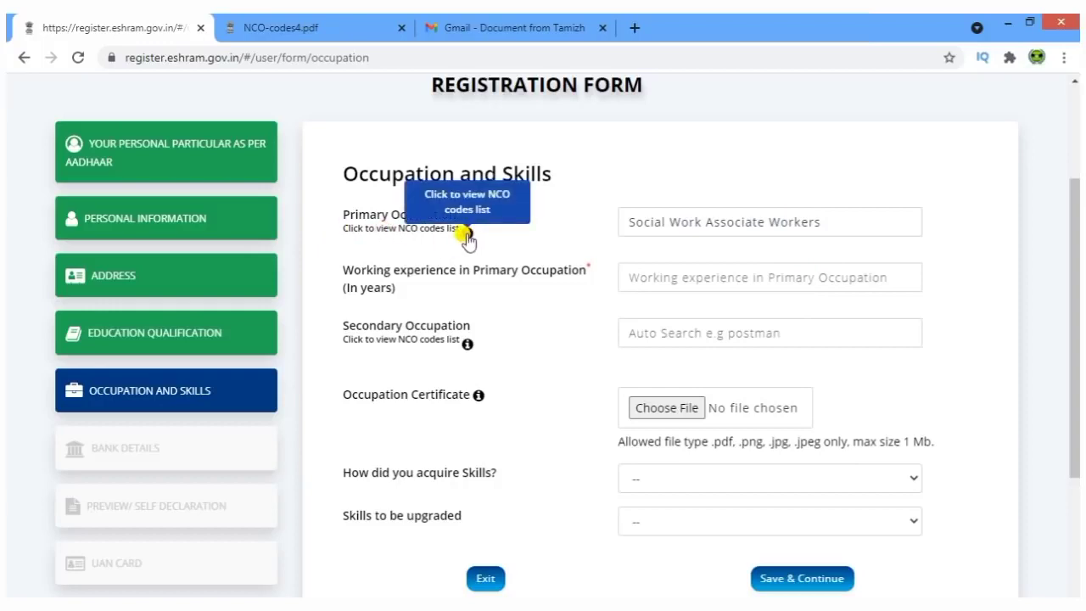
click(281, 30)
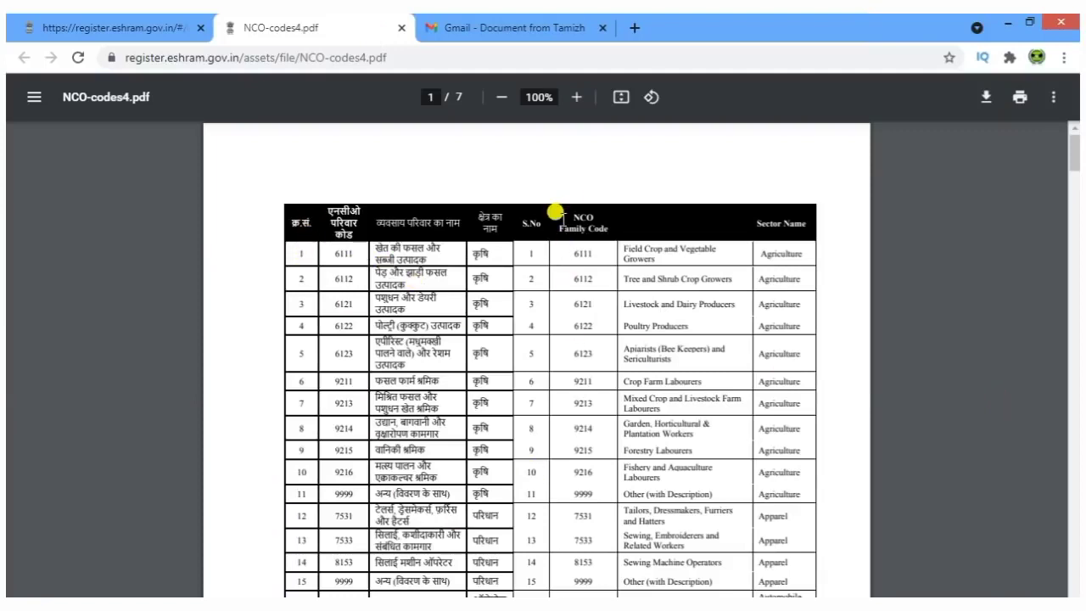
drag(569, 234, 596, 354)
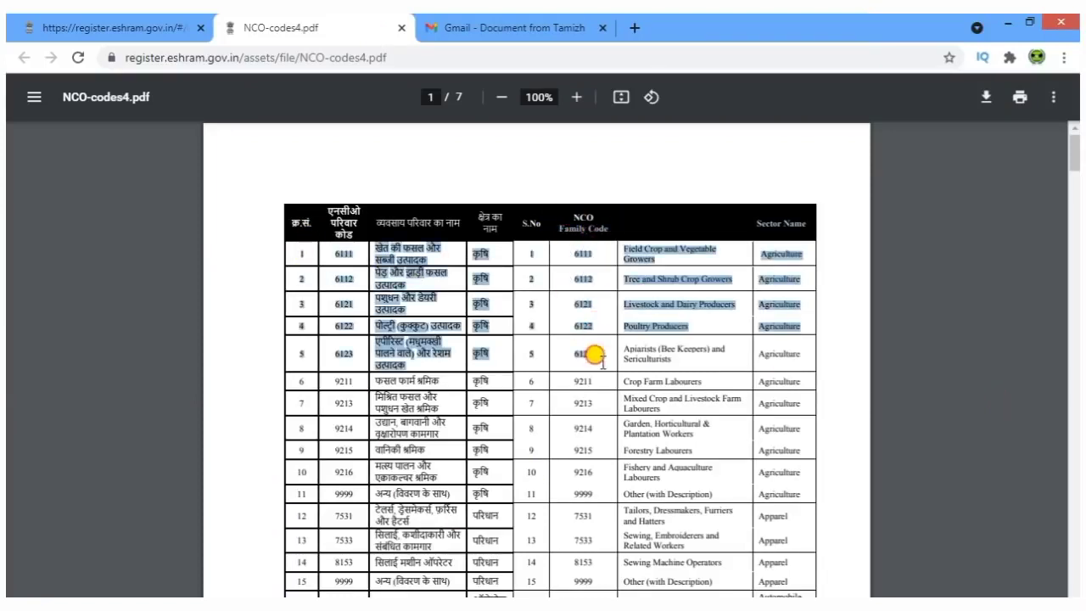
click(570, 274)
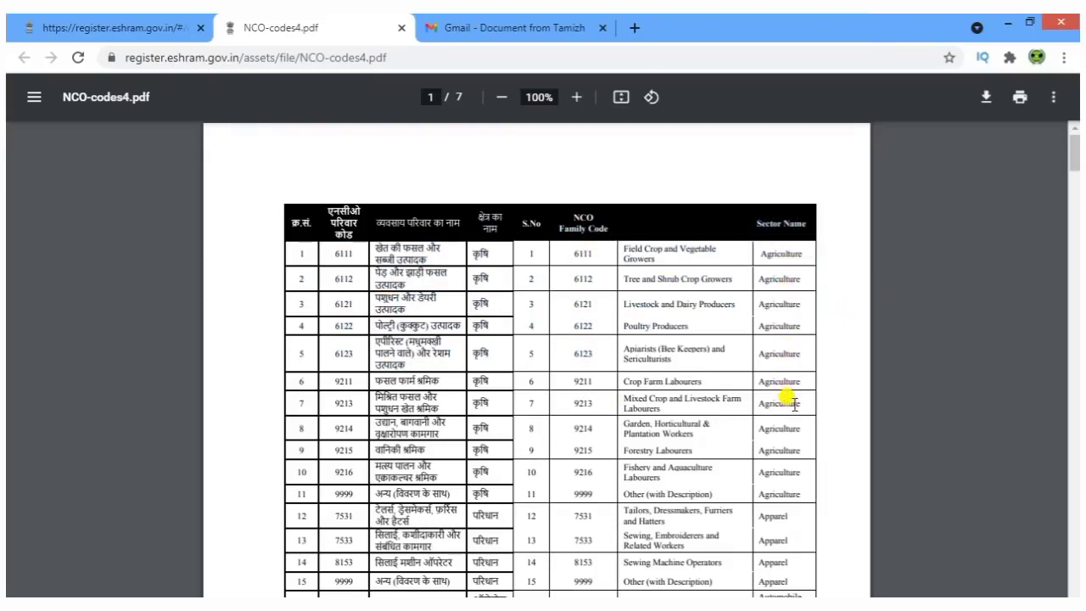
scroll(789, 397, down, 2)
scroll(887, 440, down, 1)
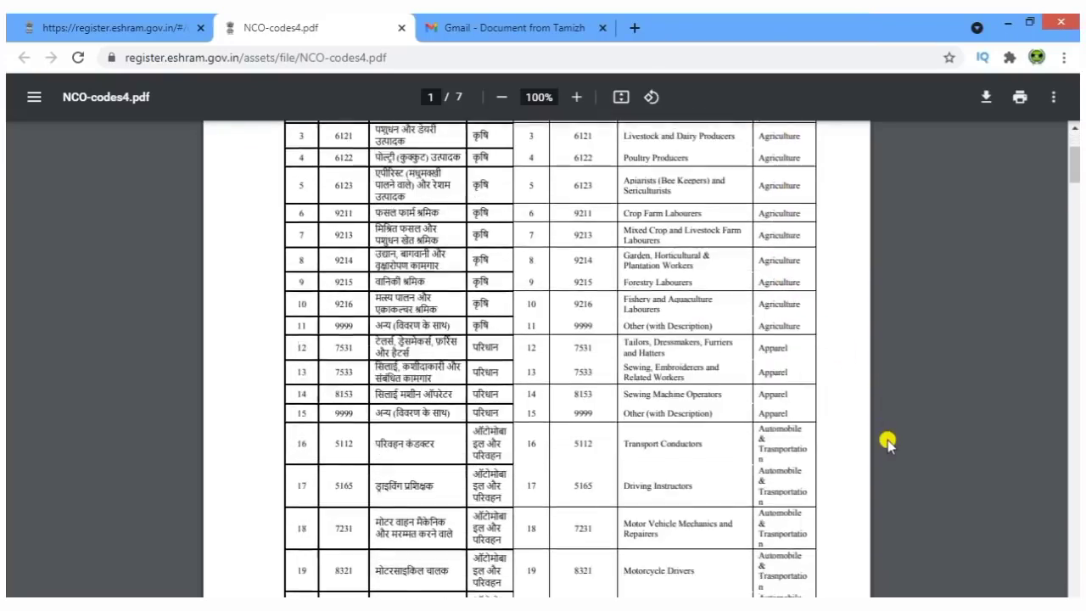
scroll(790, 386, down, 5)
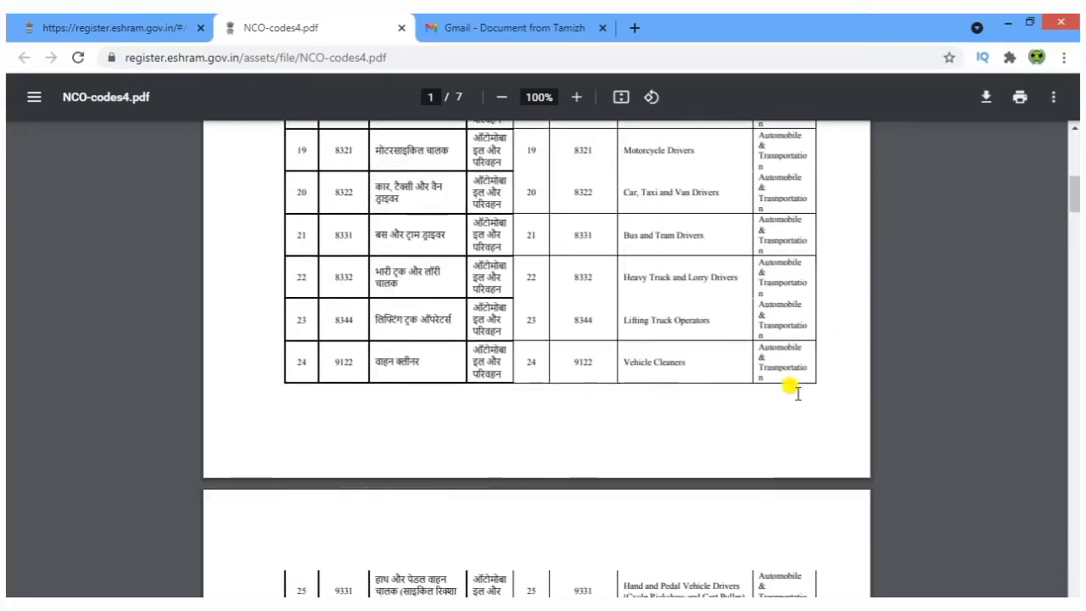
scroll(789, 389, down, 5)
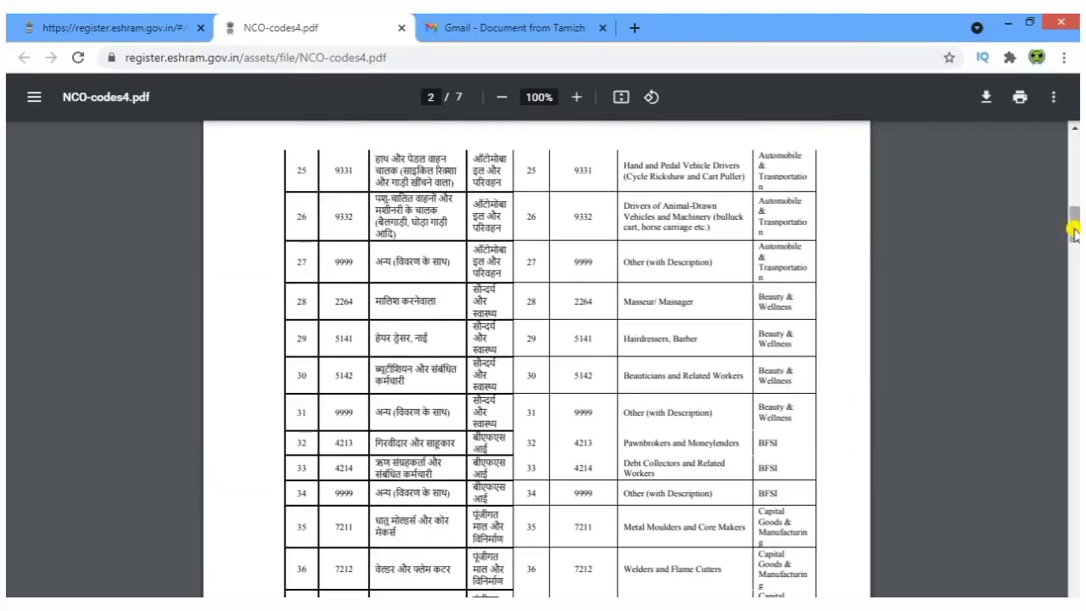
drag(1072, 231, 1074, 594)
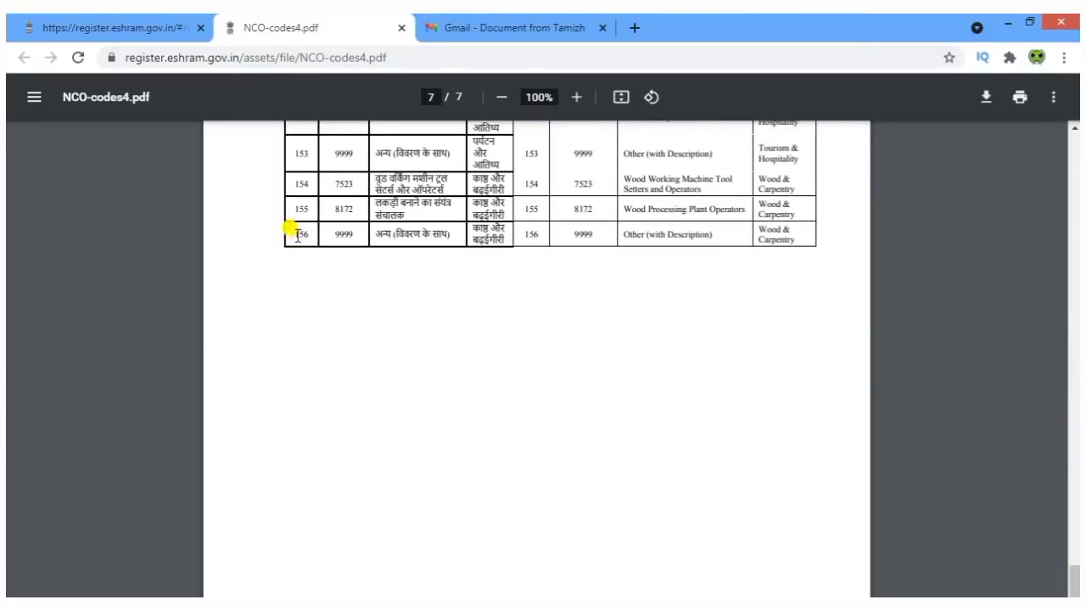
drag(291, 231, 318, 222)
click(429, 341)
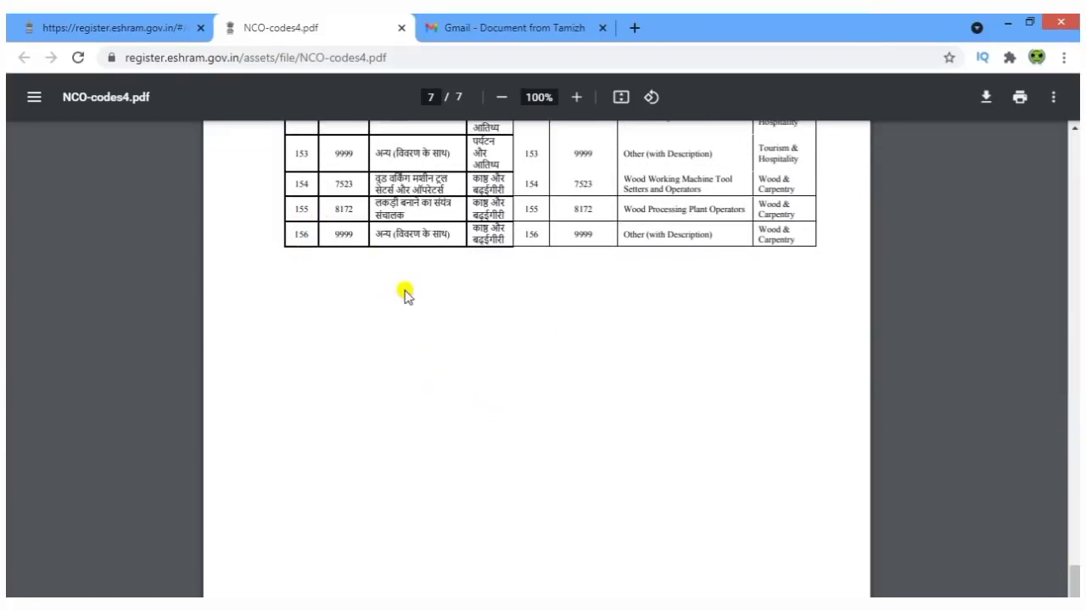
click(75, 27)
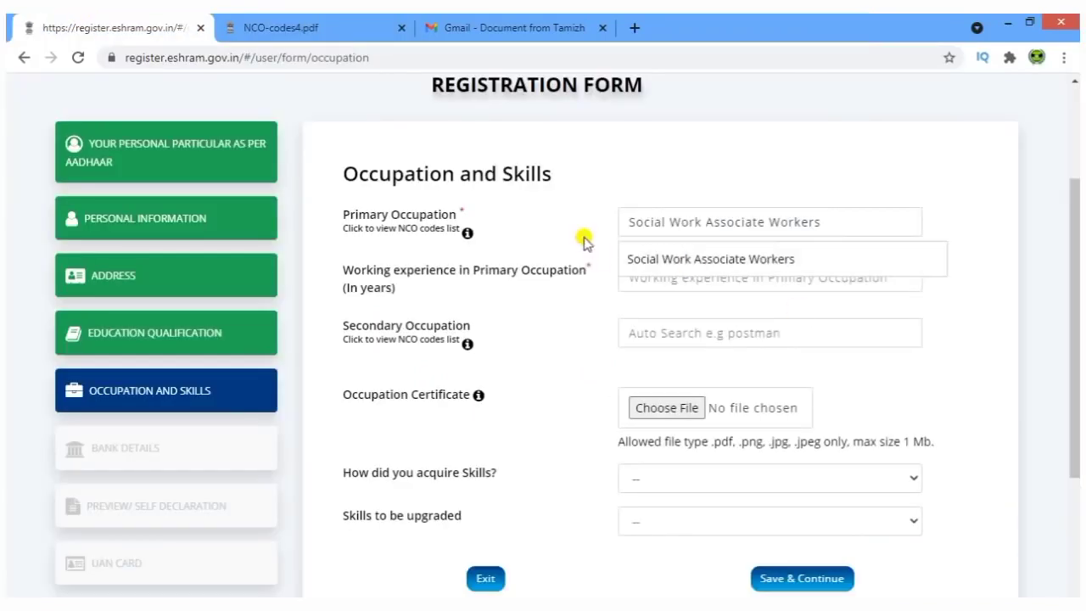
Step: Enter 5 years of working experience
click(637, 265)
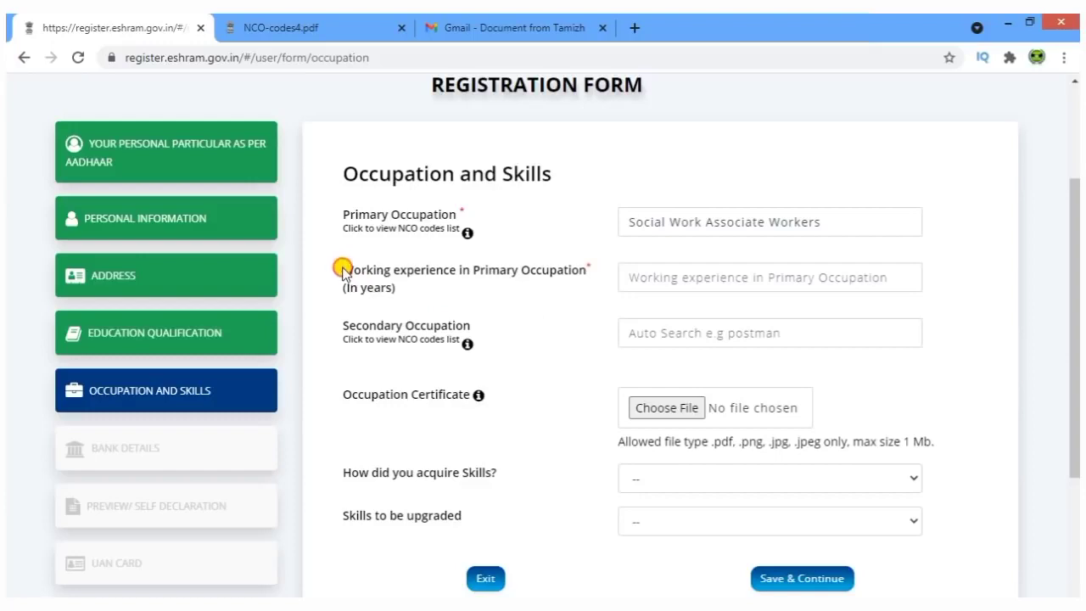
drag(343, 272, 448, 297)
click(527, 299)
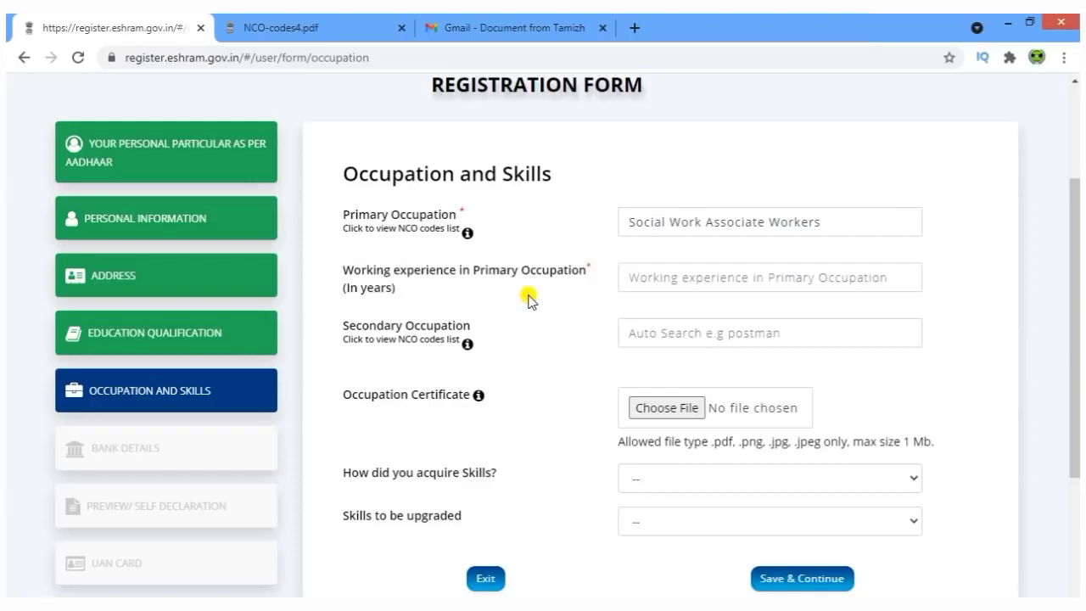
click(676, 278)
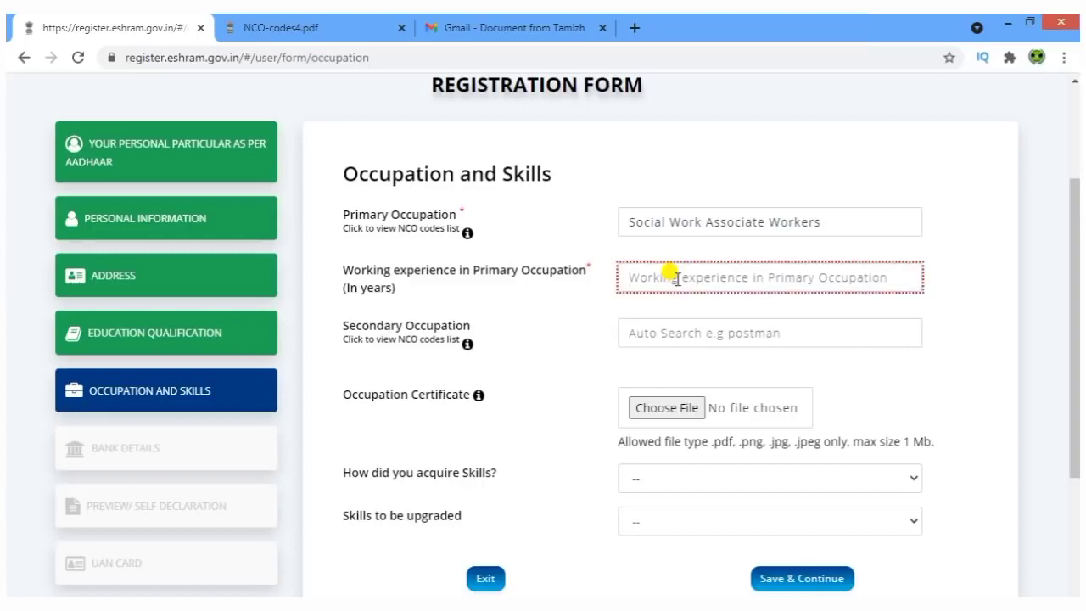
text(5)
click(547, 304)
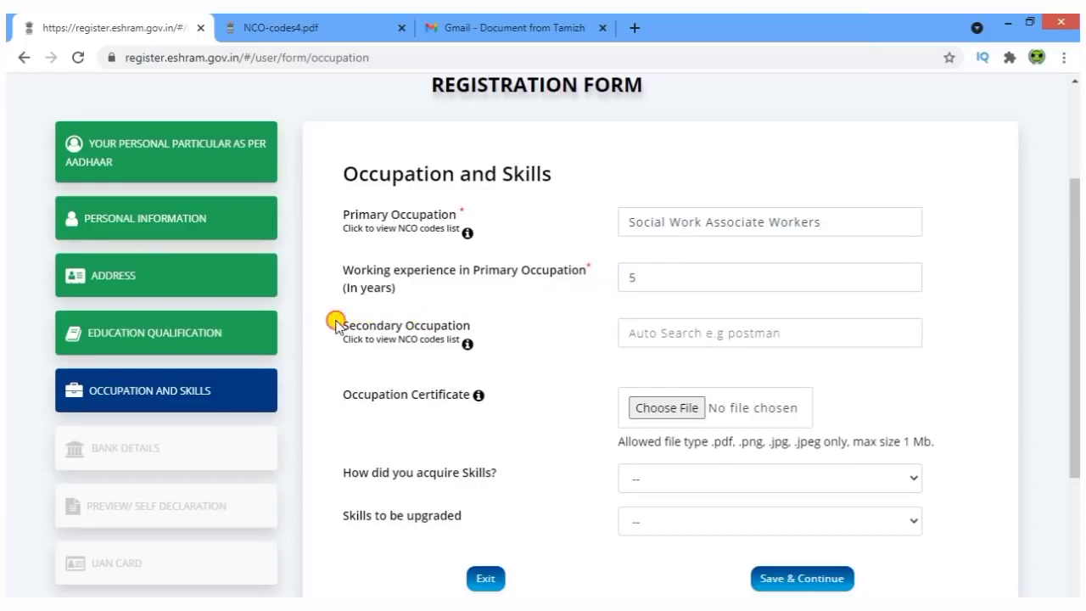
Step: Search 'prin' and set Secondary Occupation to Print Finishing and Binding Workers
drag(337, 325, 472, 346)
click(518, 347)
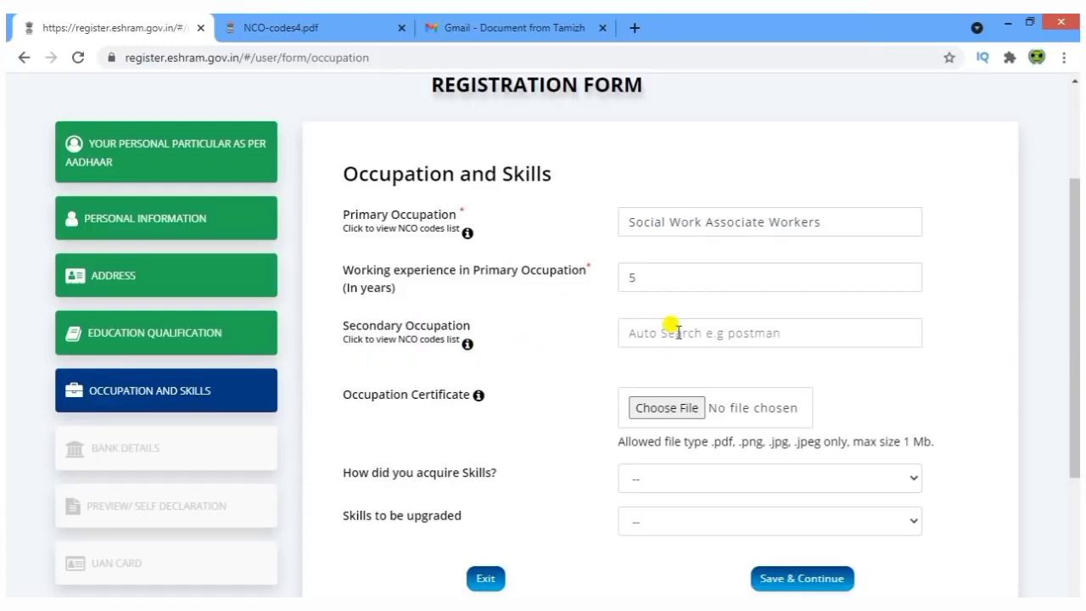
click(676, 332)
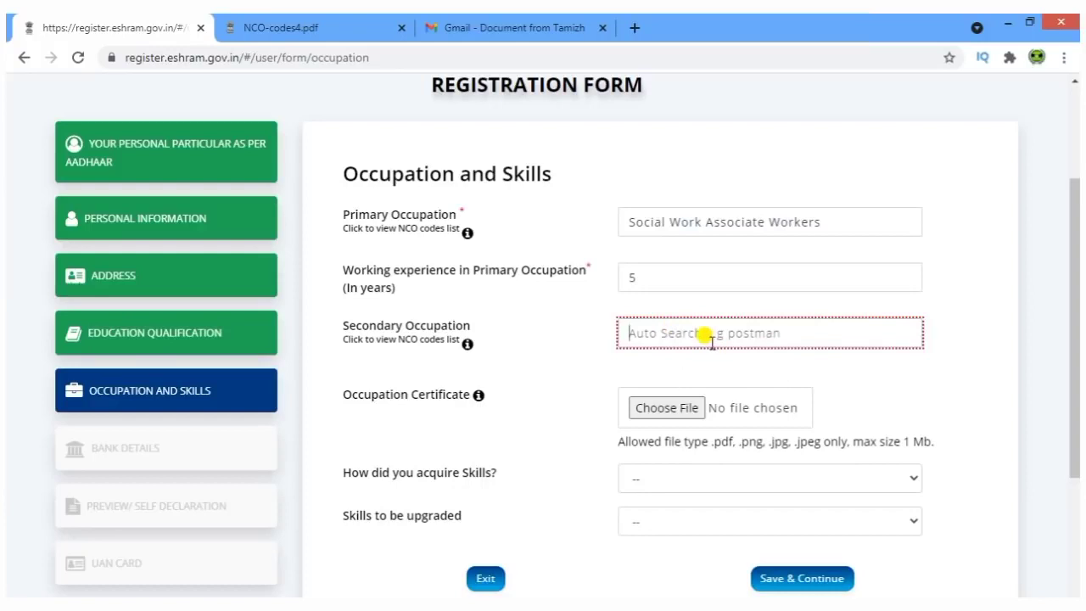
text(prin)
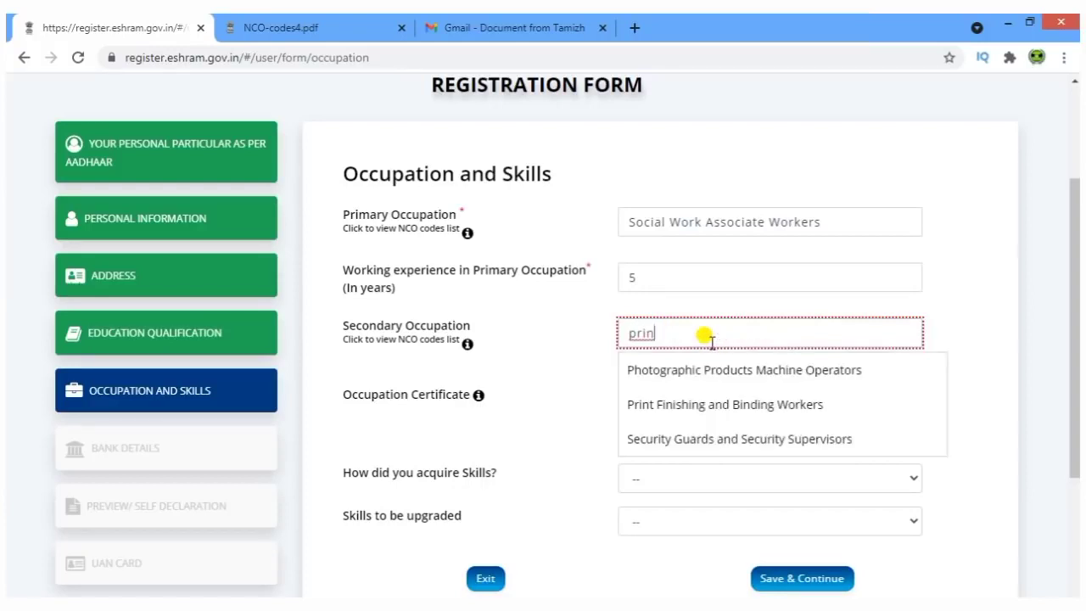
click(727, 413)
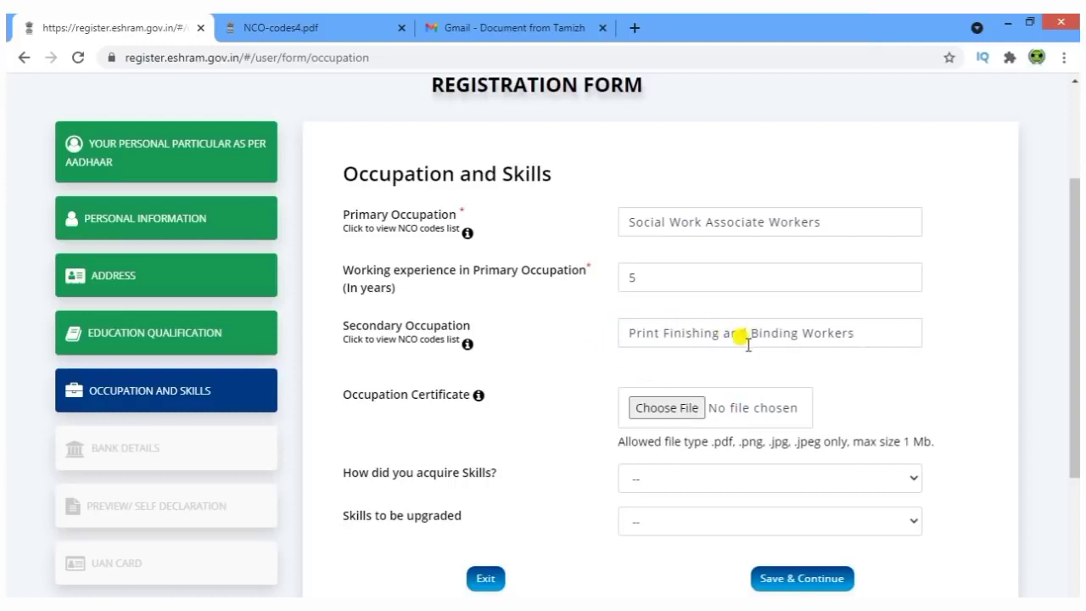
drag(337, 326, 475, 352)
click(492, 360)
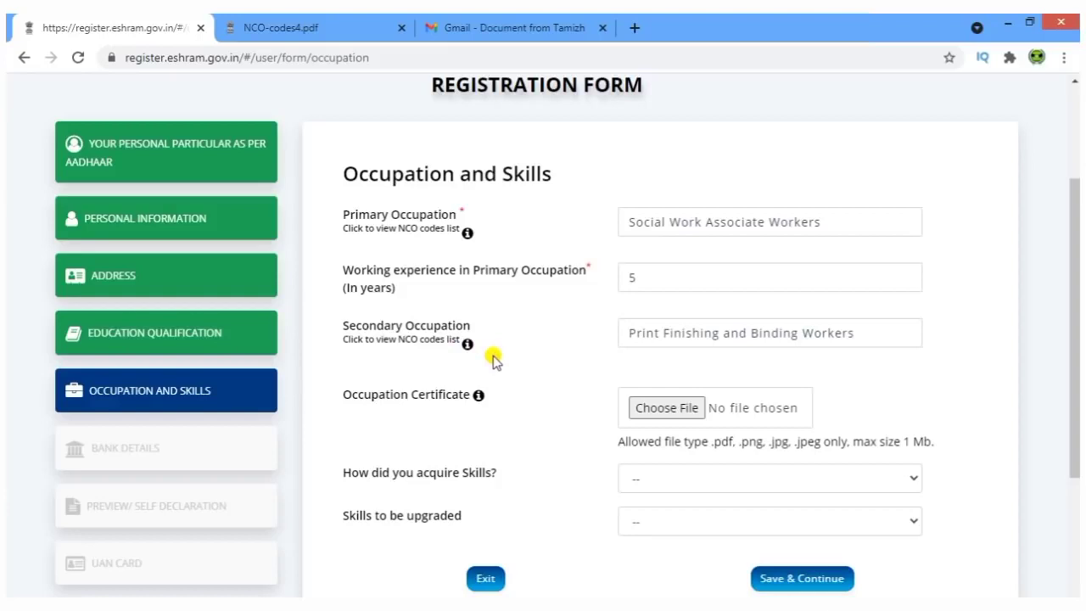
scroll(509, 382, down, 1)
drag(342, 310, 497, 315)
click(501, 321)
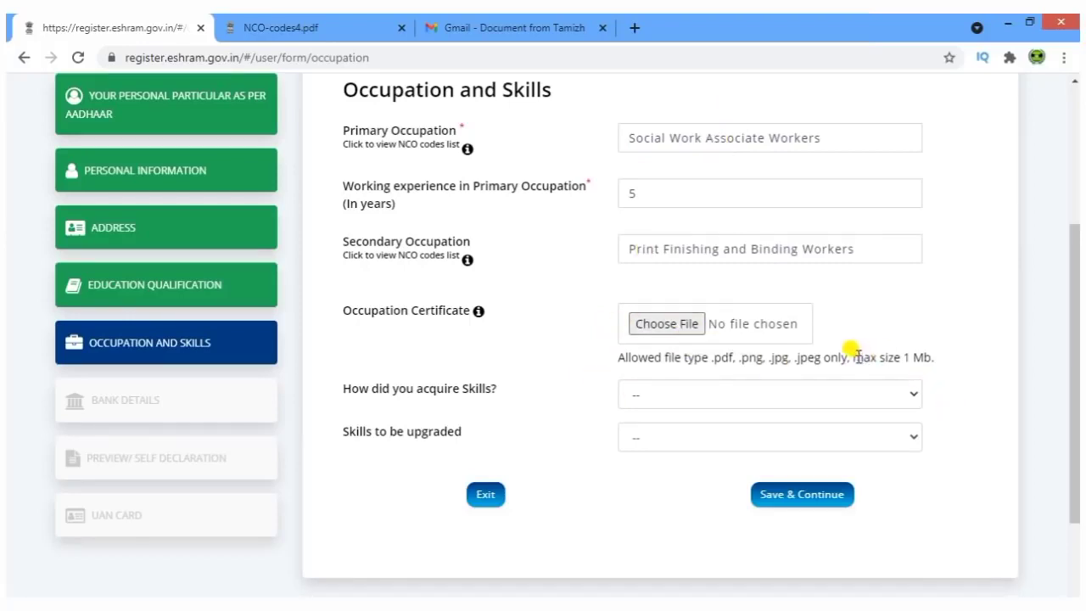
Step: Try How did you acquire Skills as no vocational training, with sub skill Other
drag(853, 357, 950, 361)
click(950, 361)
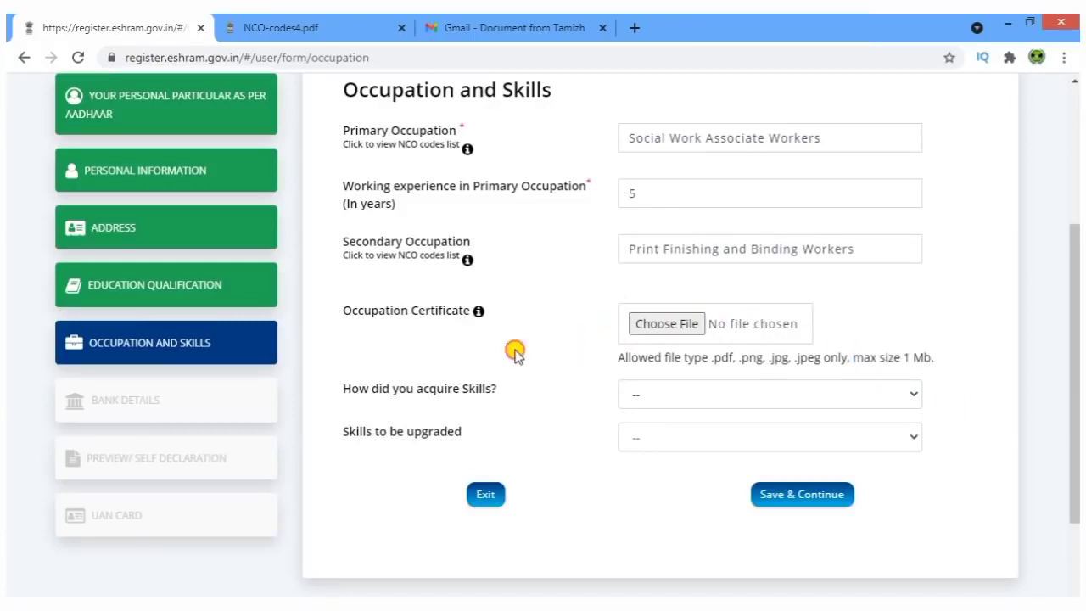
scroll(514, 349, down, 1)
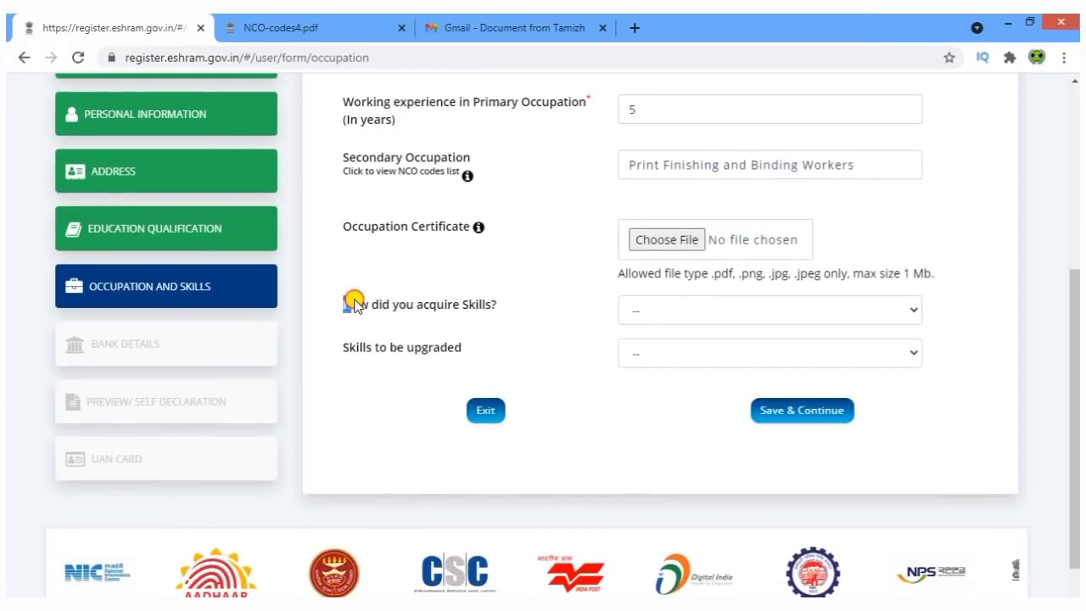
drag(343, 303, 500, 303)
click(536, 346)
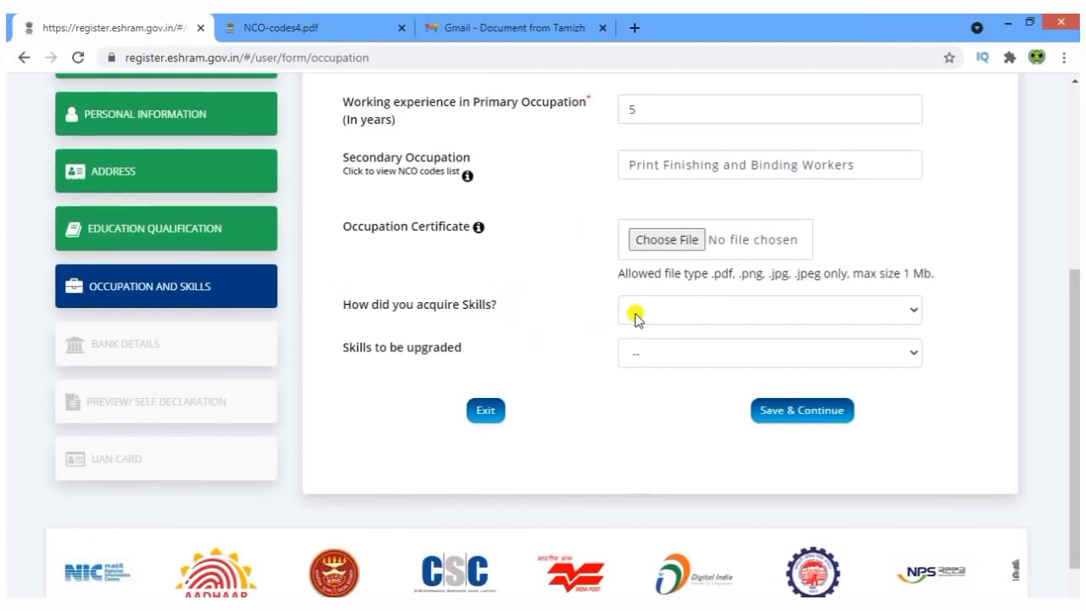
click(636, 314)
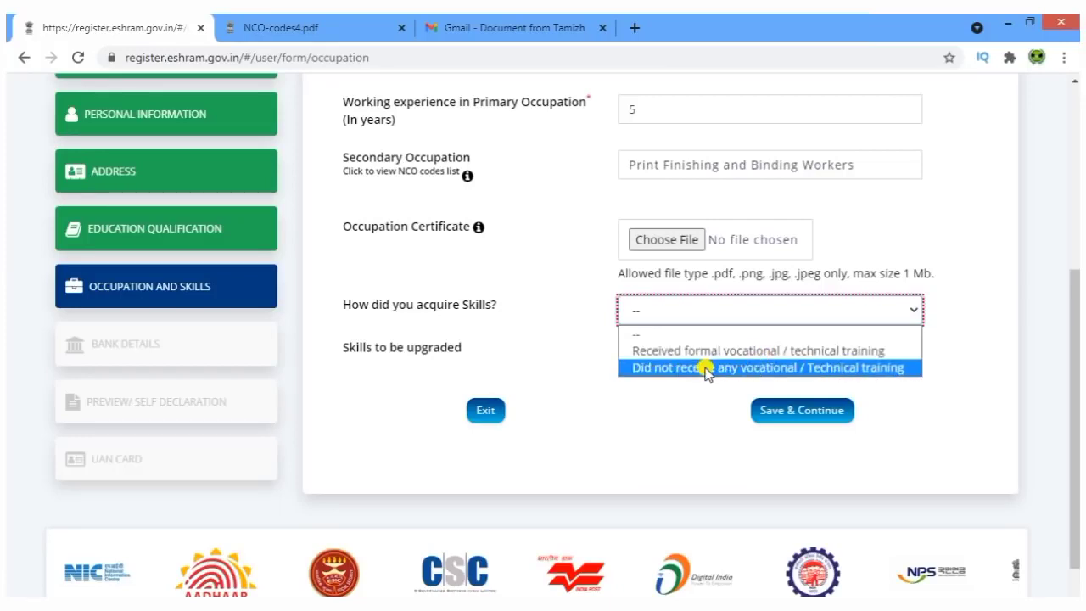
click(705, 371)
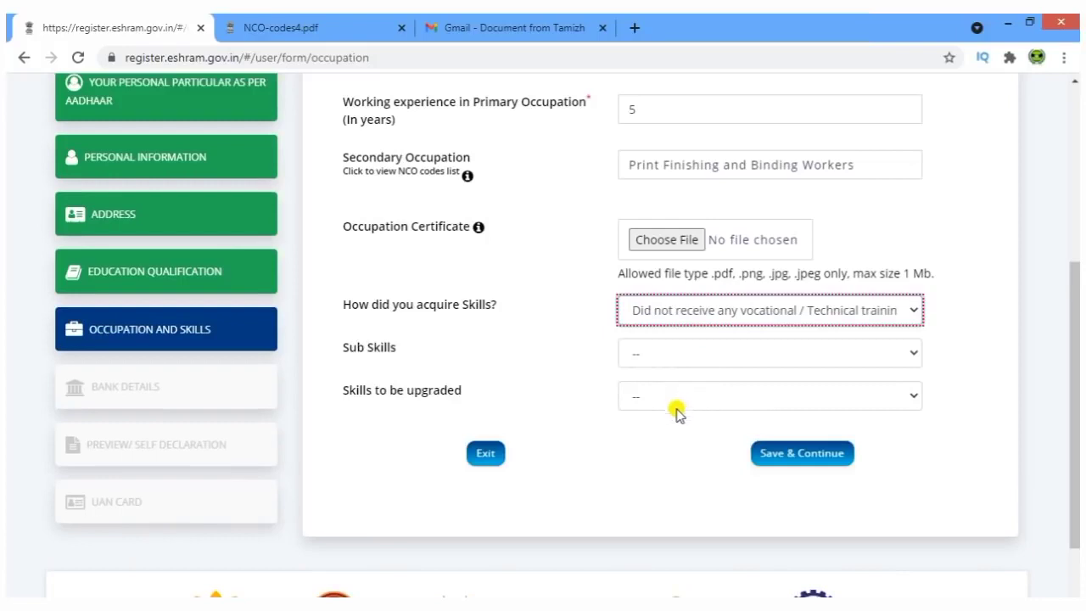
click(653, 356)
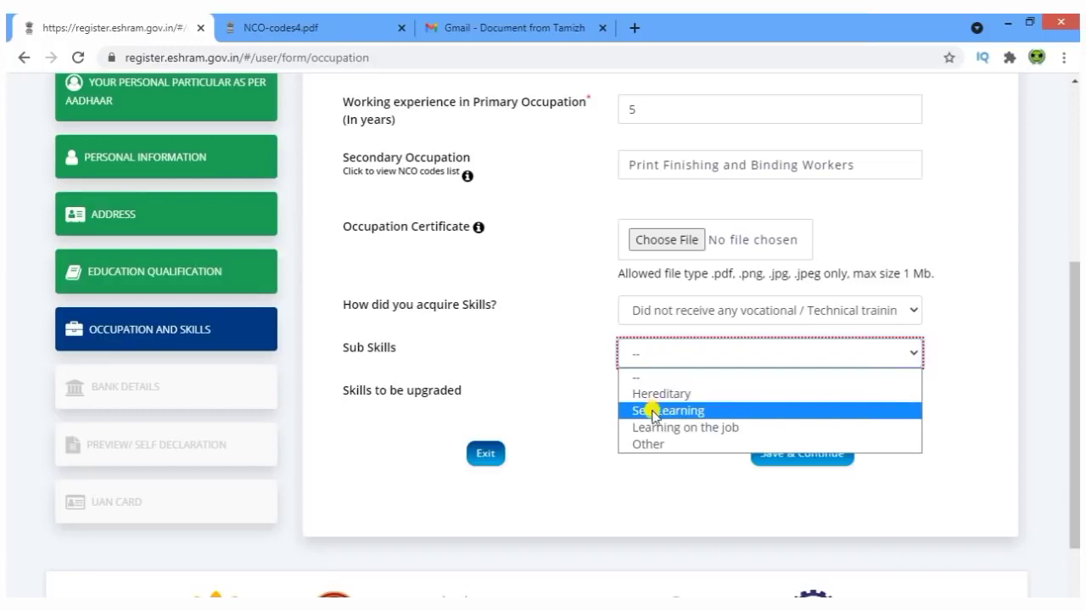
click(660, 443)
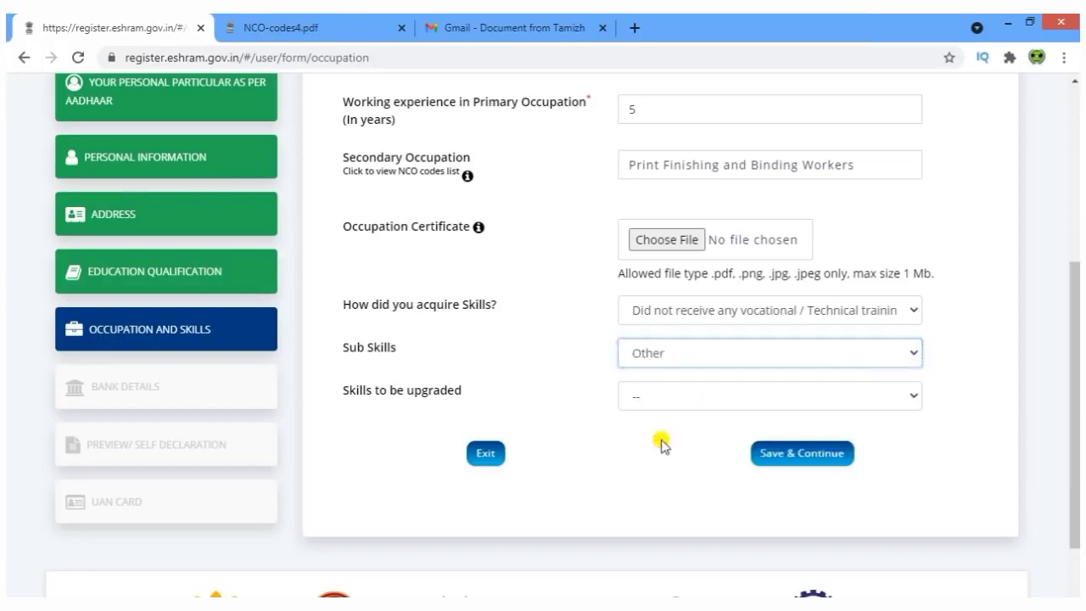
click(662, 445)
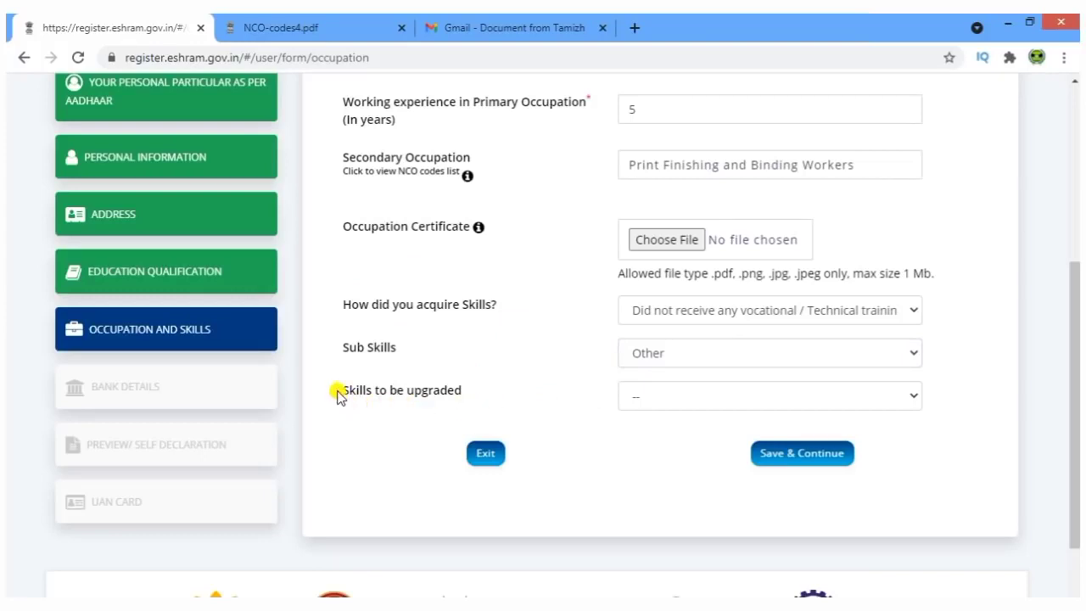
Step: Try Skills to be upgraded as formal vocational, then formal technical training
drag(337, 395, 514, 381)
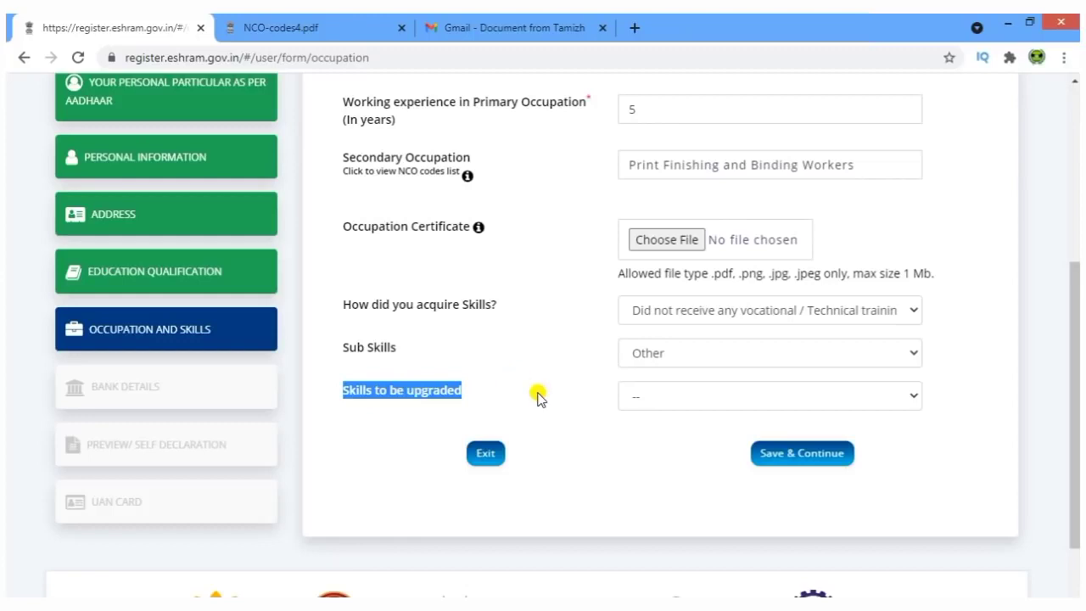
click(547, 402)
click(649, 401)
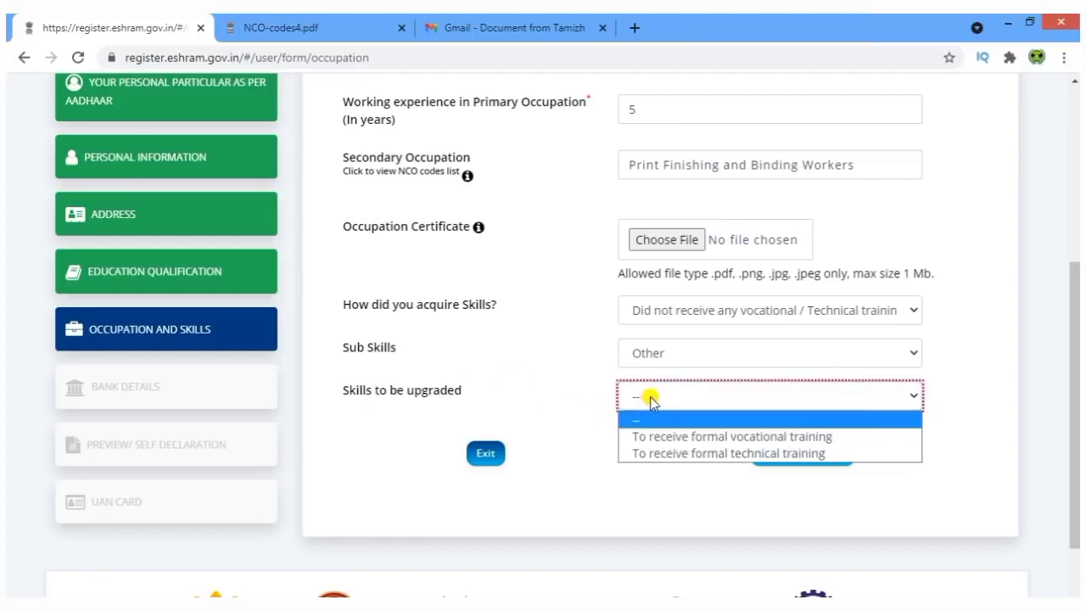
click(664, 437)
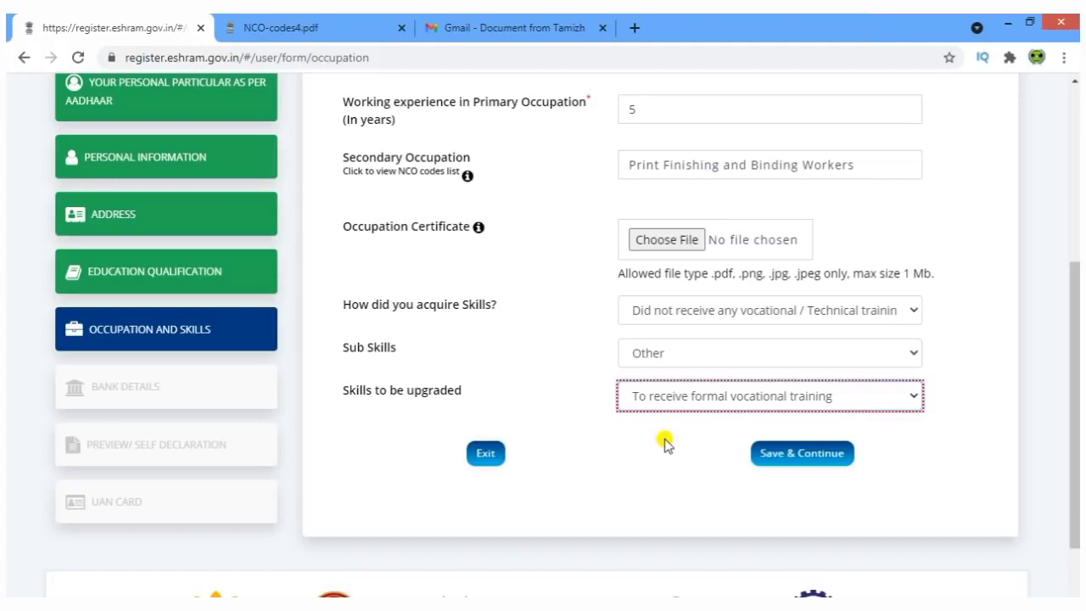
click(670, 399)
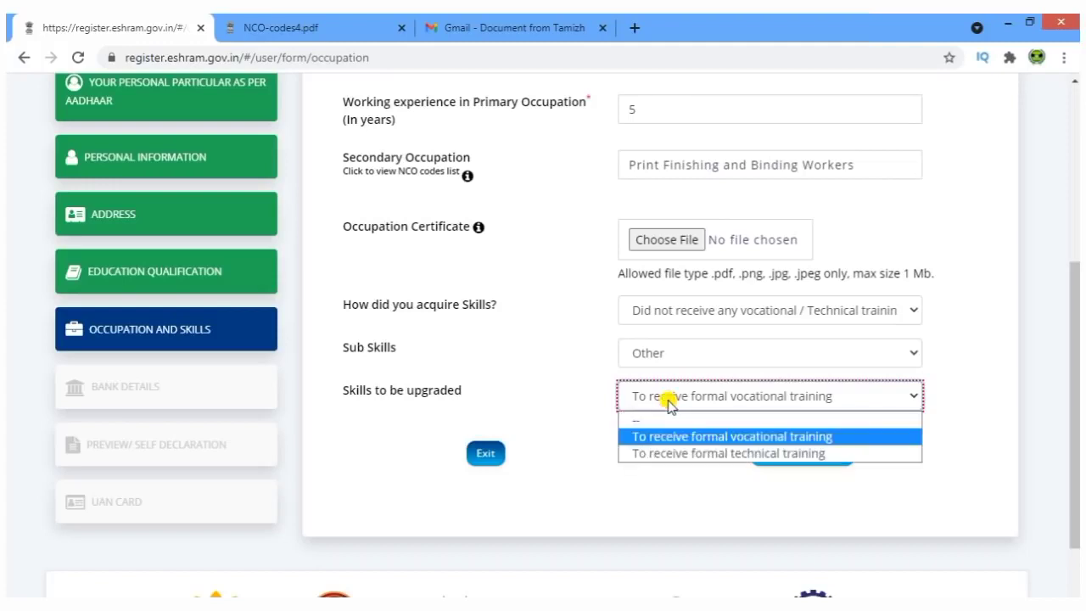
click(691, 454)
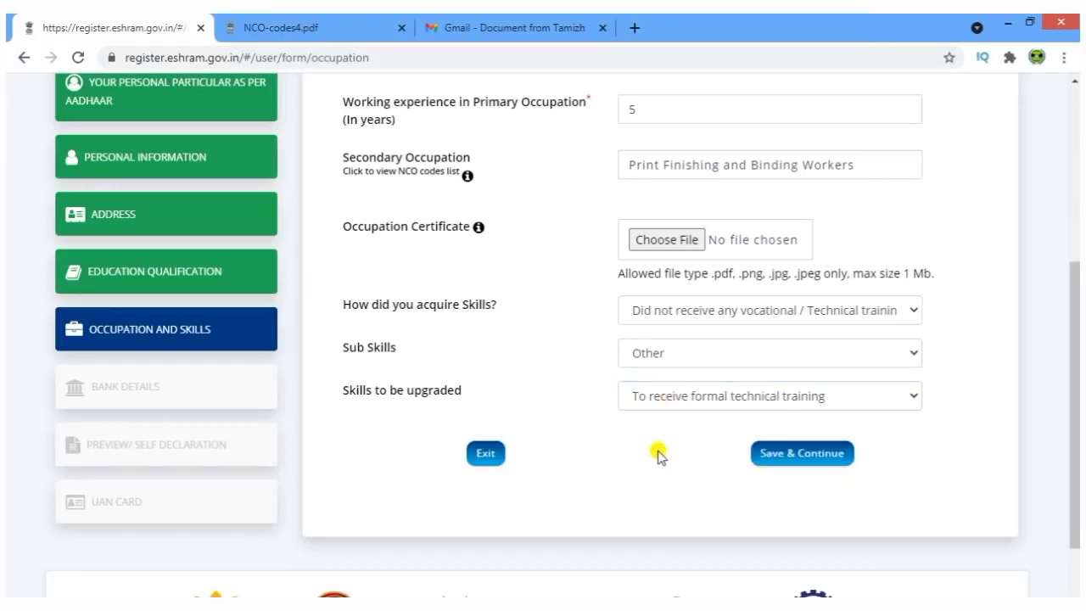
Step: Reset both skill questions to '--' and save the Occupation and Skills step
click(727, 312)
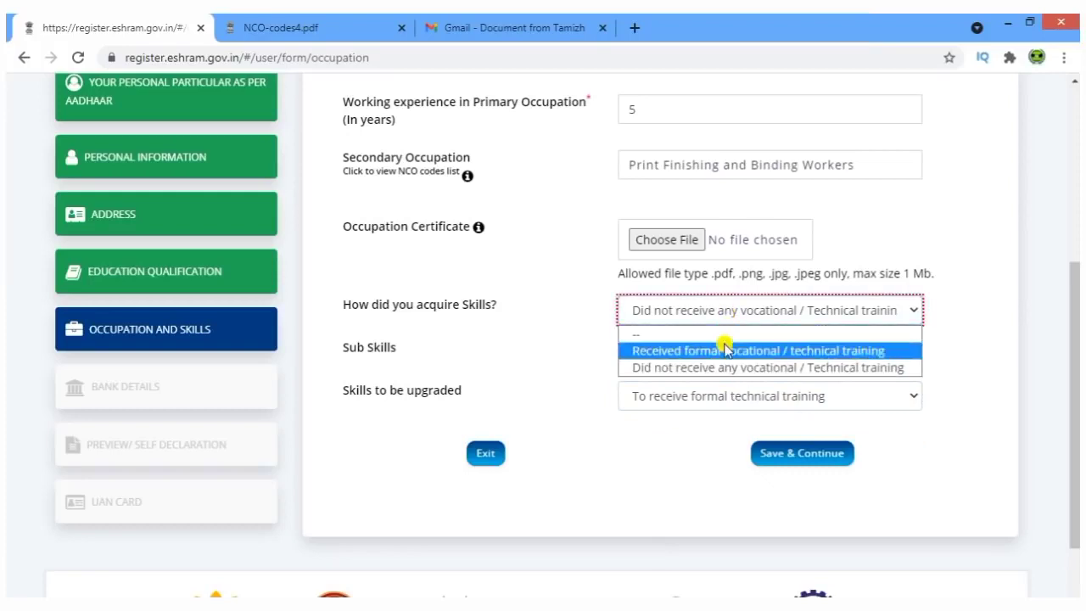
click(722, 349)
click(668, 309)
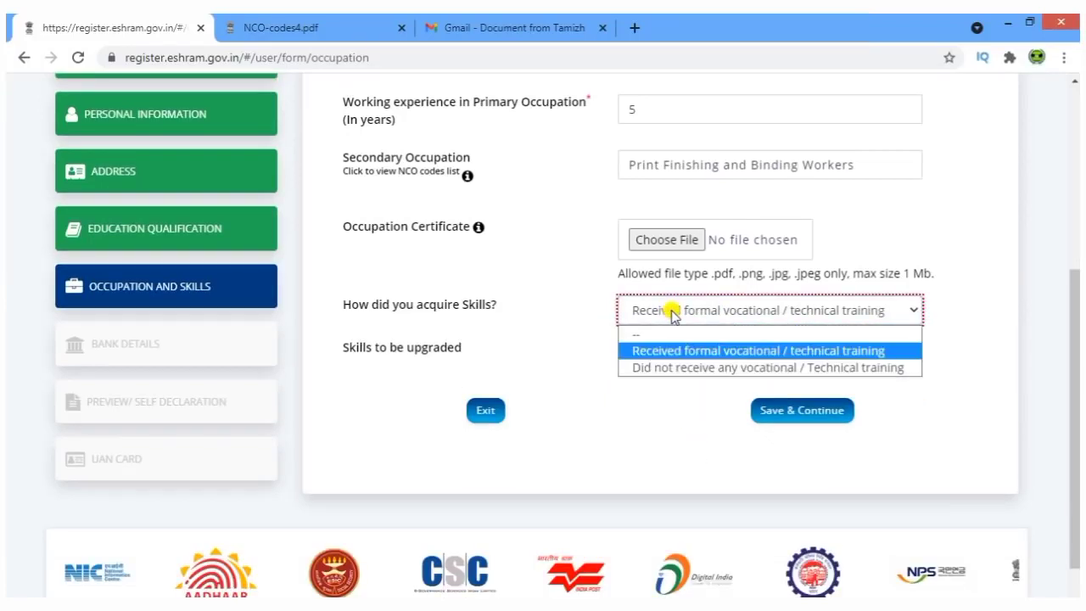
click(670, 333)
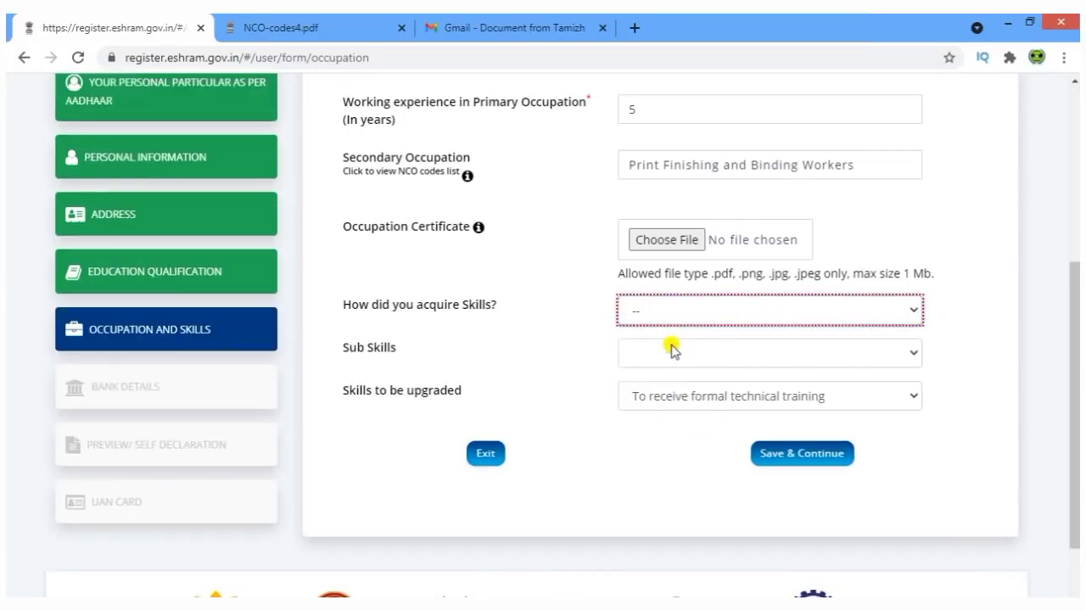
click(668, 392)
click(670, 424)
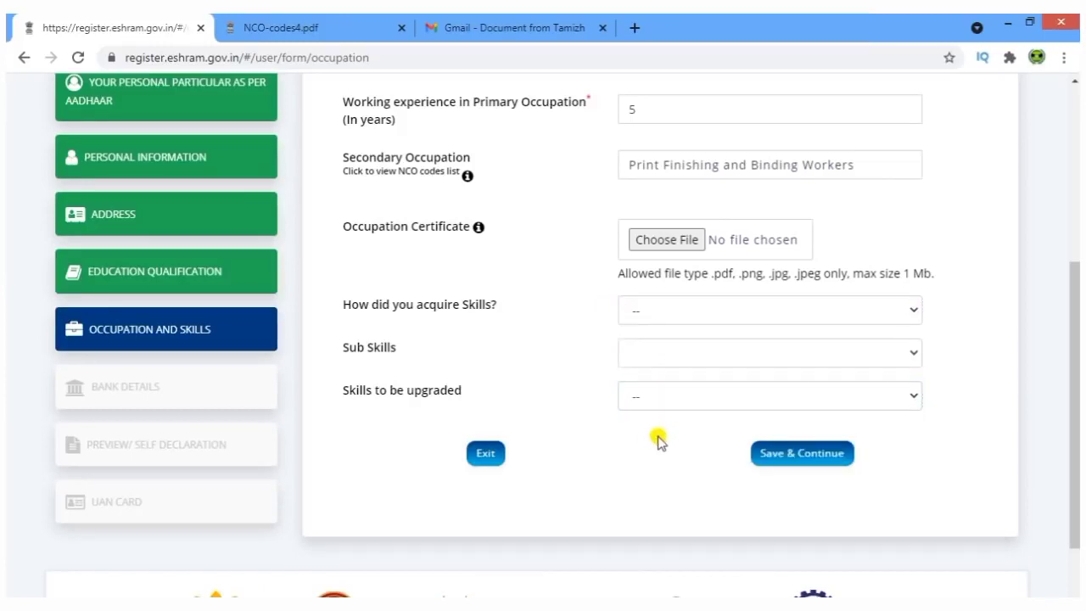
scroll(661, 475, up, 2)
scroll(661, 475, down, 2)
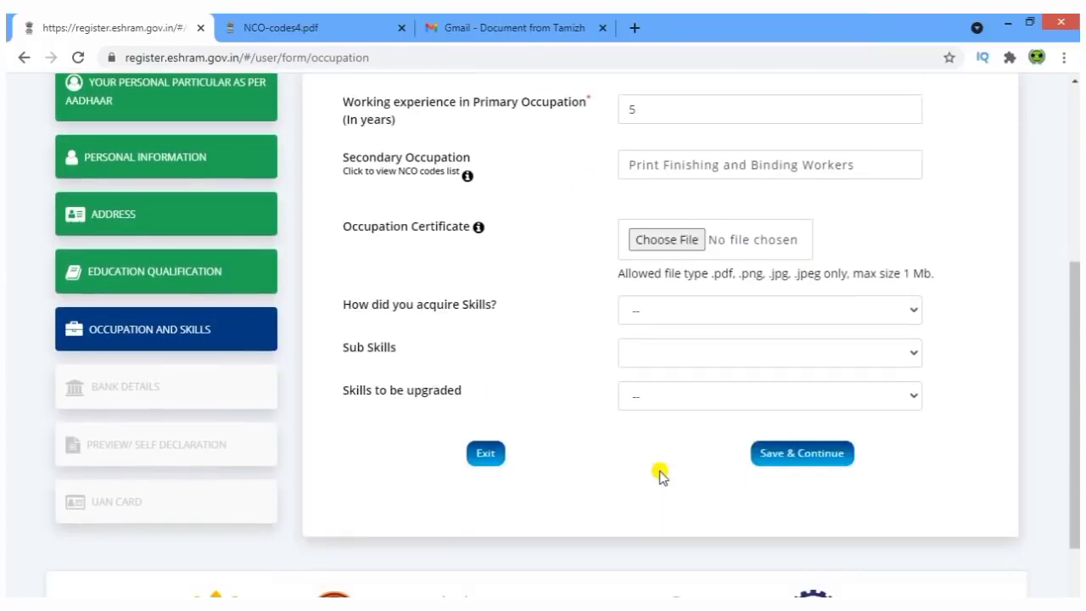
click(819, 457)
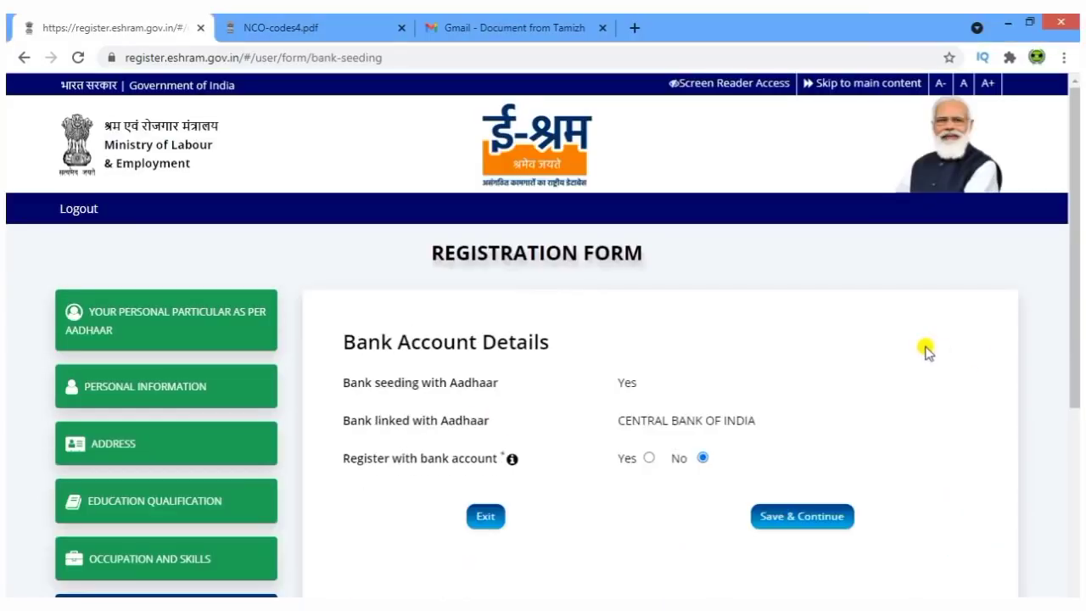
Step: Review Bank Account Details, noting the Aadhaar-seeded bank CENTRAL BANK OF INDIA
scroll(520, 235, down, 1)
drag(337, 257, 652, 260)
click(651, 259)
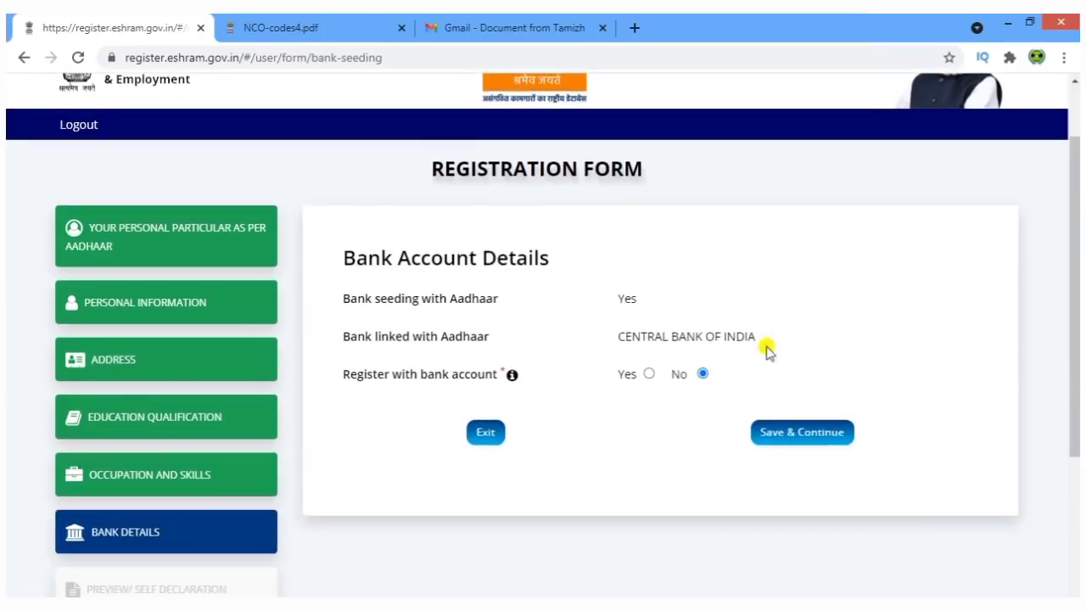
drag(341, 302, 572, 300)
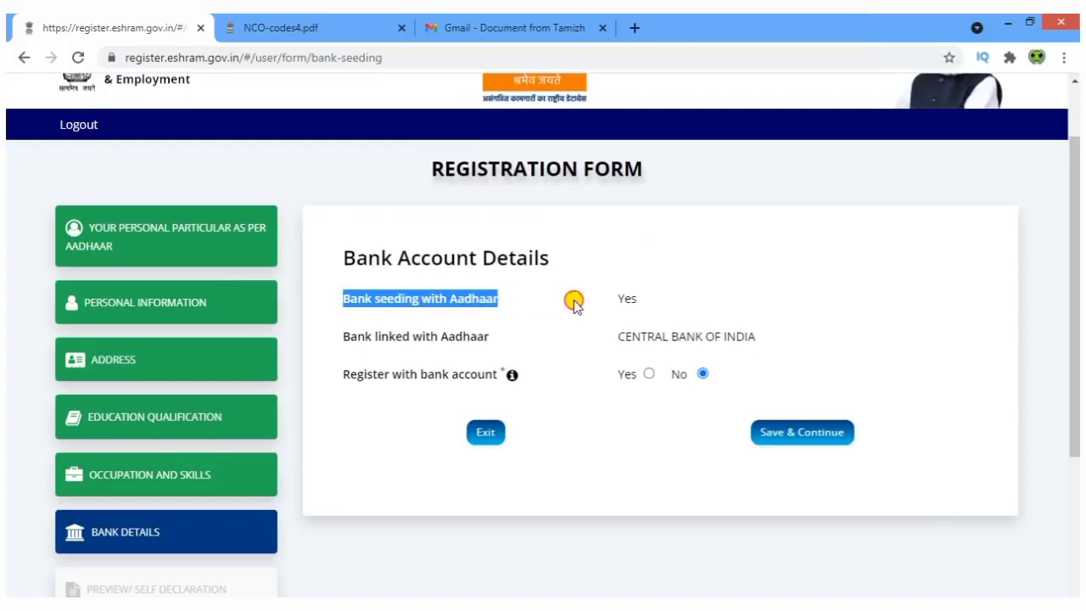
click(578, 303)
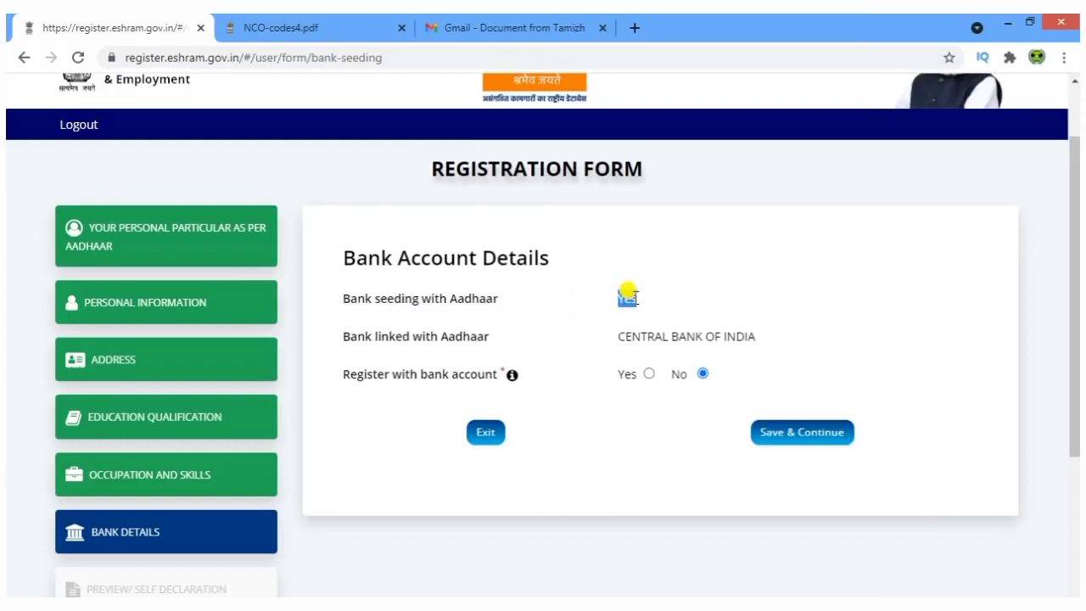
drag(619, 339, 793, 339)
click(795, 341)
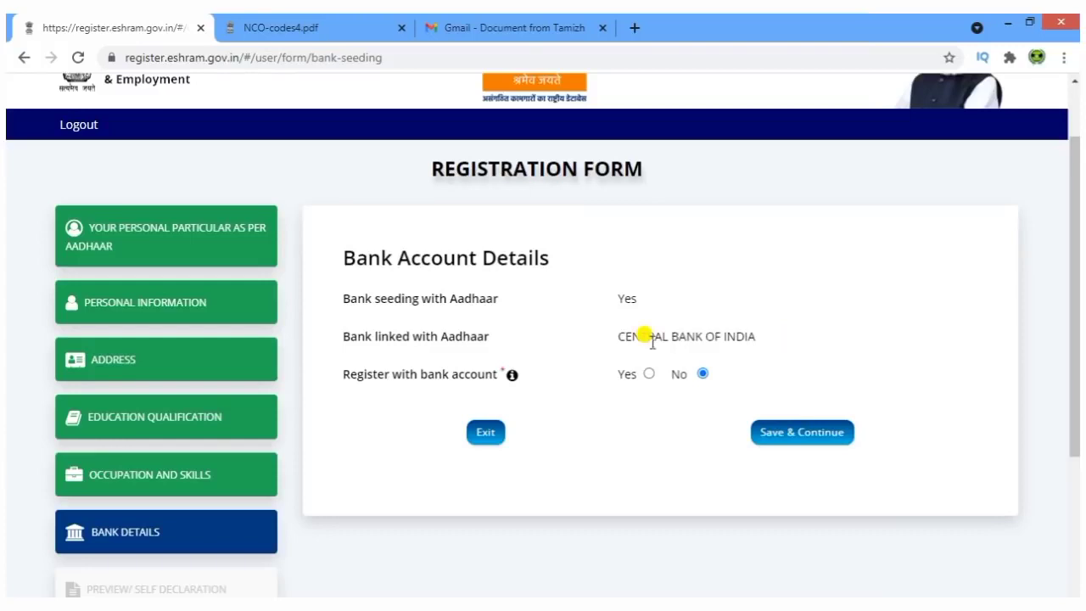
drag(342, 373, 547, 398)
click(547, 398)
Step: Set Register with bank account to Yes, revealing the account number, holder name and IFSC fields
click(649, 374)
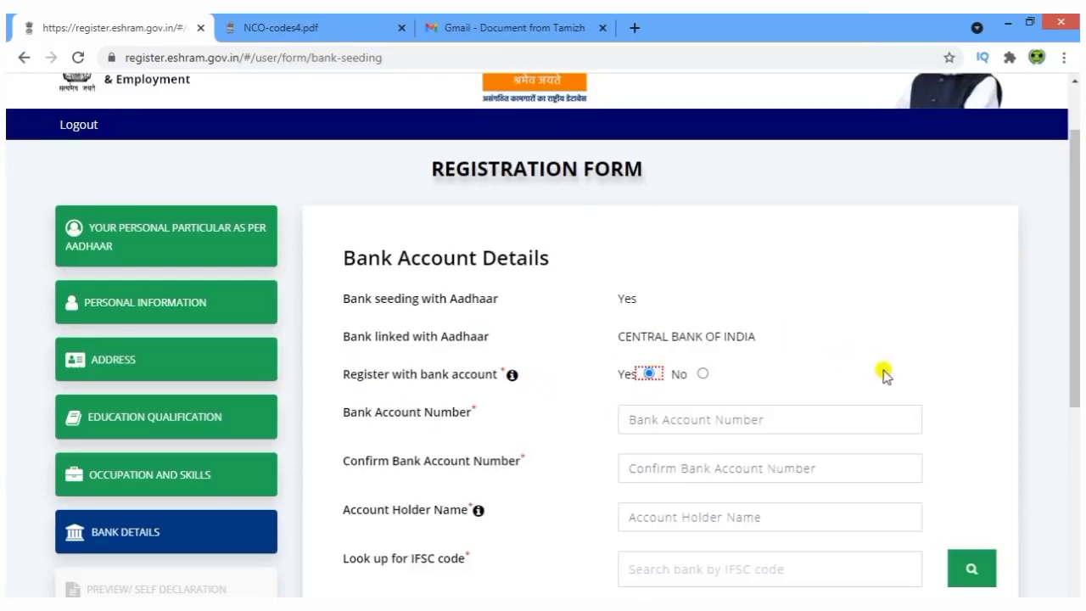
scroll(883, 375, down, 2)
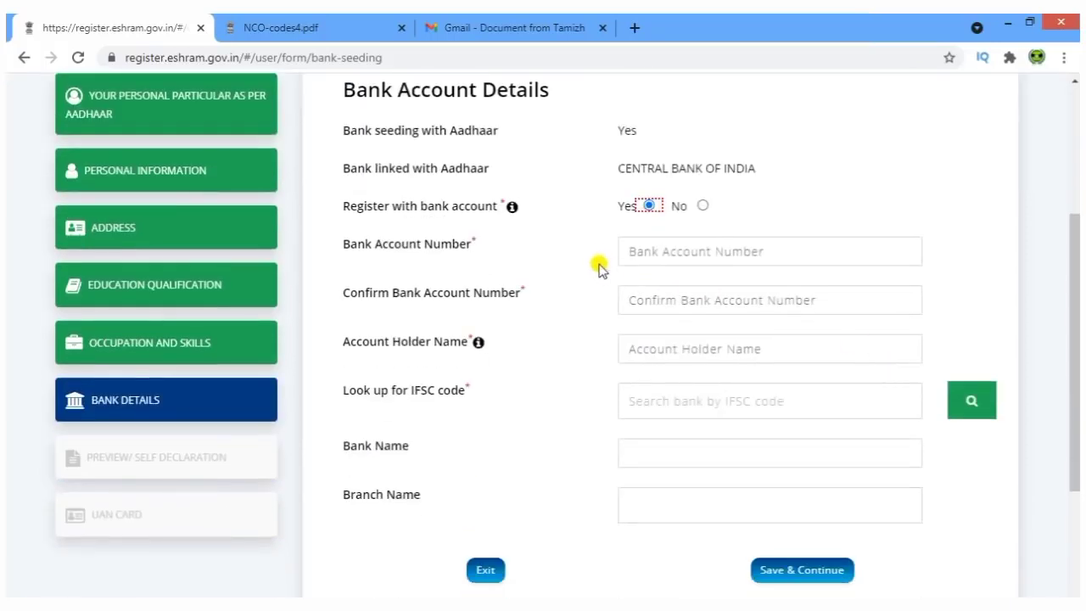
click(676, 253)
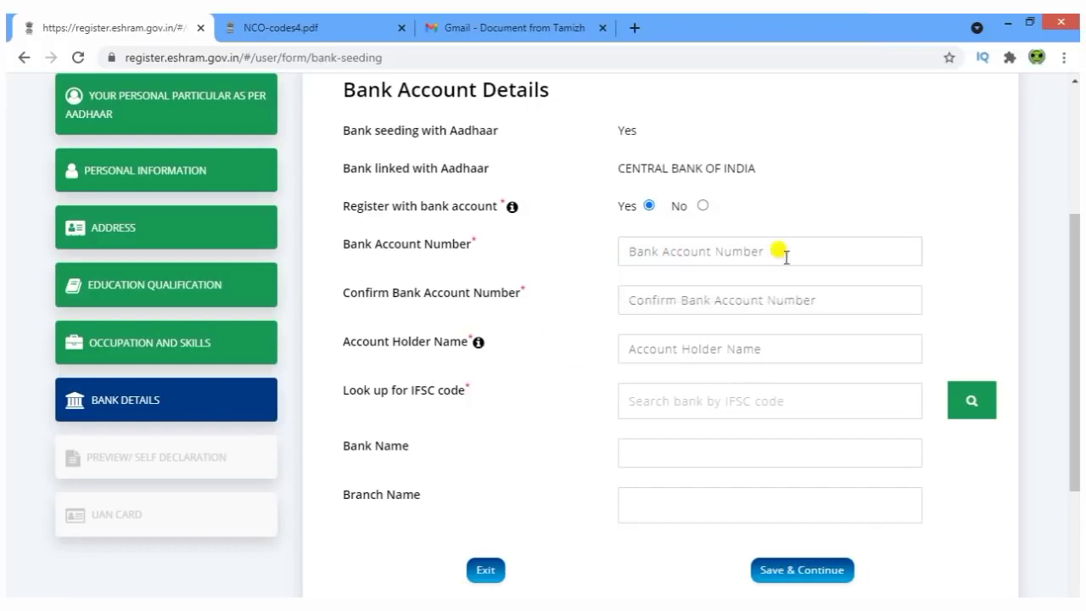
click(702, 205)
click(768, 206)
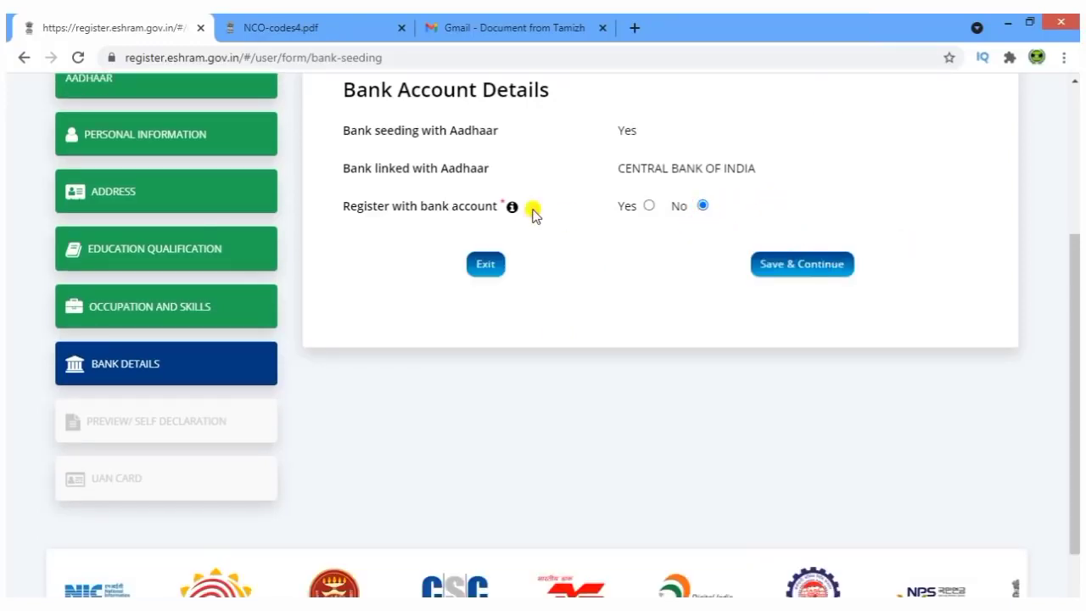
mouse_move(513, 208)
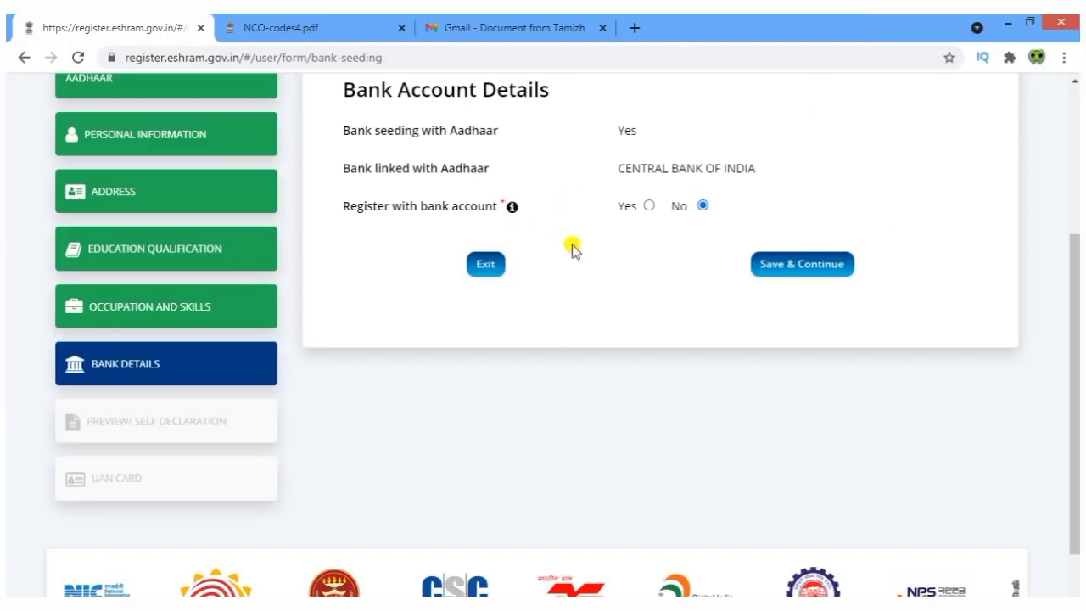
click(645, 206)
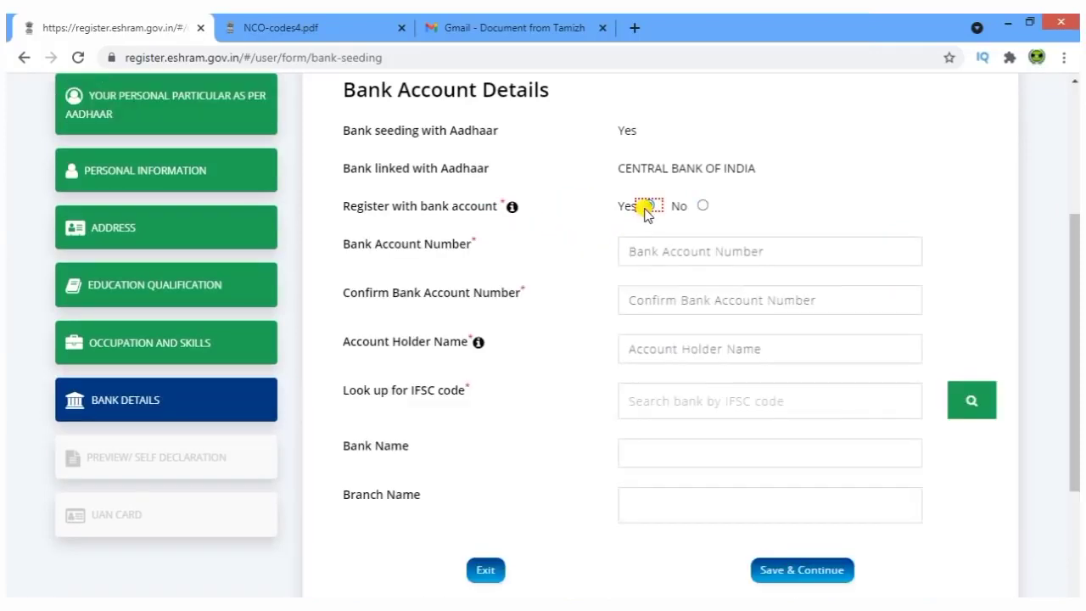
scroll(670, 225, down, 1)
Step: Enter and confirm the bank account number, then fill in the account holder's name
click(679, 166)
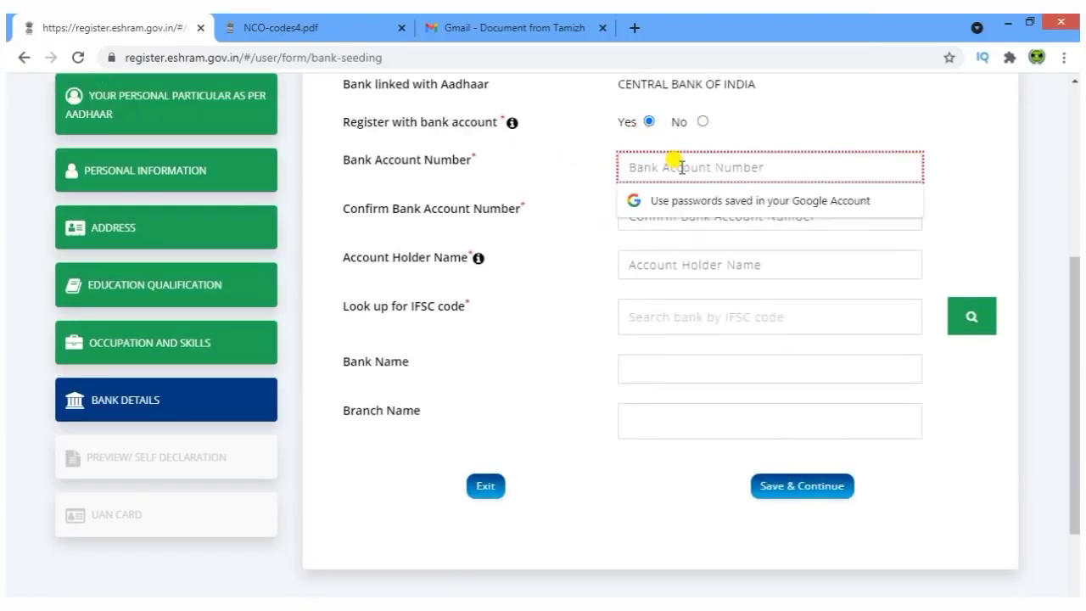
text(12)
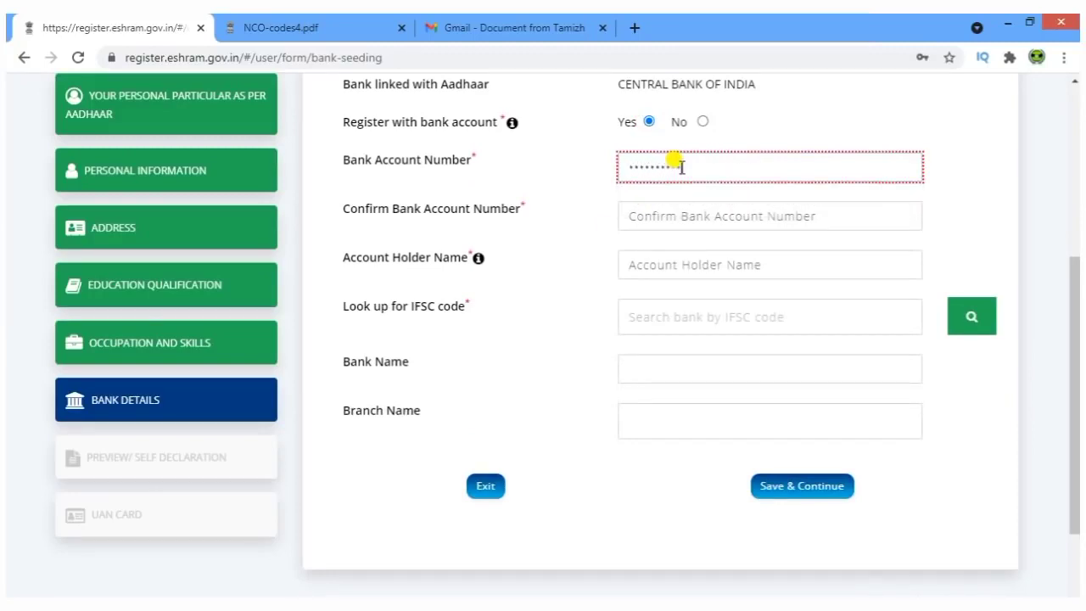
click(636, 208)
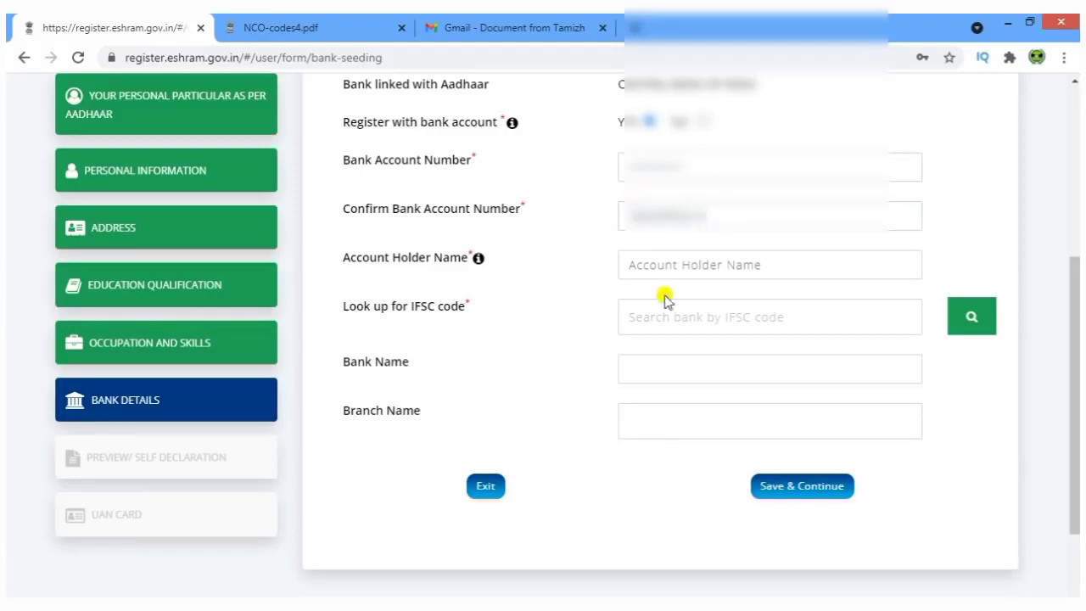
click(705, 268)
text(TAMILSELV)
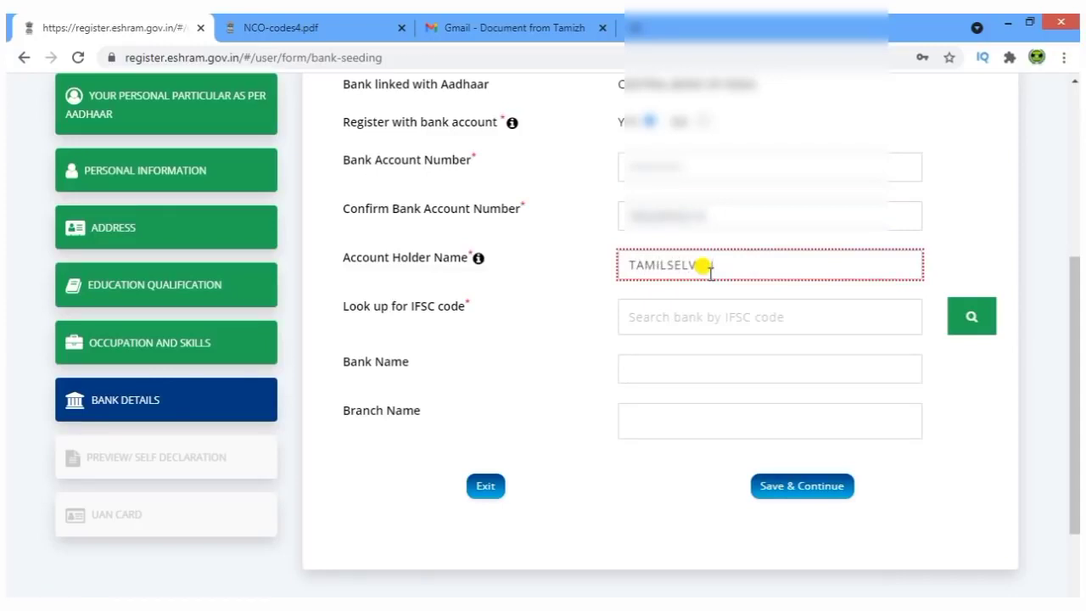
text(AN)
Step: Enter IFSC code CBIN0282647 and look up its branch
click(714, 316)
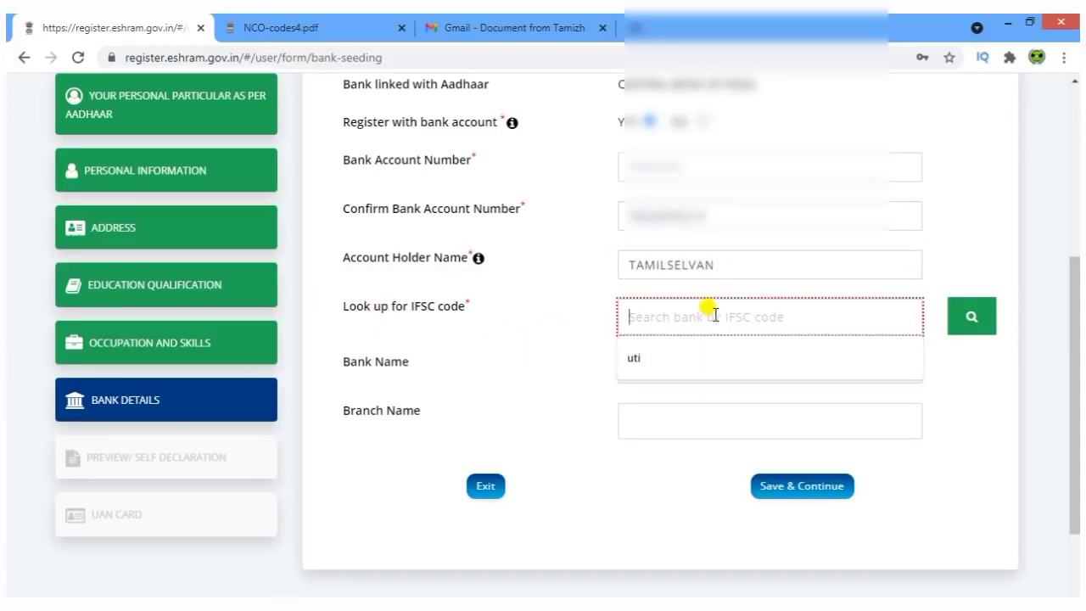
text(CBIN02826)
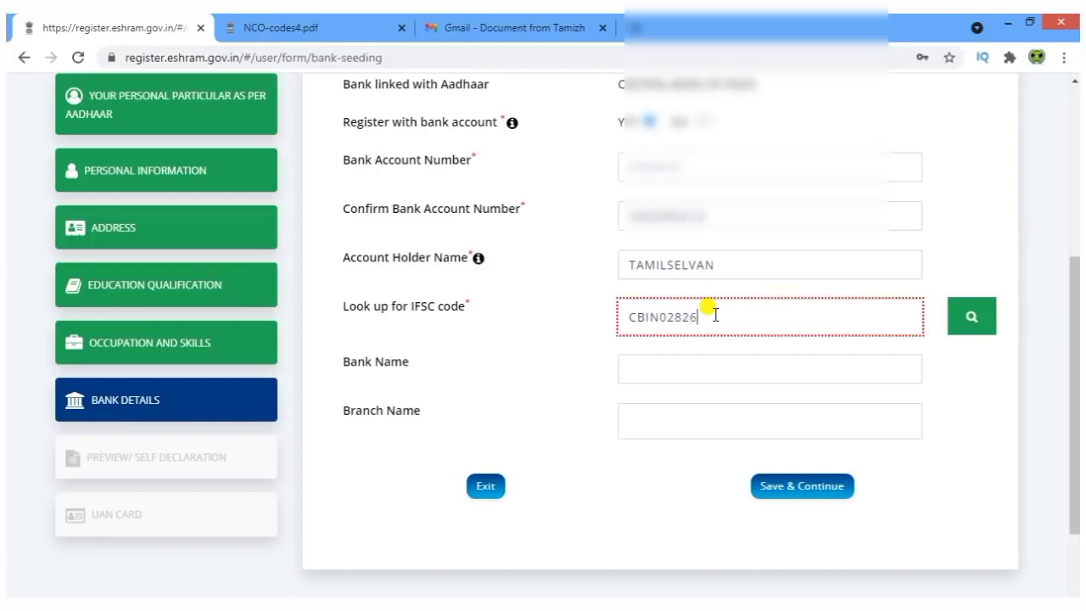
text(47)
click(487, 345)
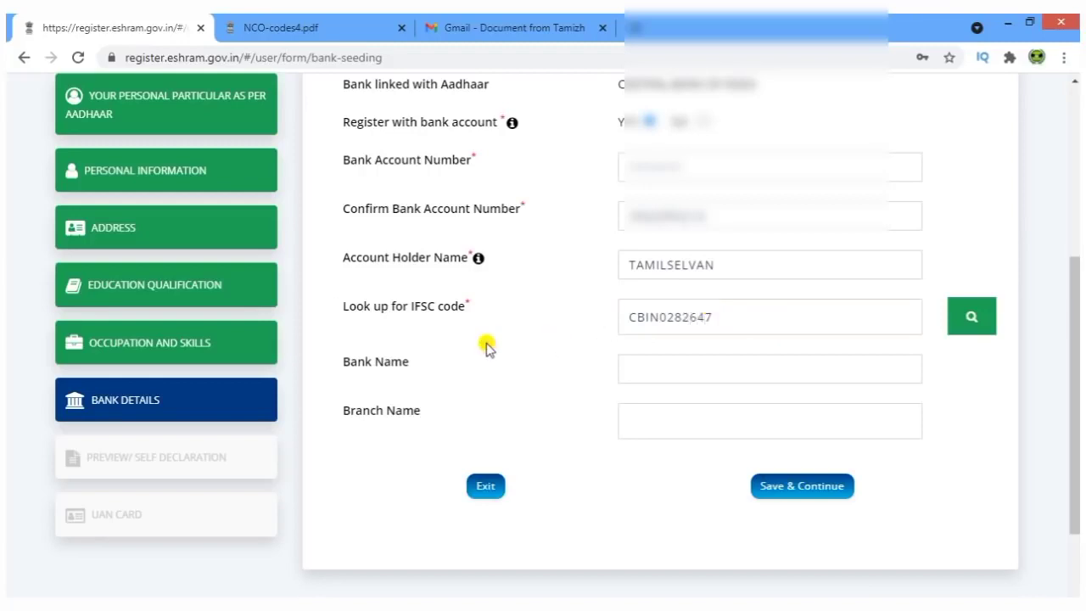
click(973, 322)
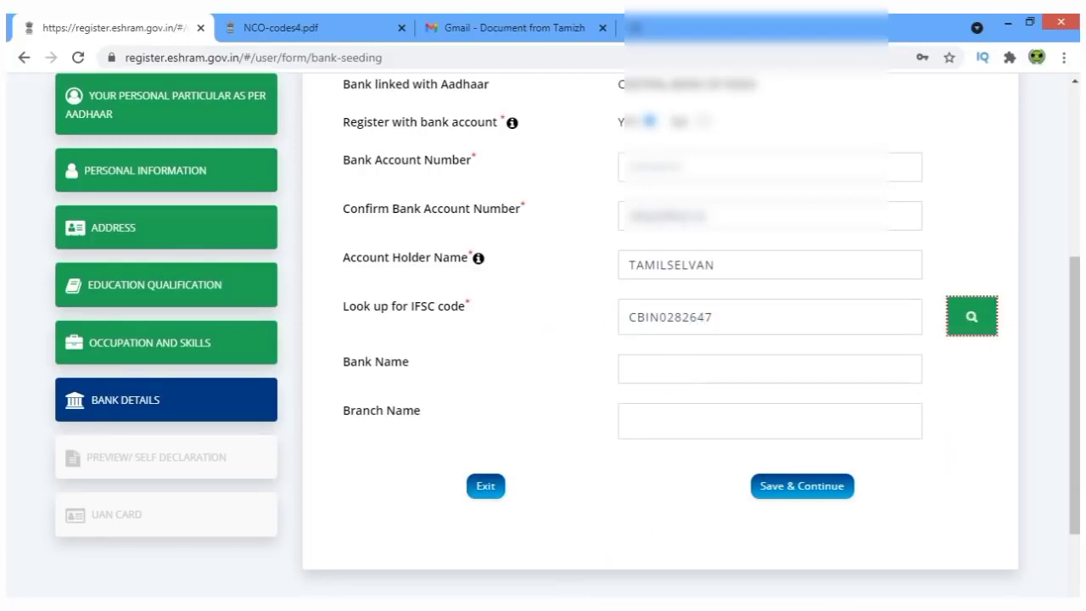
Step: Fill Bank Name and Branch Name as KILSIRUPAKKAM (TN), then save the bank details
click(682, 370)
text(CENTRAL BANK OF INDIA)
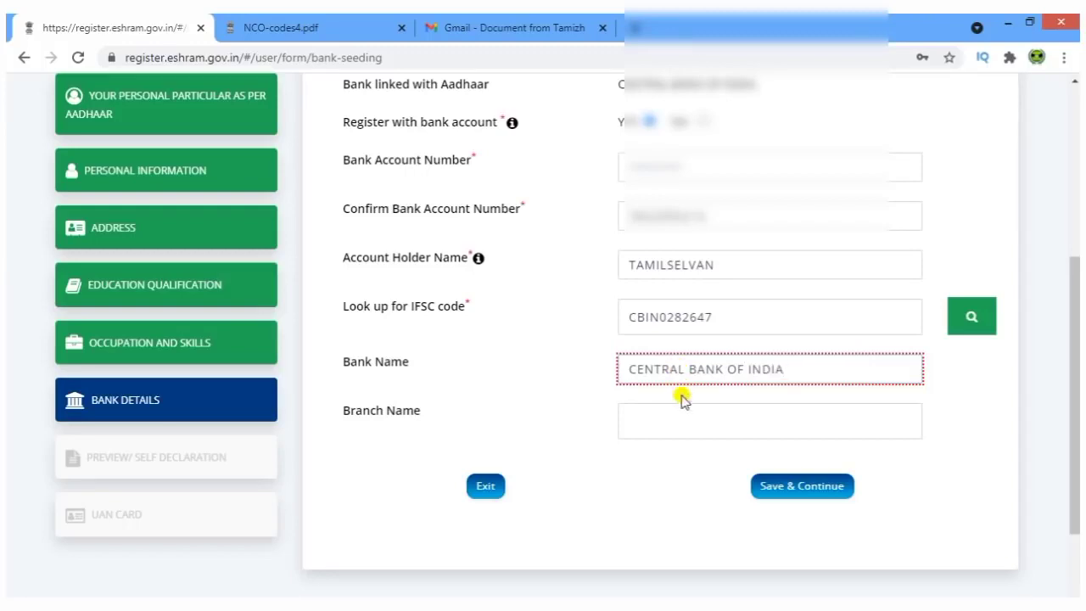
click(690, 410)
text(TIRUVANAMALAI)
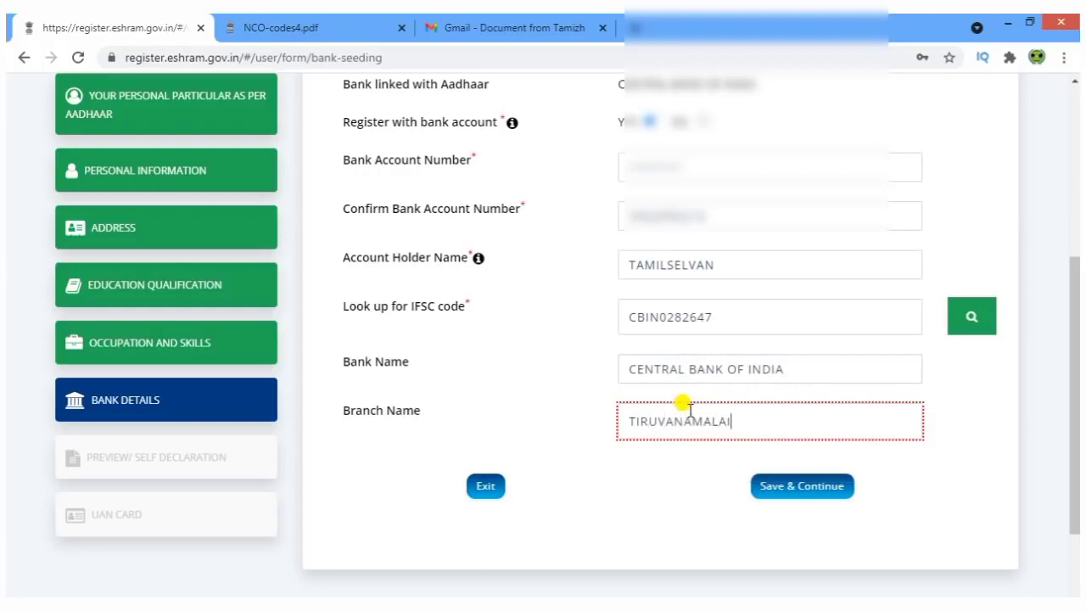
key(ctrl+a)
text(KILSIRUPAKKAM (TN))
click(667, 497)
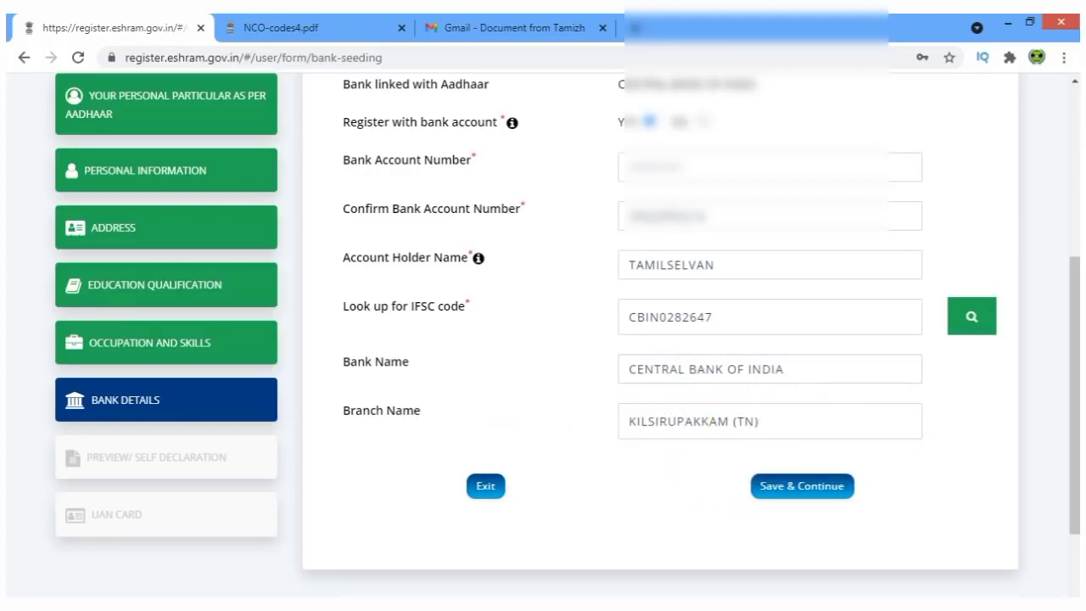
click(972, 328)
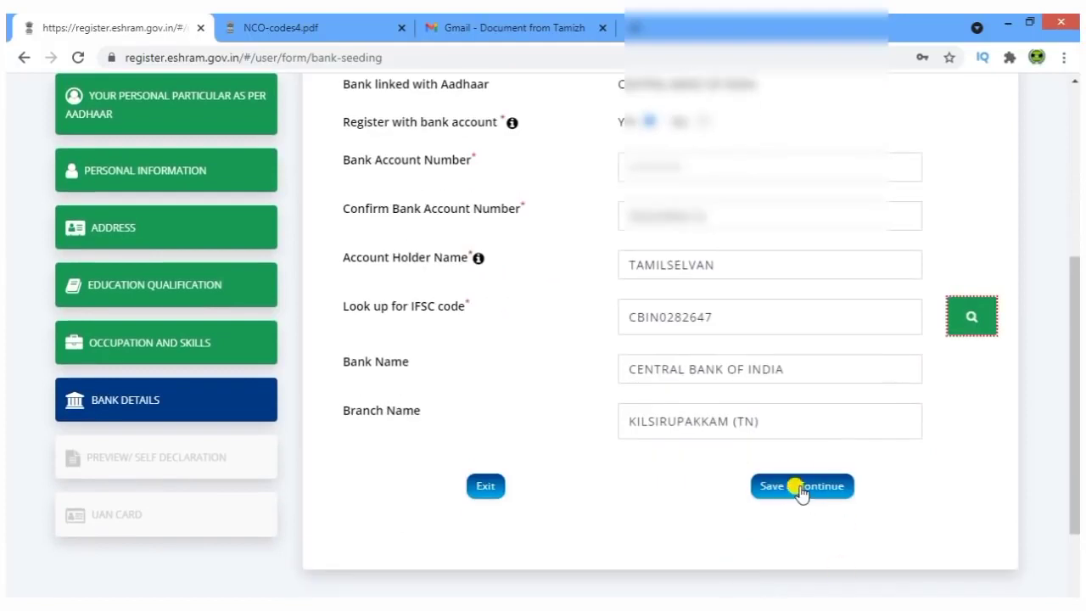
click(800, 486)
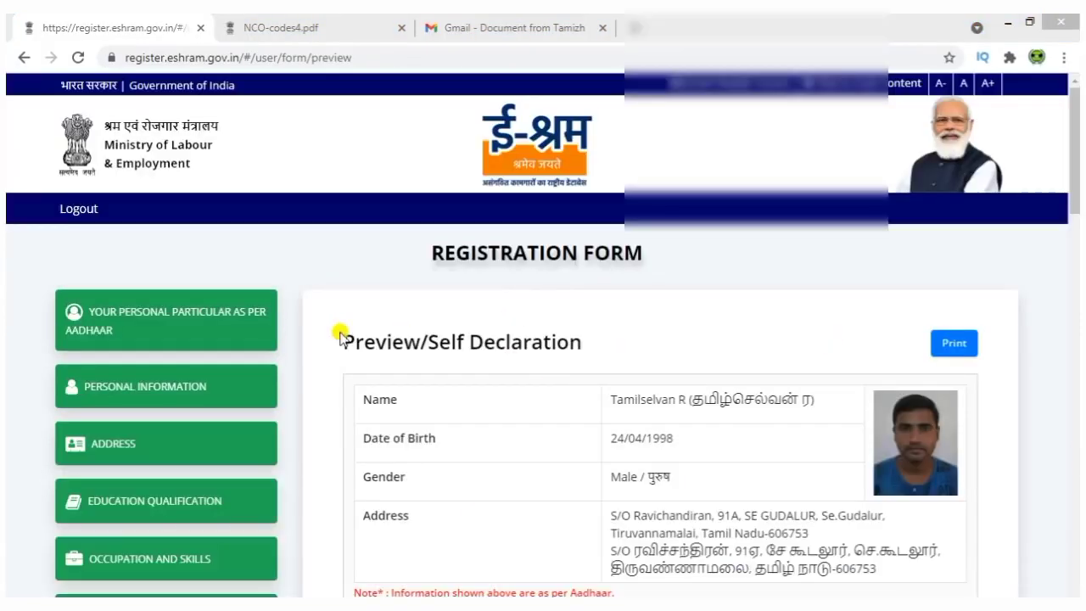
drag(341, 337, 577, 335)
click(676, 321)
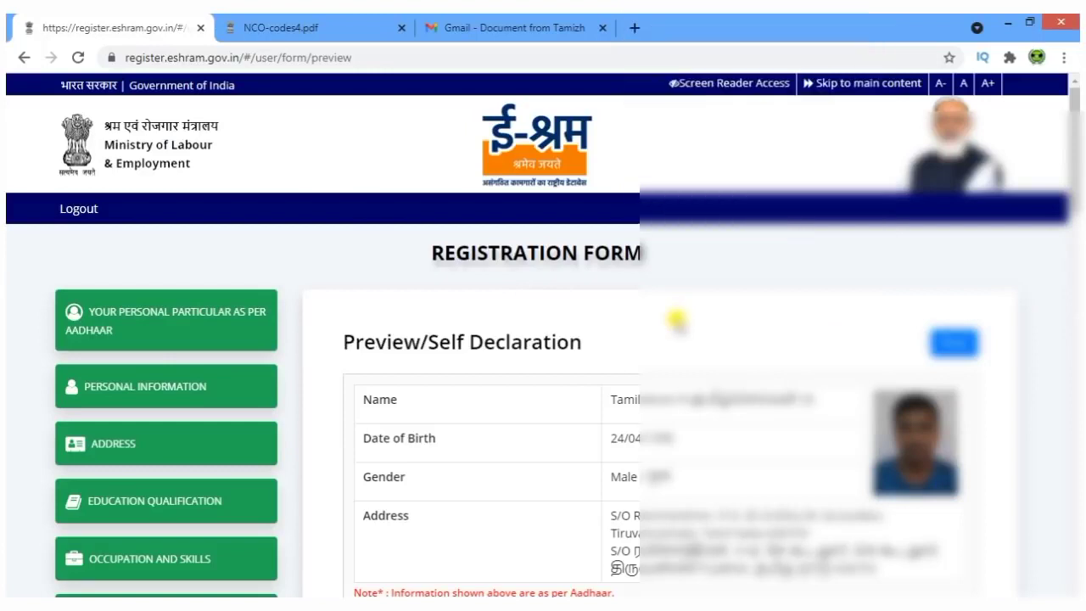
scroll(679, 321, down, 3)
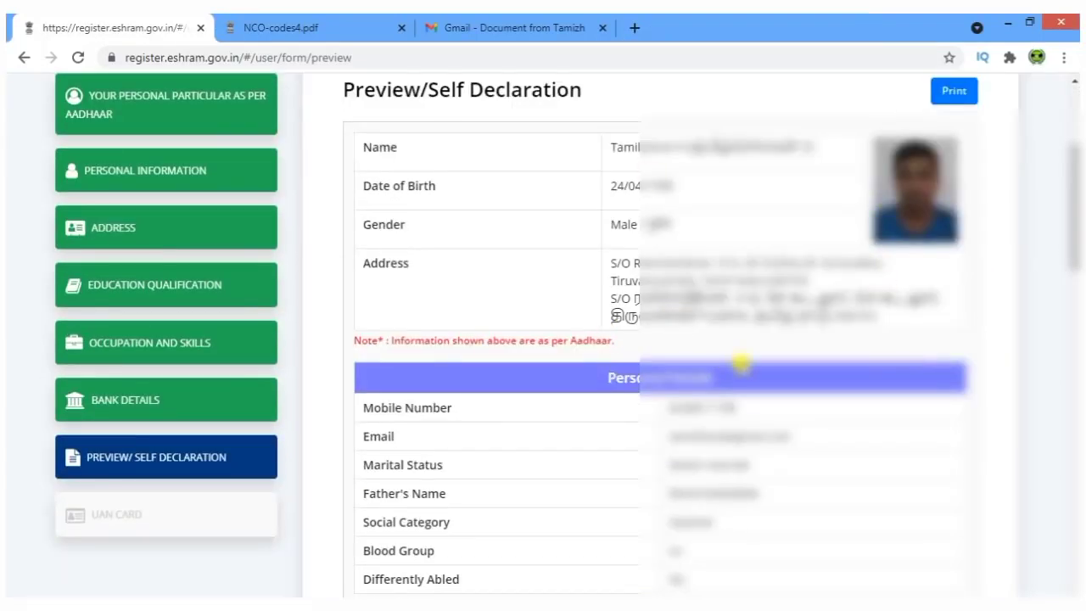
scroll(737, 359, down, 5)
scroll(739, 361, down, 3)
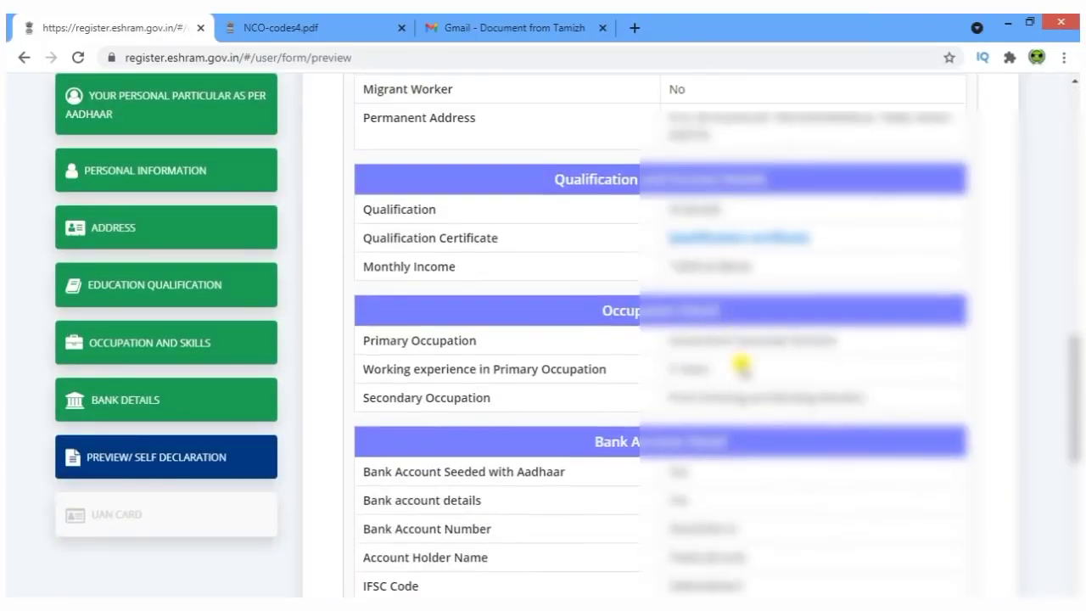
scroll(740, 367, down, 7)
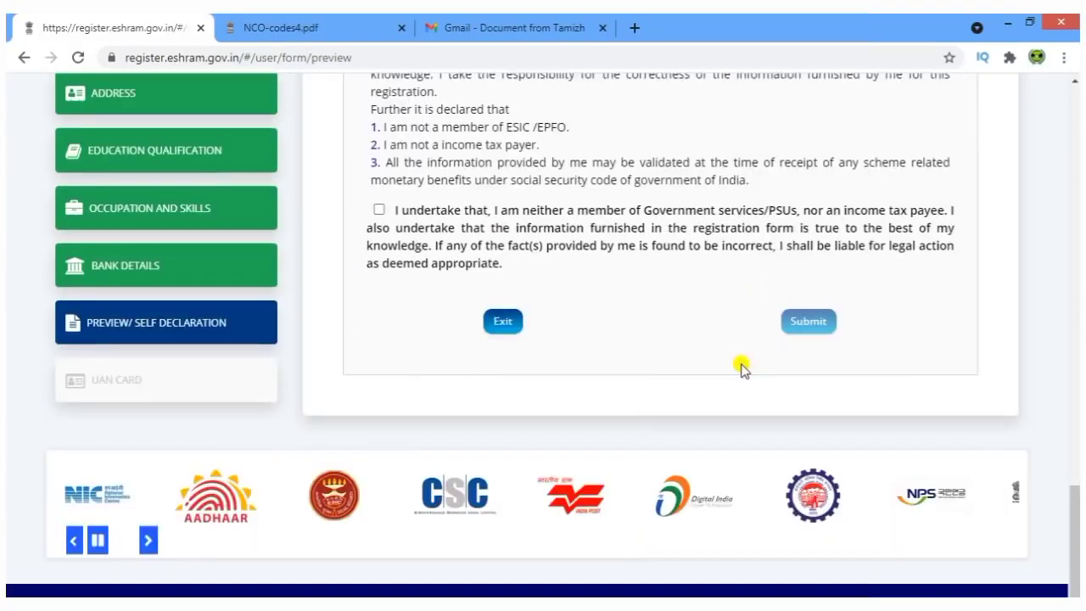
Step: Tick the self-declaration, enter and verify the OTP, and submit the registration
click(378, 211)
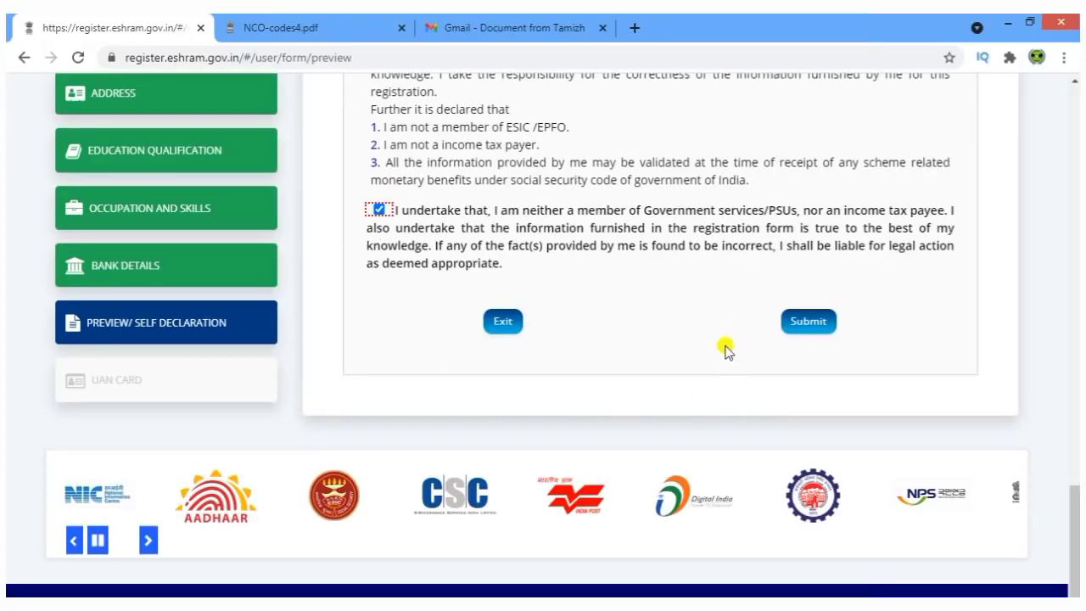
click(805, 326)
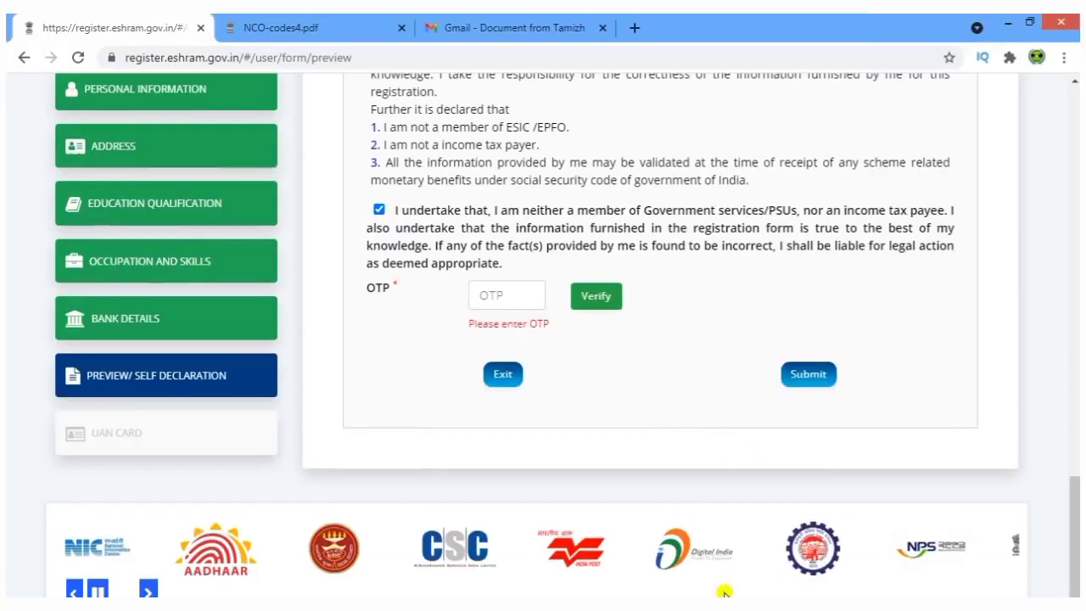
click(490, 292)
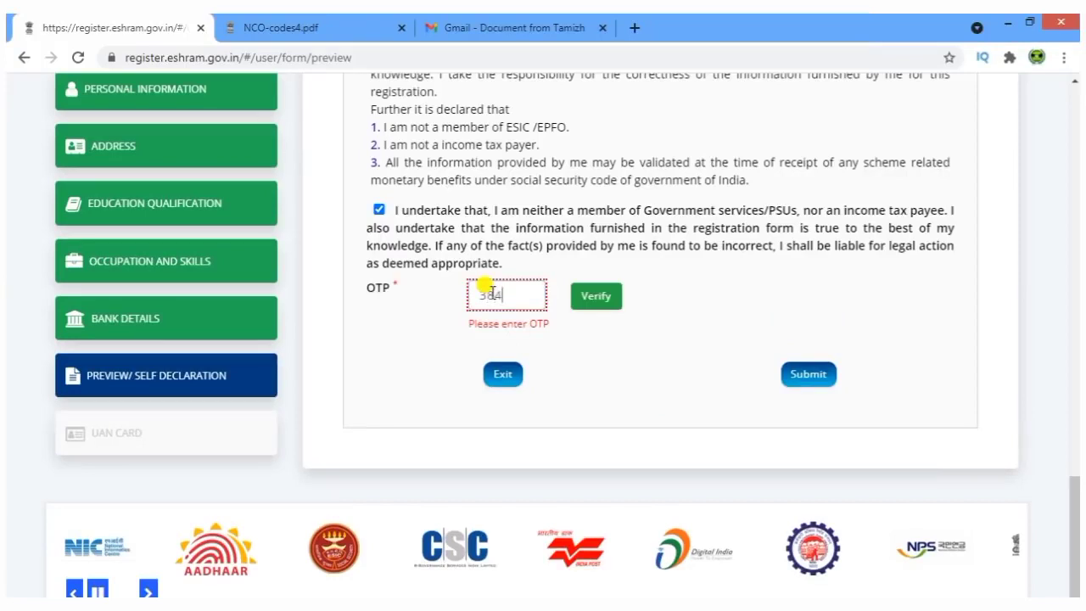
text(8)
click(645, 365)
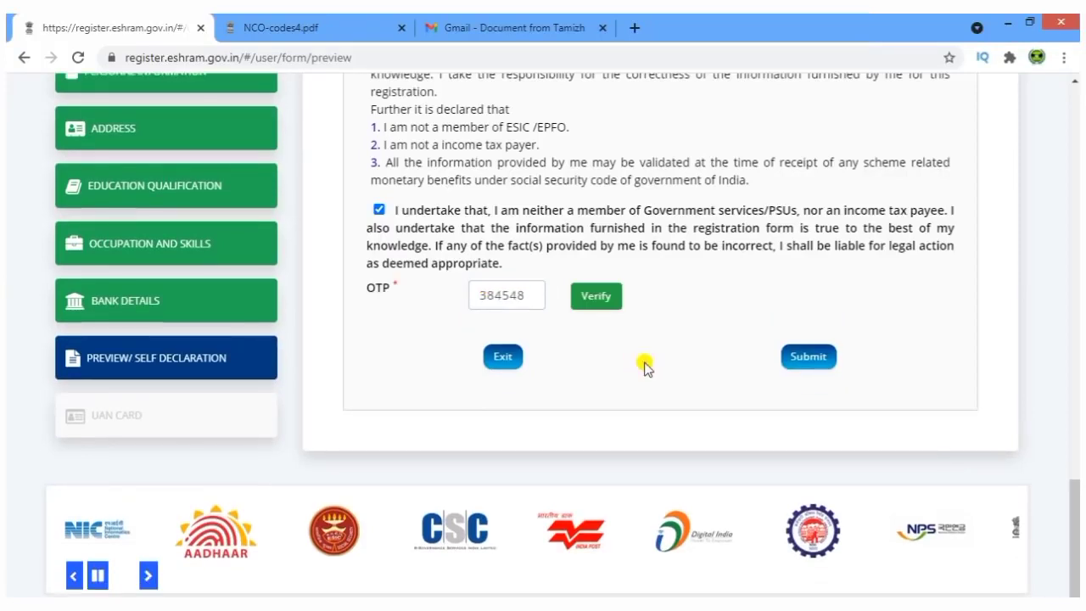
click(602, 296)
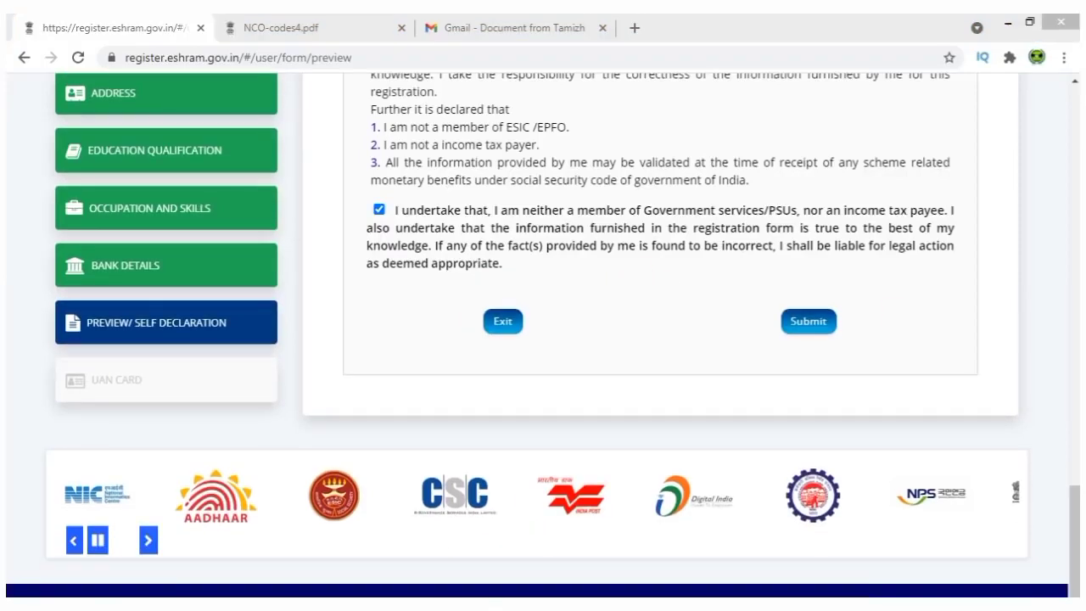
click(794, 326)
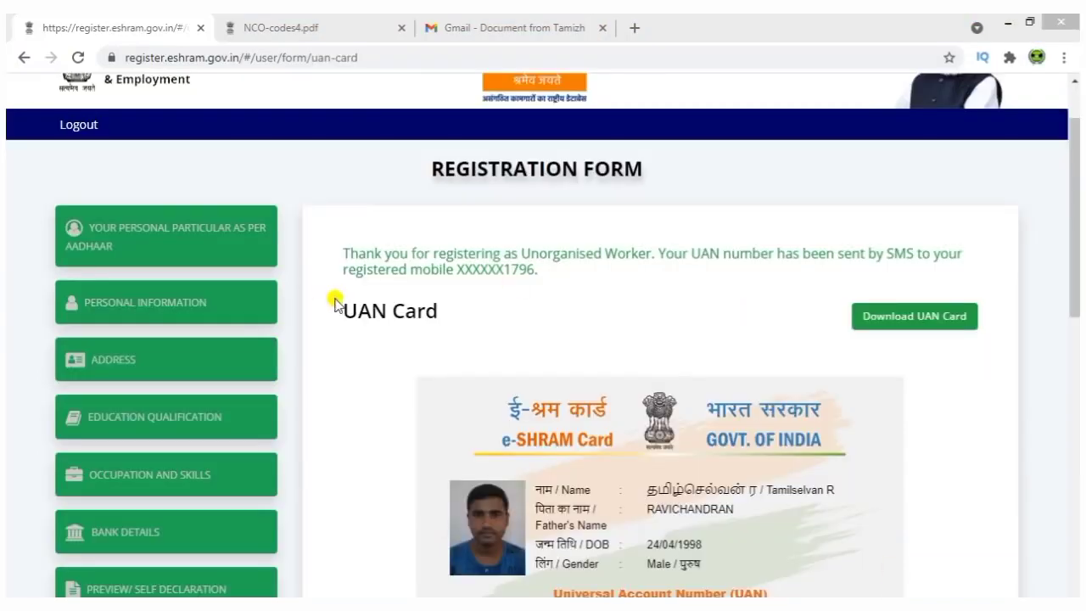
drag(343, 255, 377, 253)
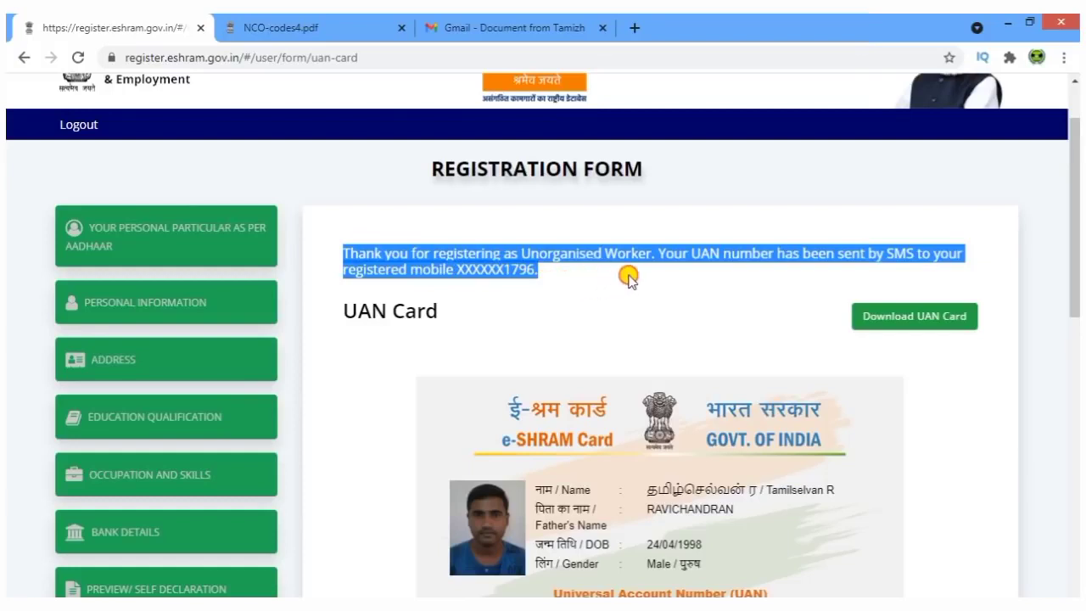
click(738, 278)
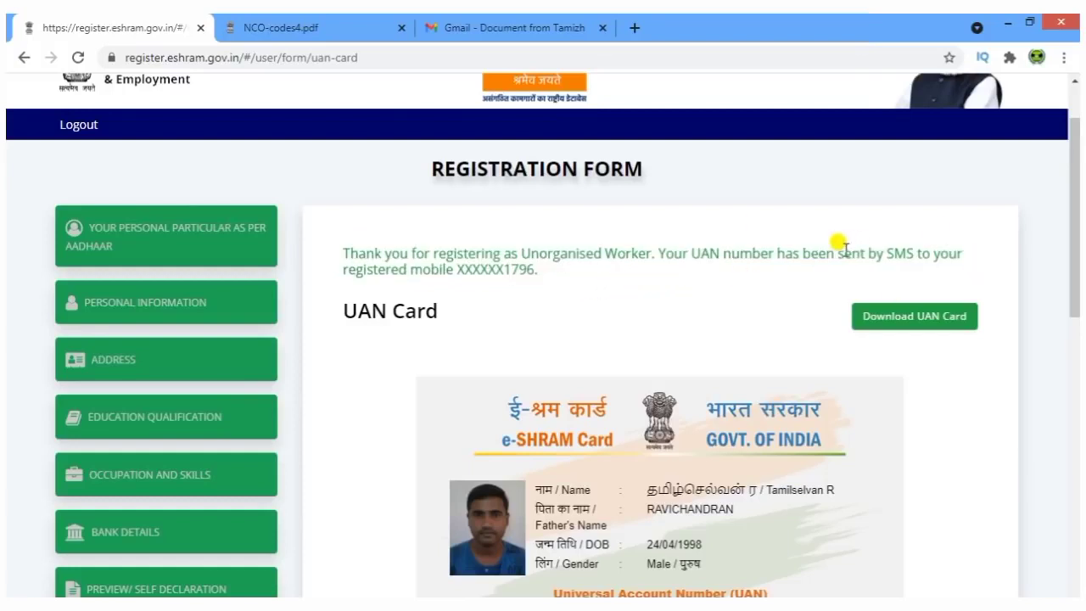
scroll(638, 282, down, 1)
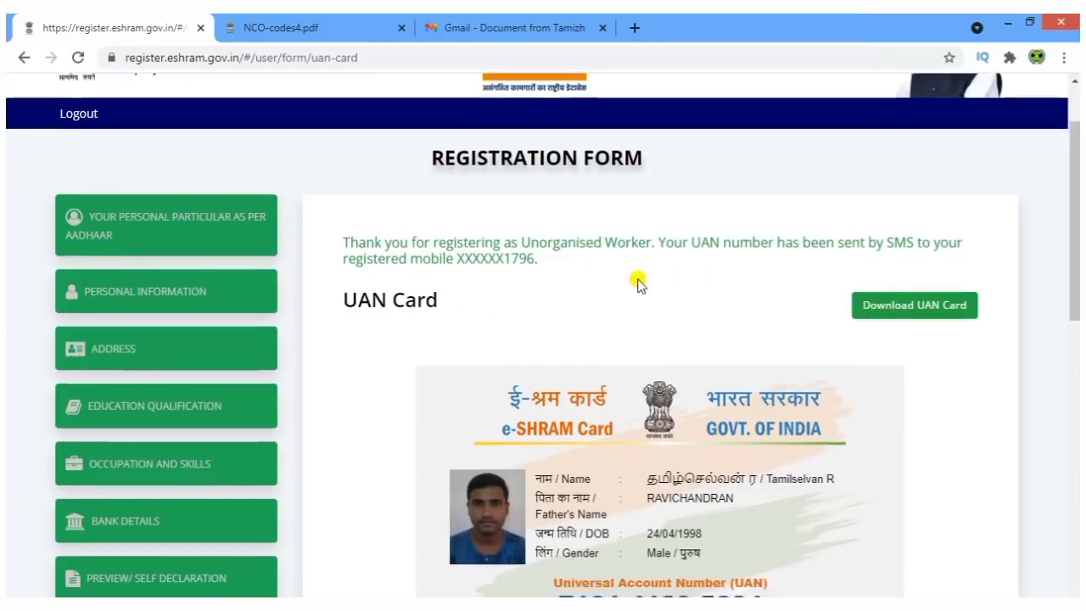
scroll(638, 283, down, 3)
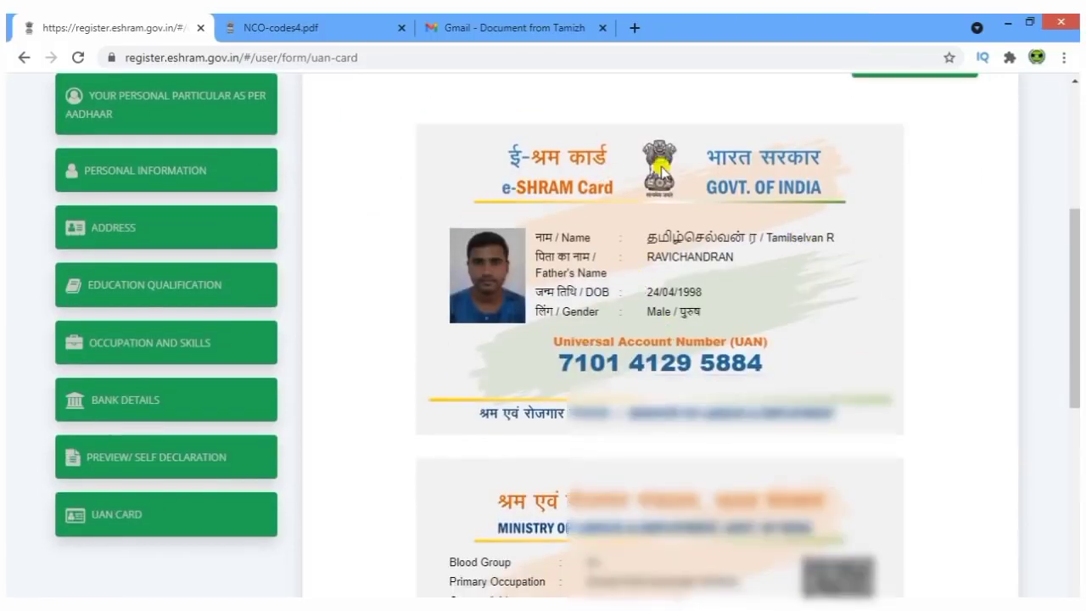
scroll(752, 232, down, 1)
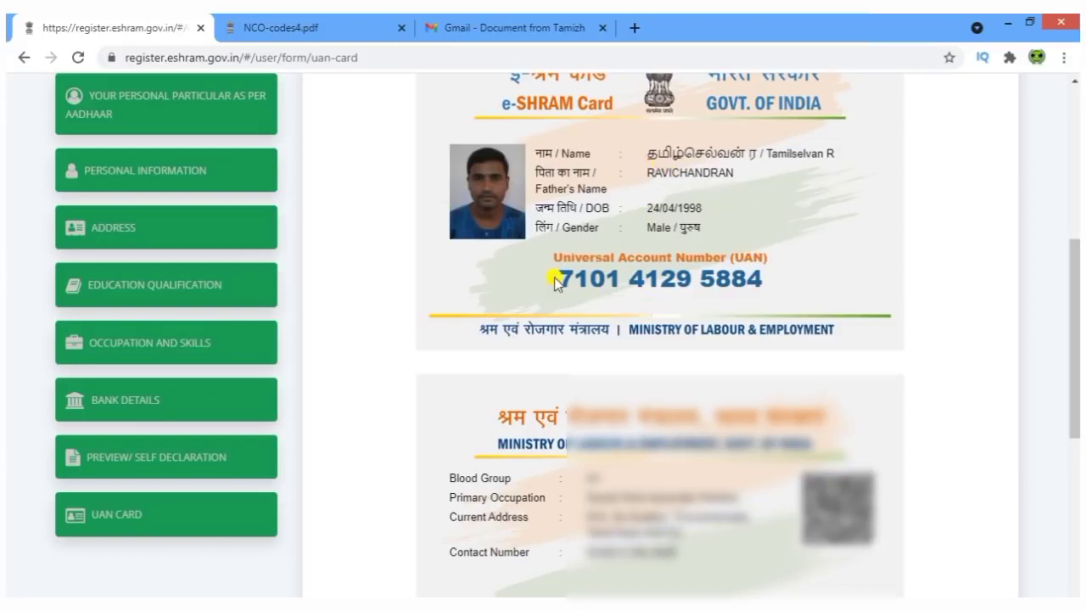
drag(555, 282, 799, 280)
click(799, 280)
scroll(799, 280, down, 2)
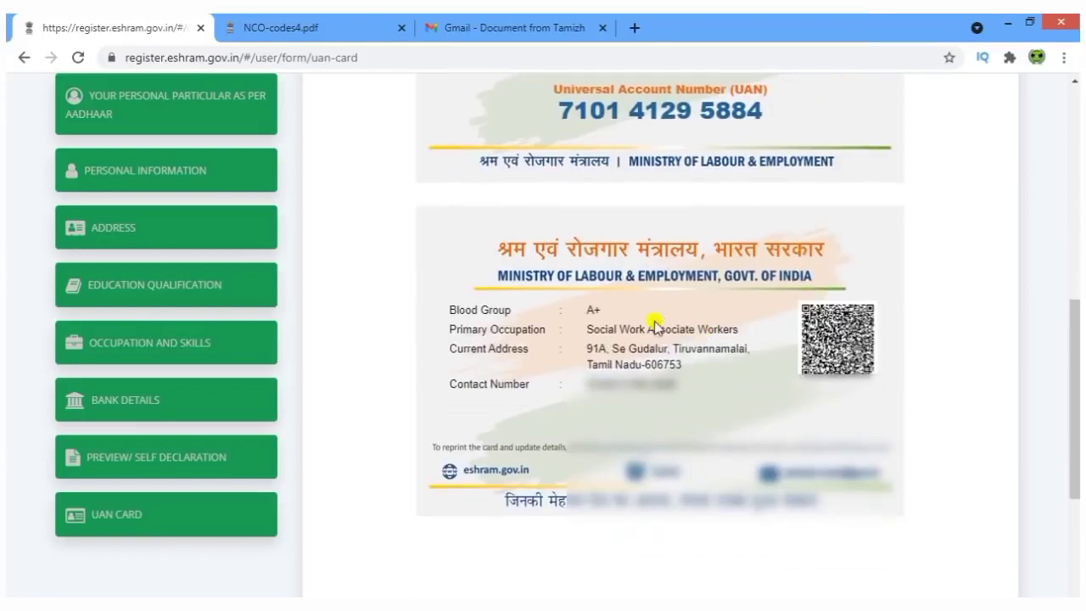
drag(583, 309, 723, 383)
click(723, 383)
scroll(1012, 489, up, 6)
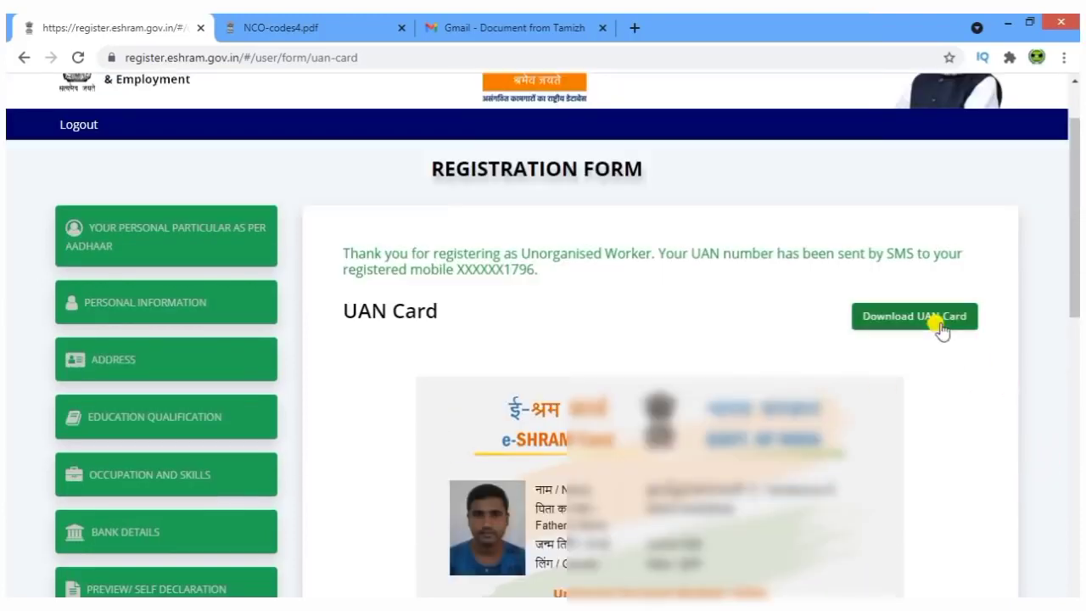
Step: Download the UAN card as uan-card.pdf, view both sides, then return to the e-Shram tab
click(940, 325)
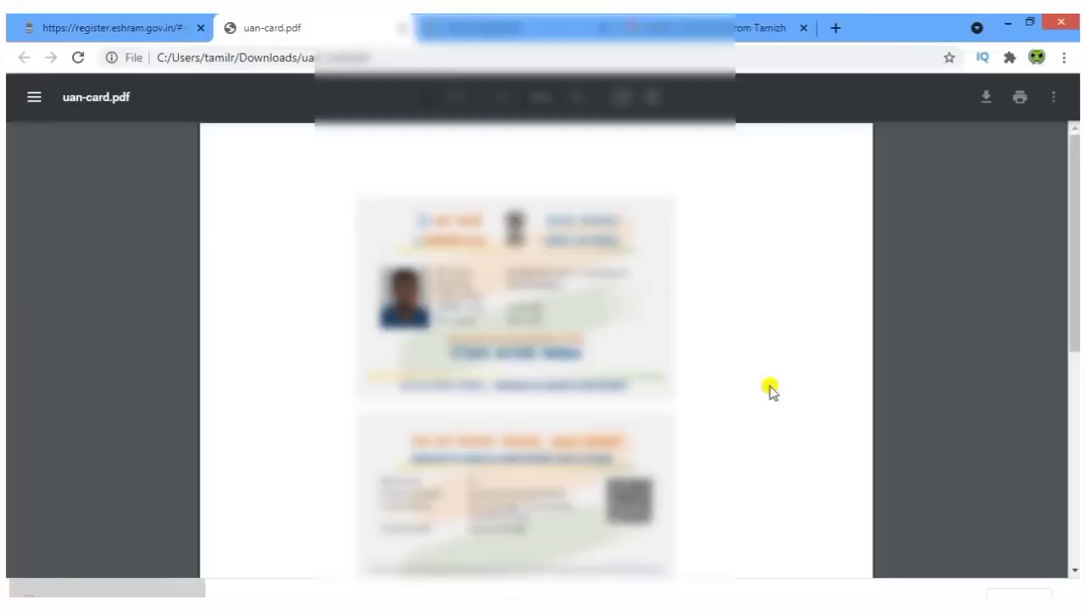
scroll(770, 324, down, 1)
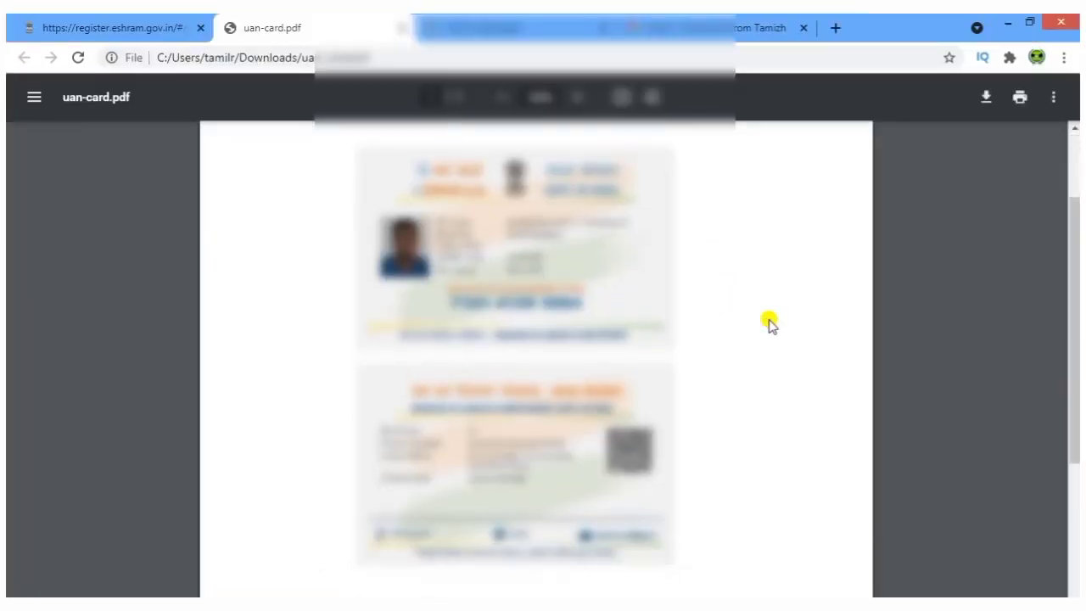
scroll(770, 324, down, 3)
scroll(770, 324, up, 4)
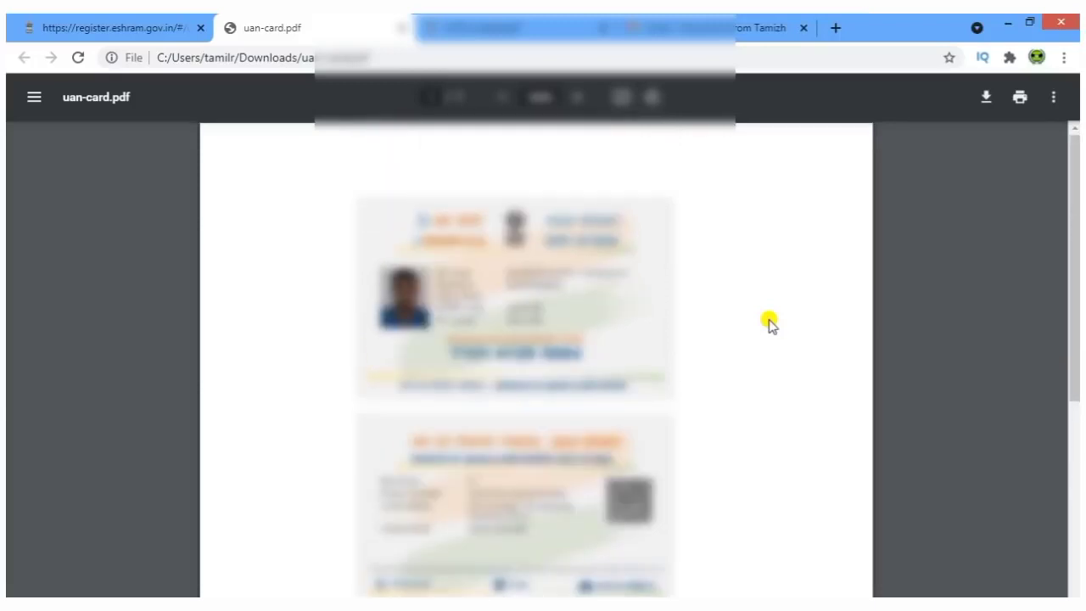
click(151, 28)
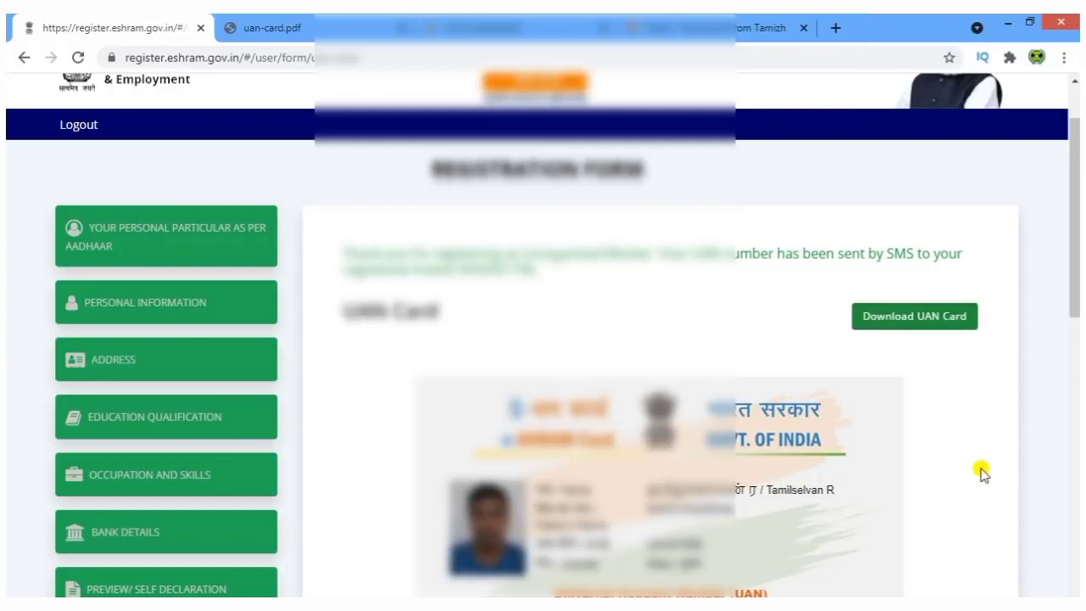
scroll(982, 473, down, 5)
scroll(982, 470, down, 1)
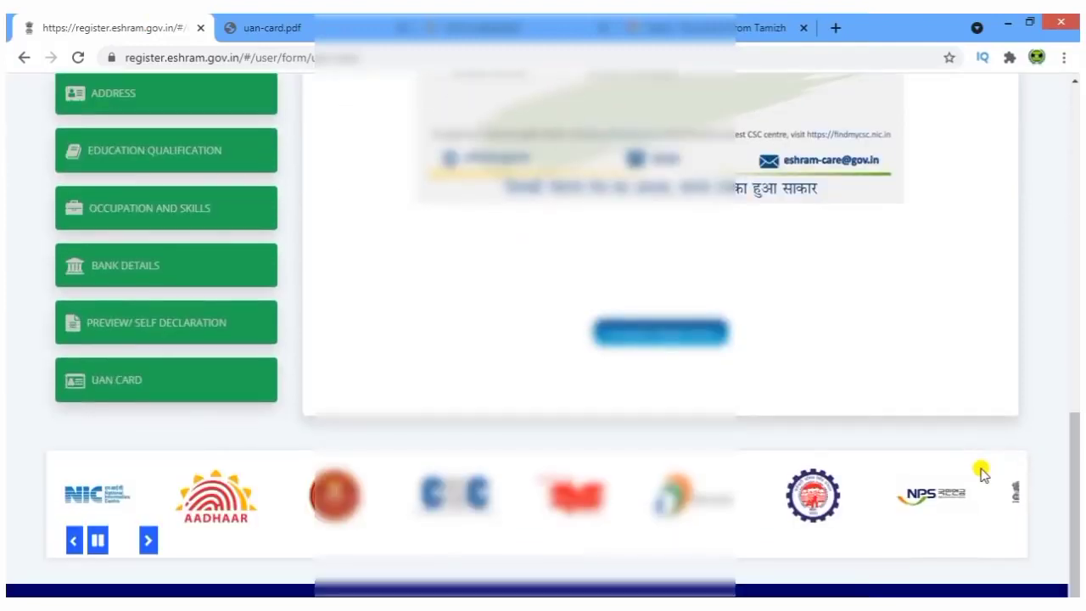